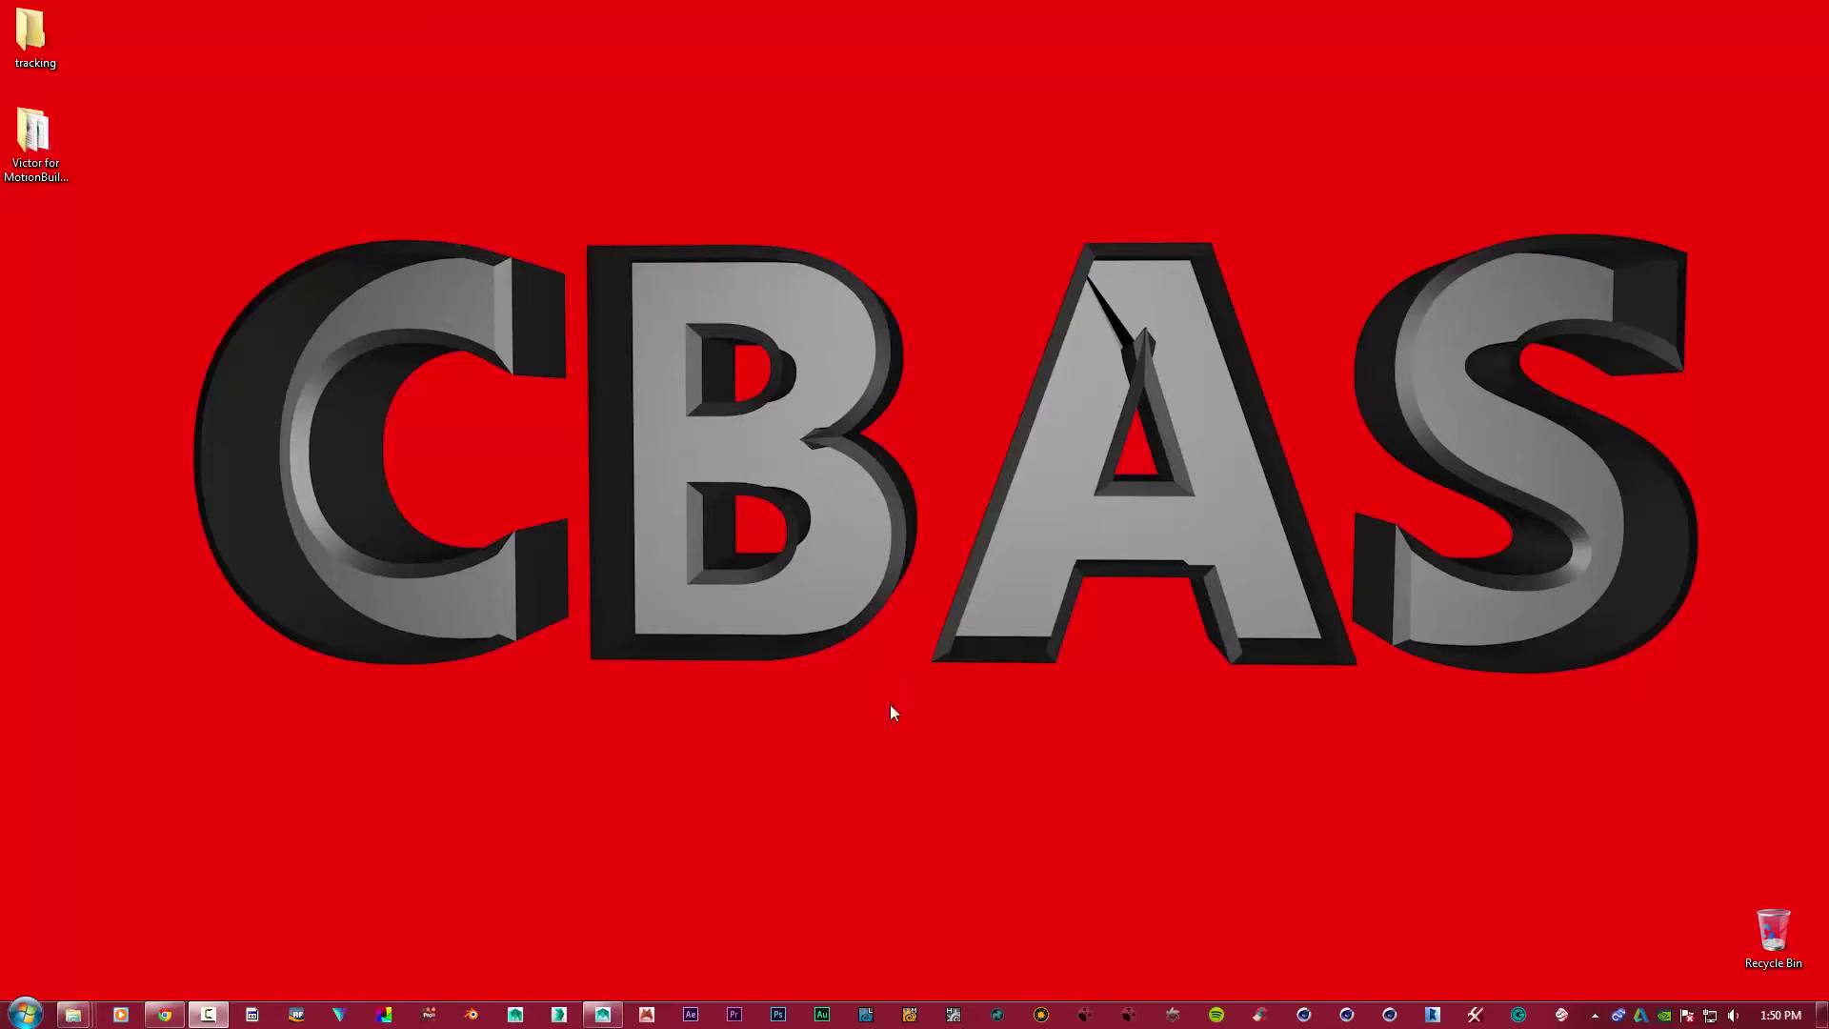
# - Open the Victor for MotionBuilder folder, move its window aside, then close it
pyautogui.doubleClick(33, 139)
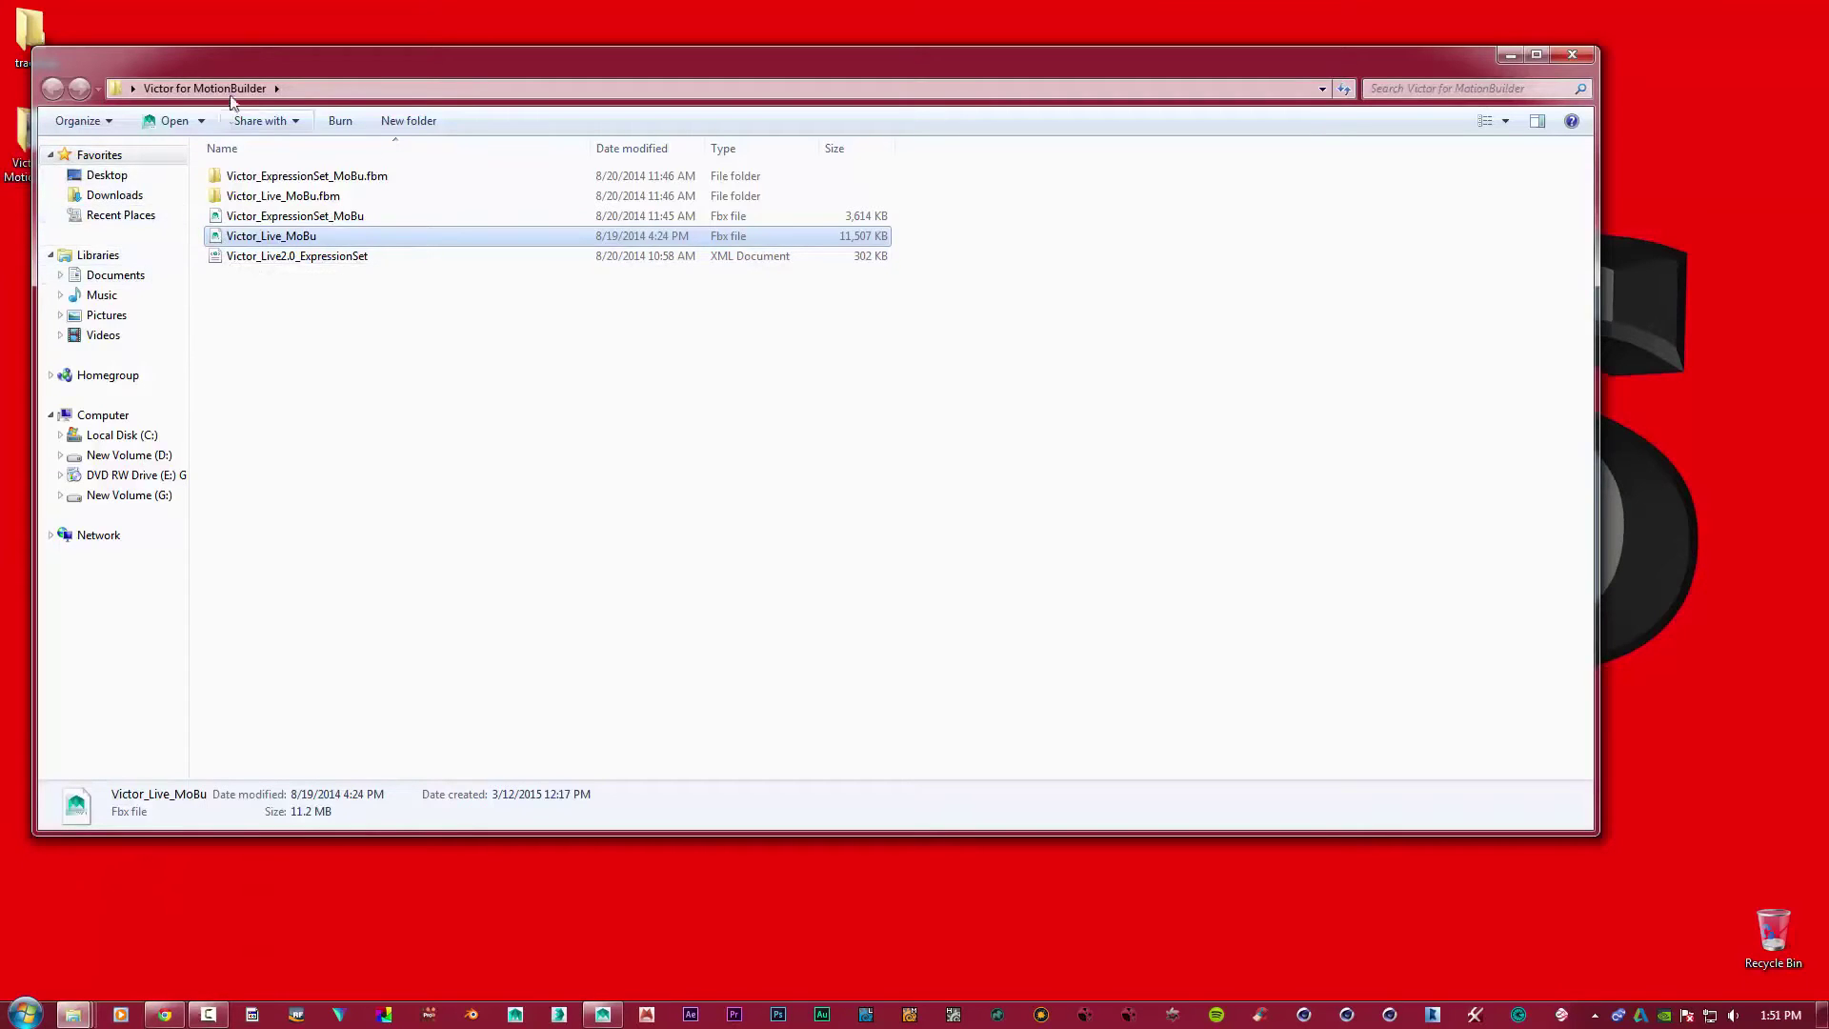
pyautogui.moveTo(255, 54); pyautogui.dragTo(357, 124)
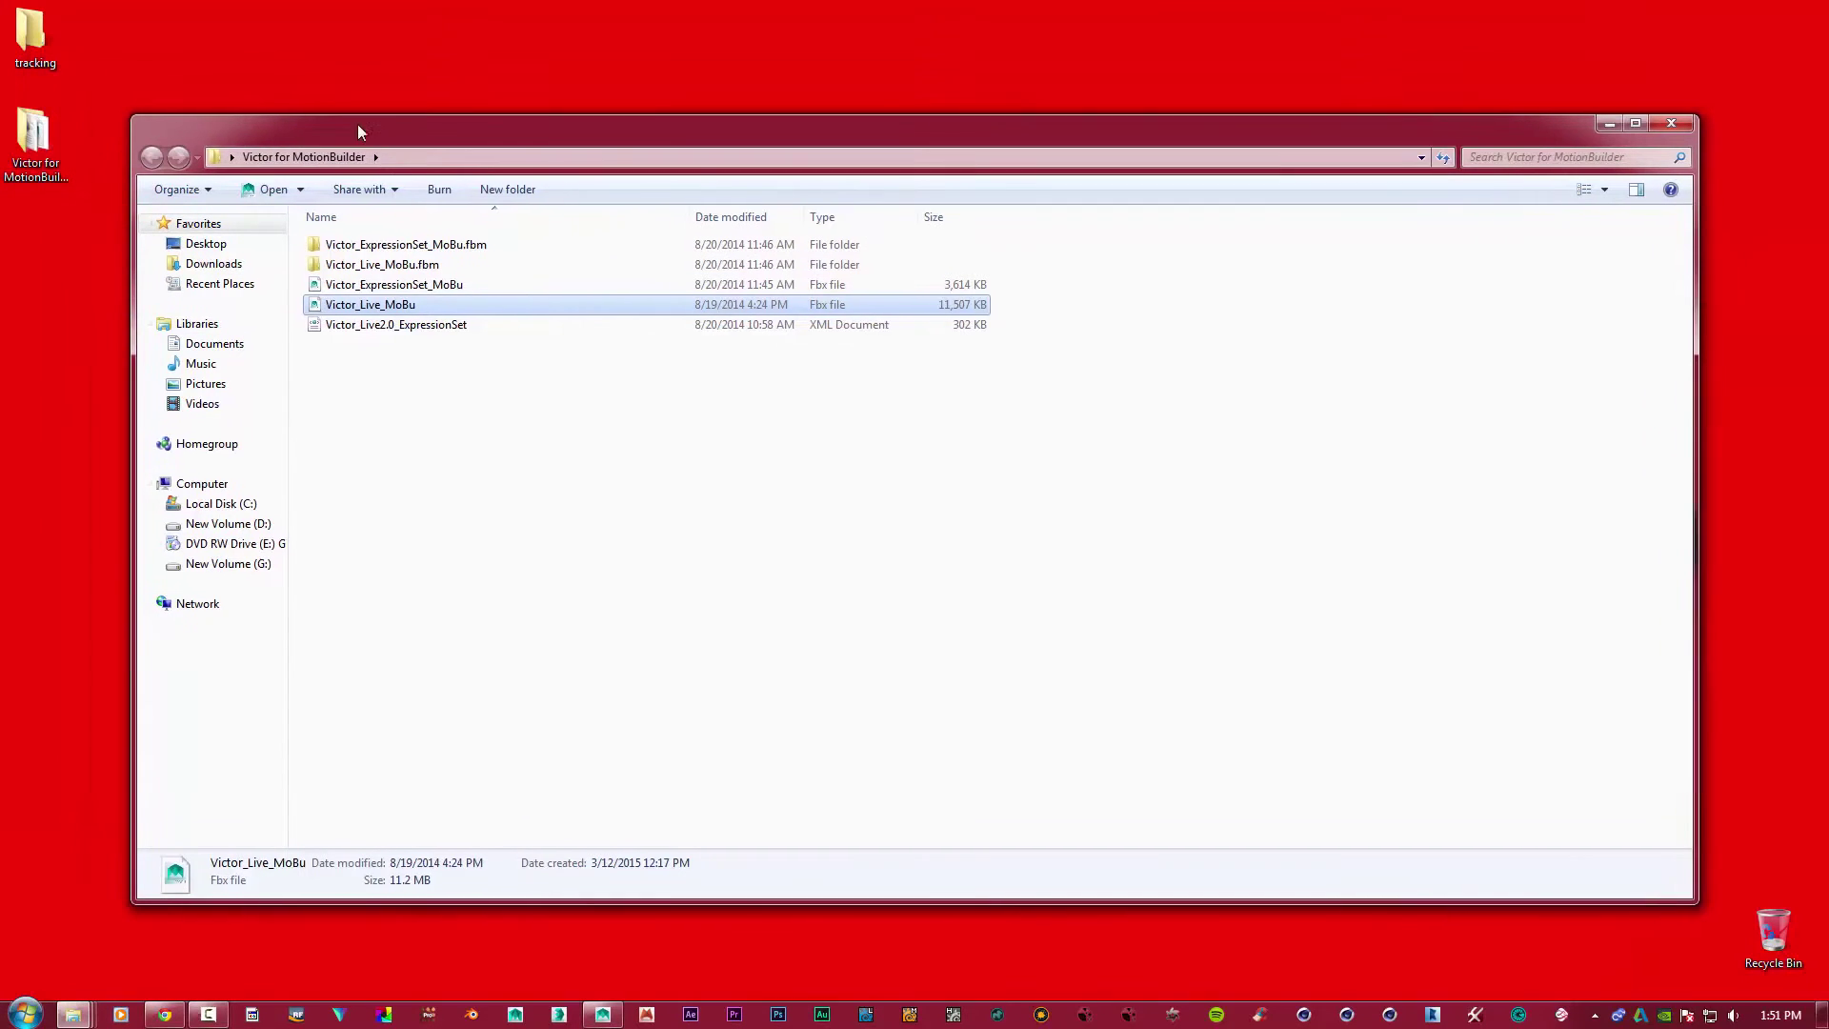
pyautogui.click(1674, 126)
# - Launch LiveServer, dismiss both trial notices, and place its window lower right with port 5373
pyautogui.click(25, 1013)
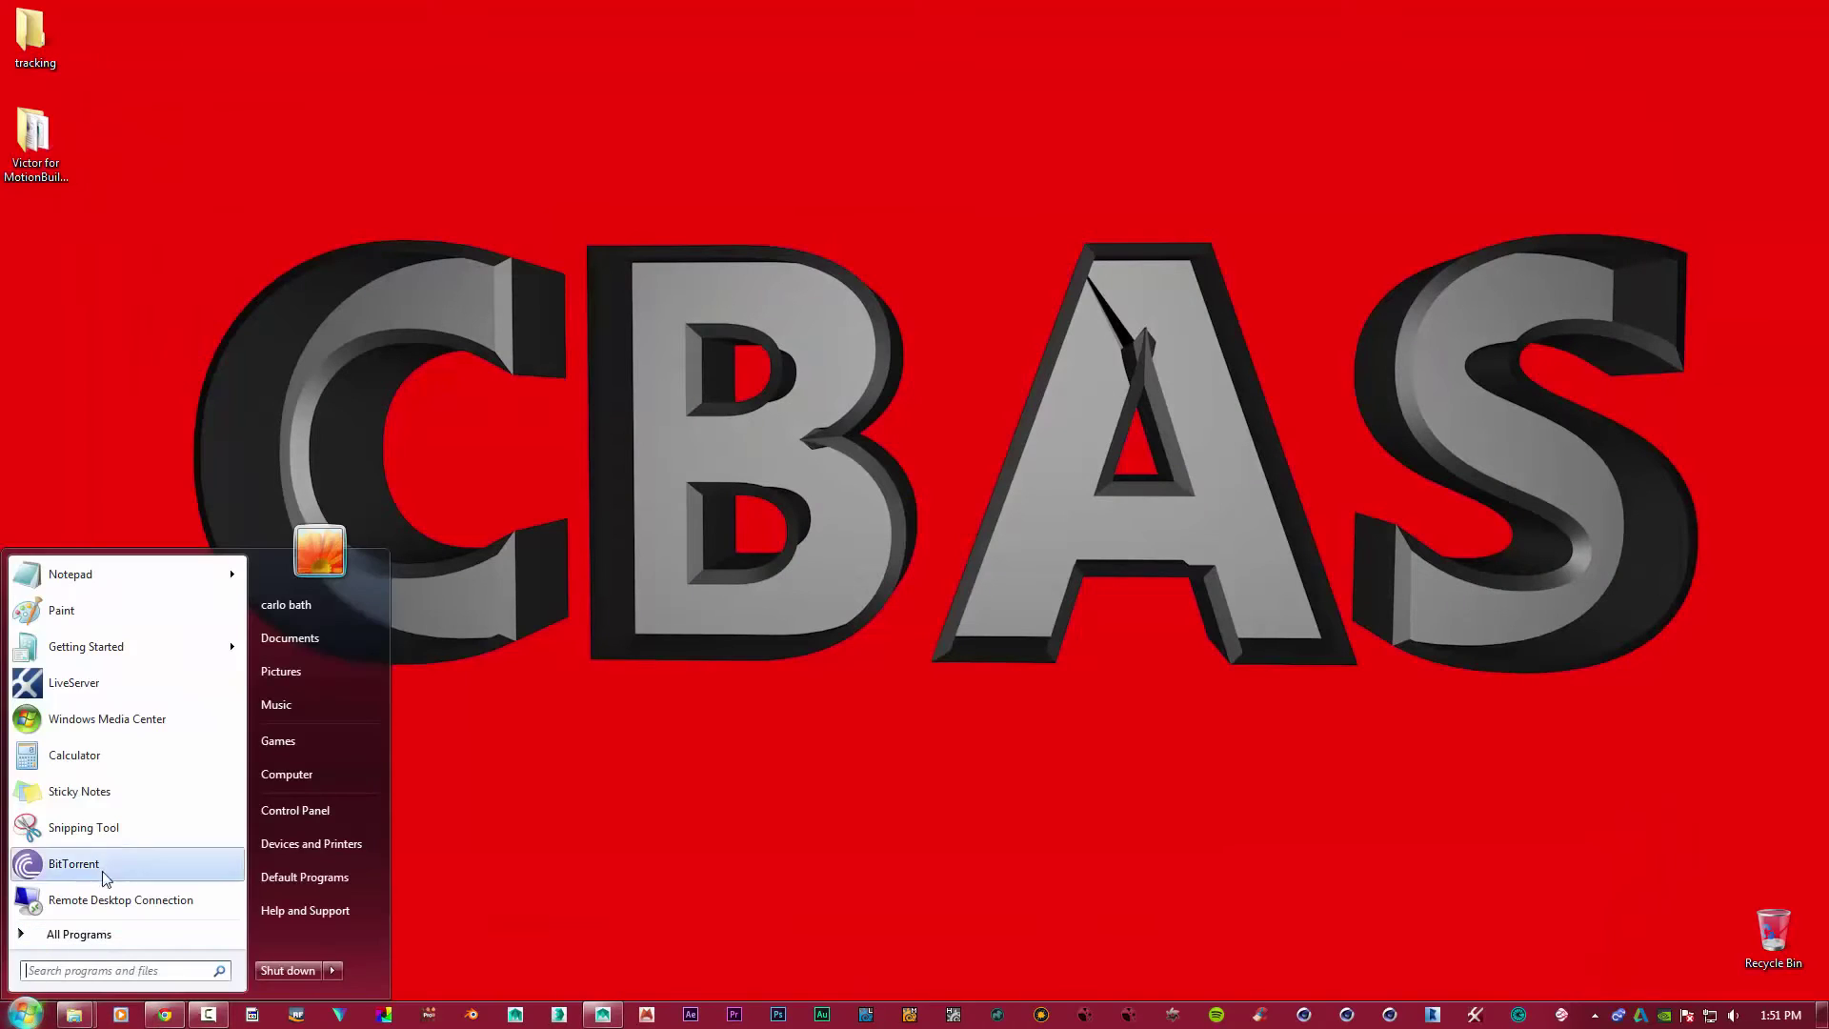
pyautogui.click(99, 693)
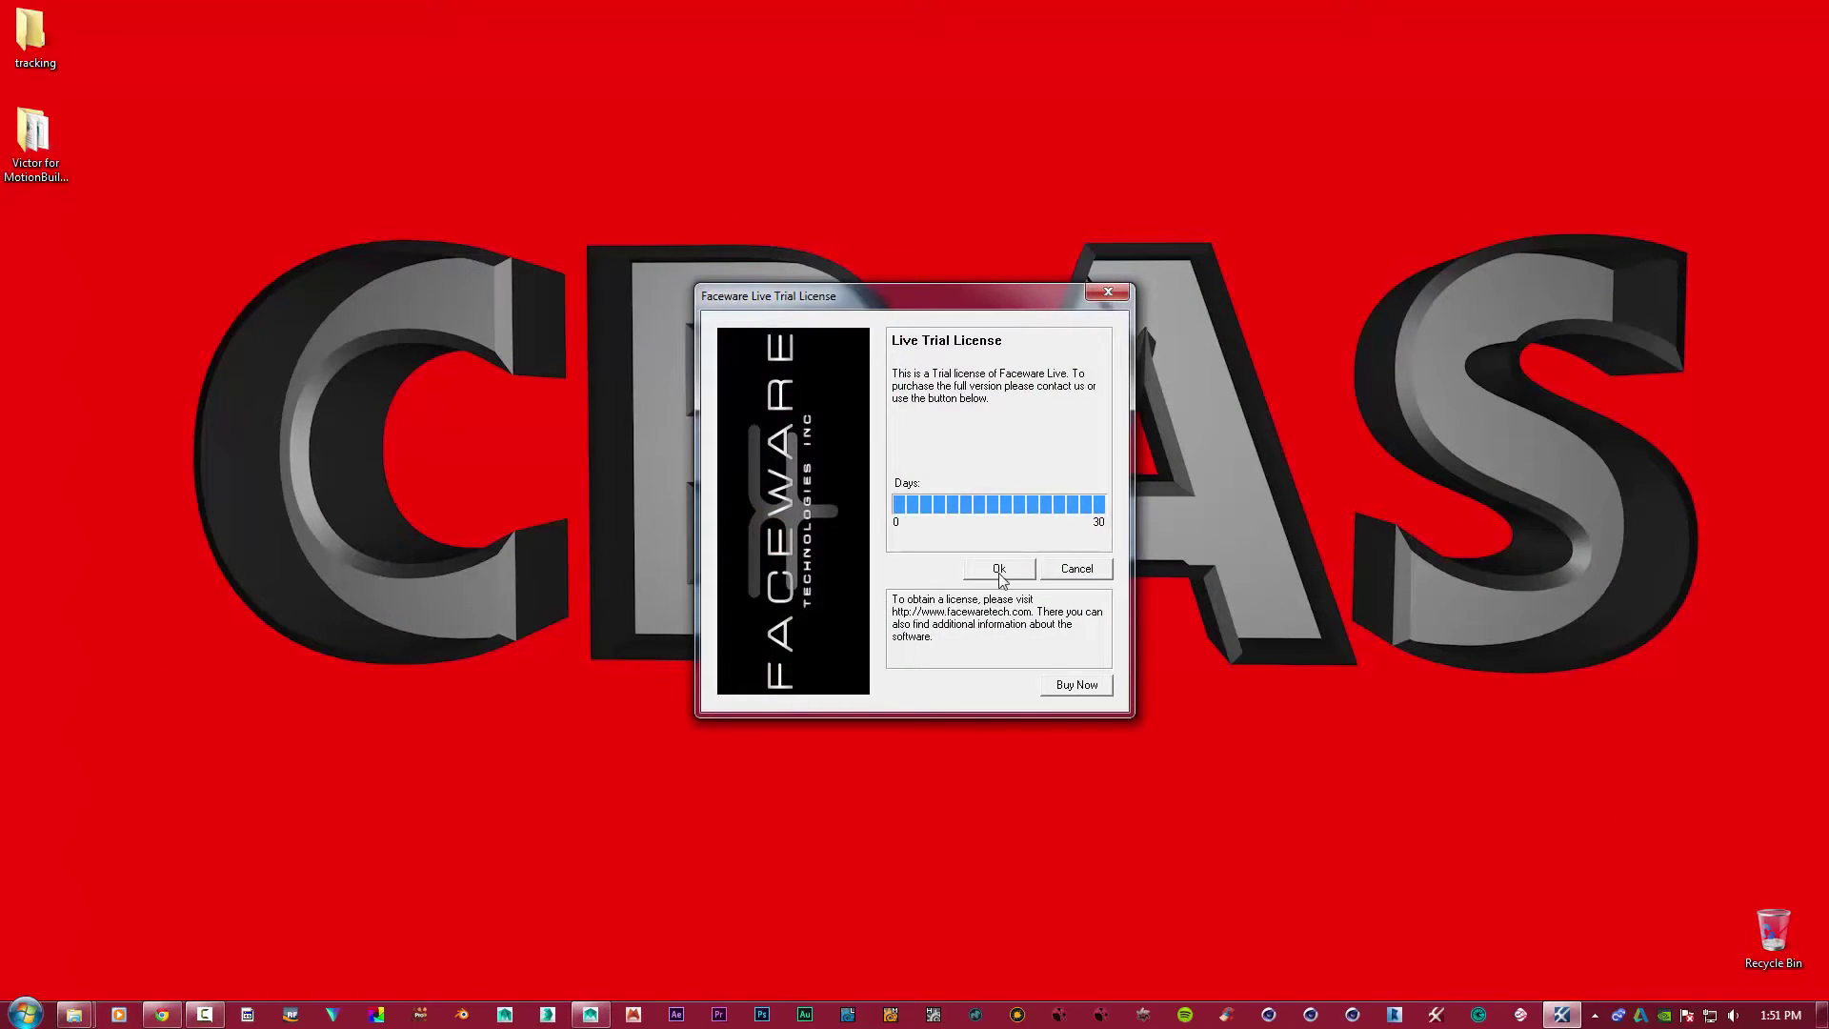
pyautogui.click(998, 569)
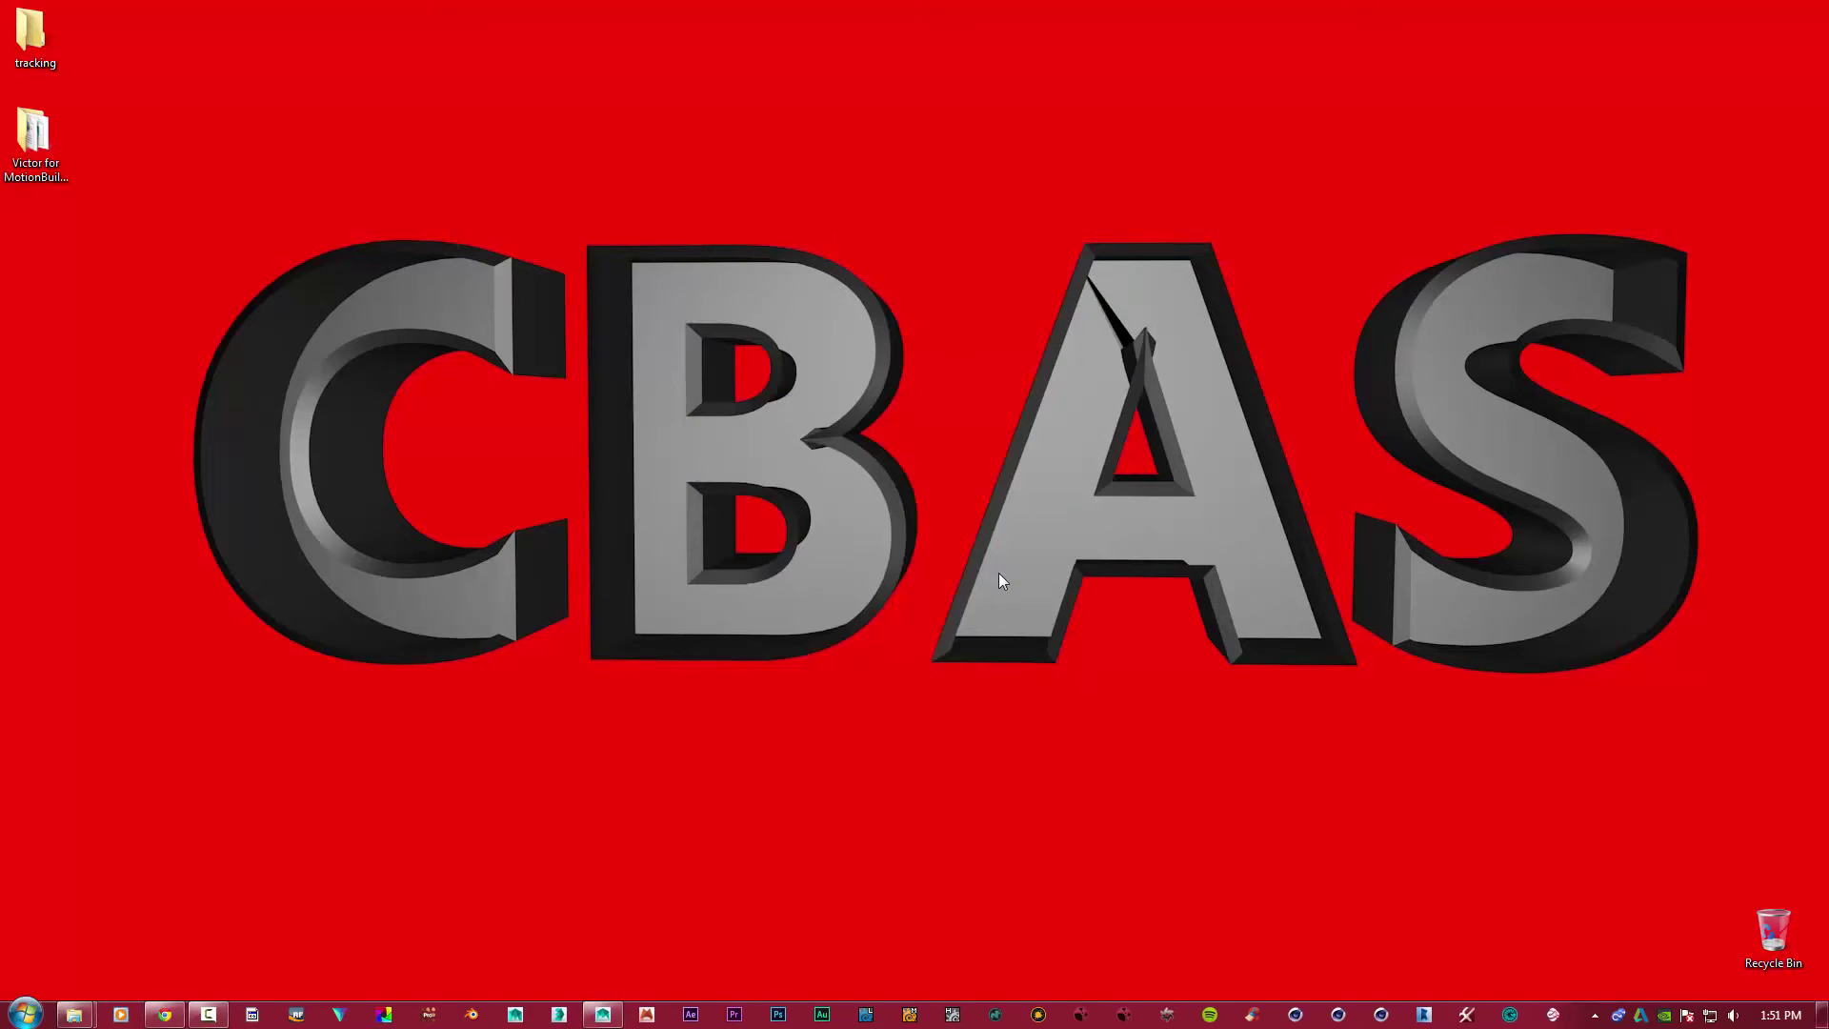
pyautogui.click(1006, 566)
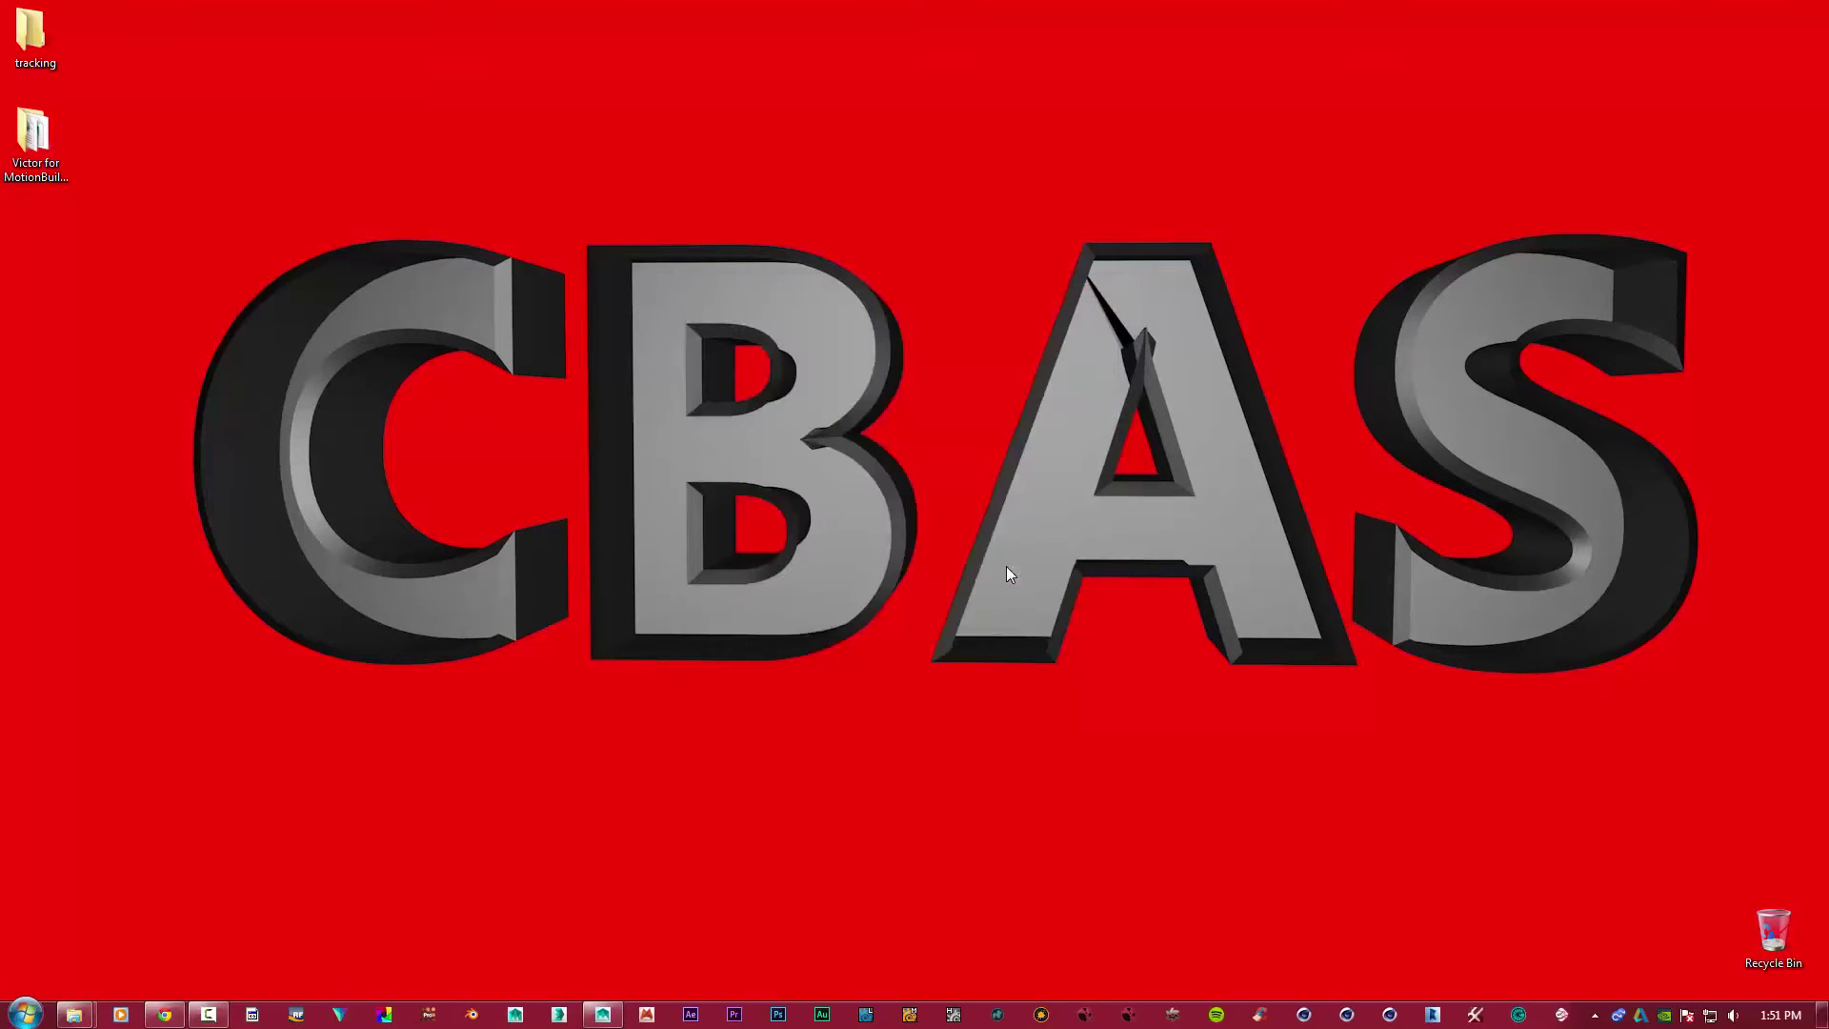
pyautogui.moveTo(919, 370); pyautogui.dragTo(1526, 562)
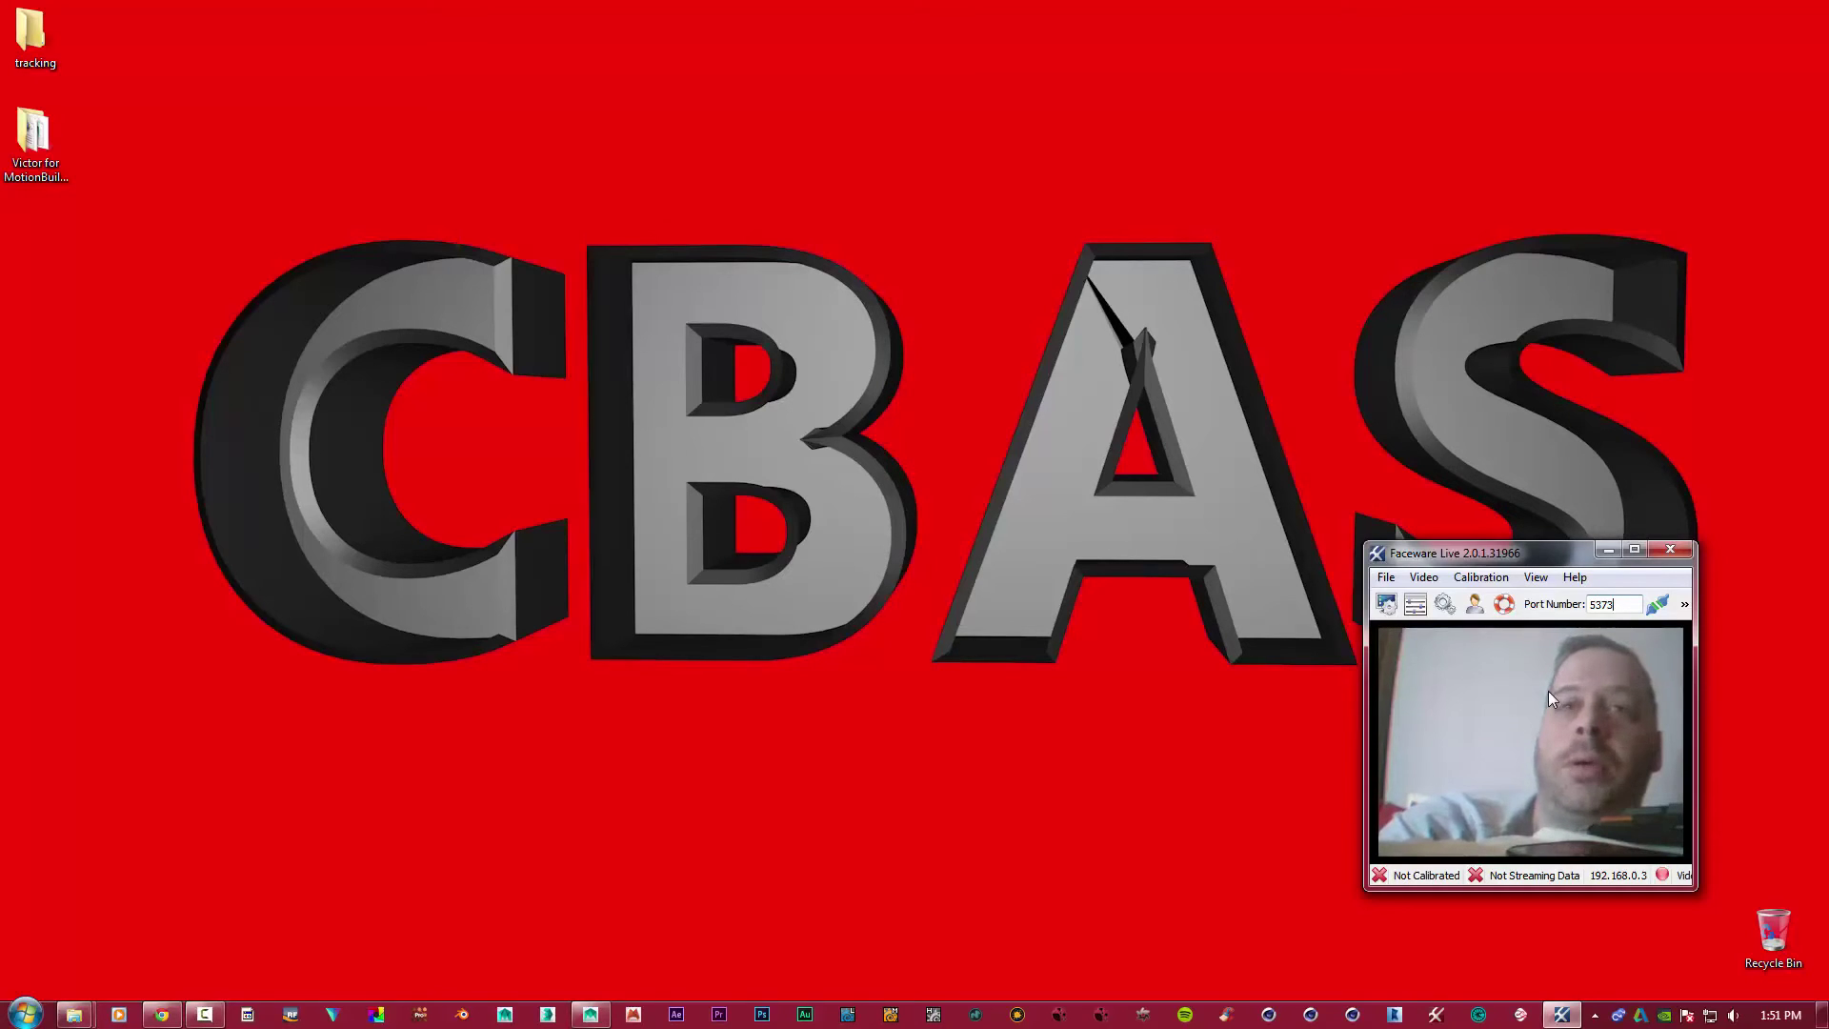
pyautogui.click(1611, 610)
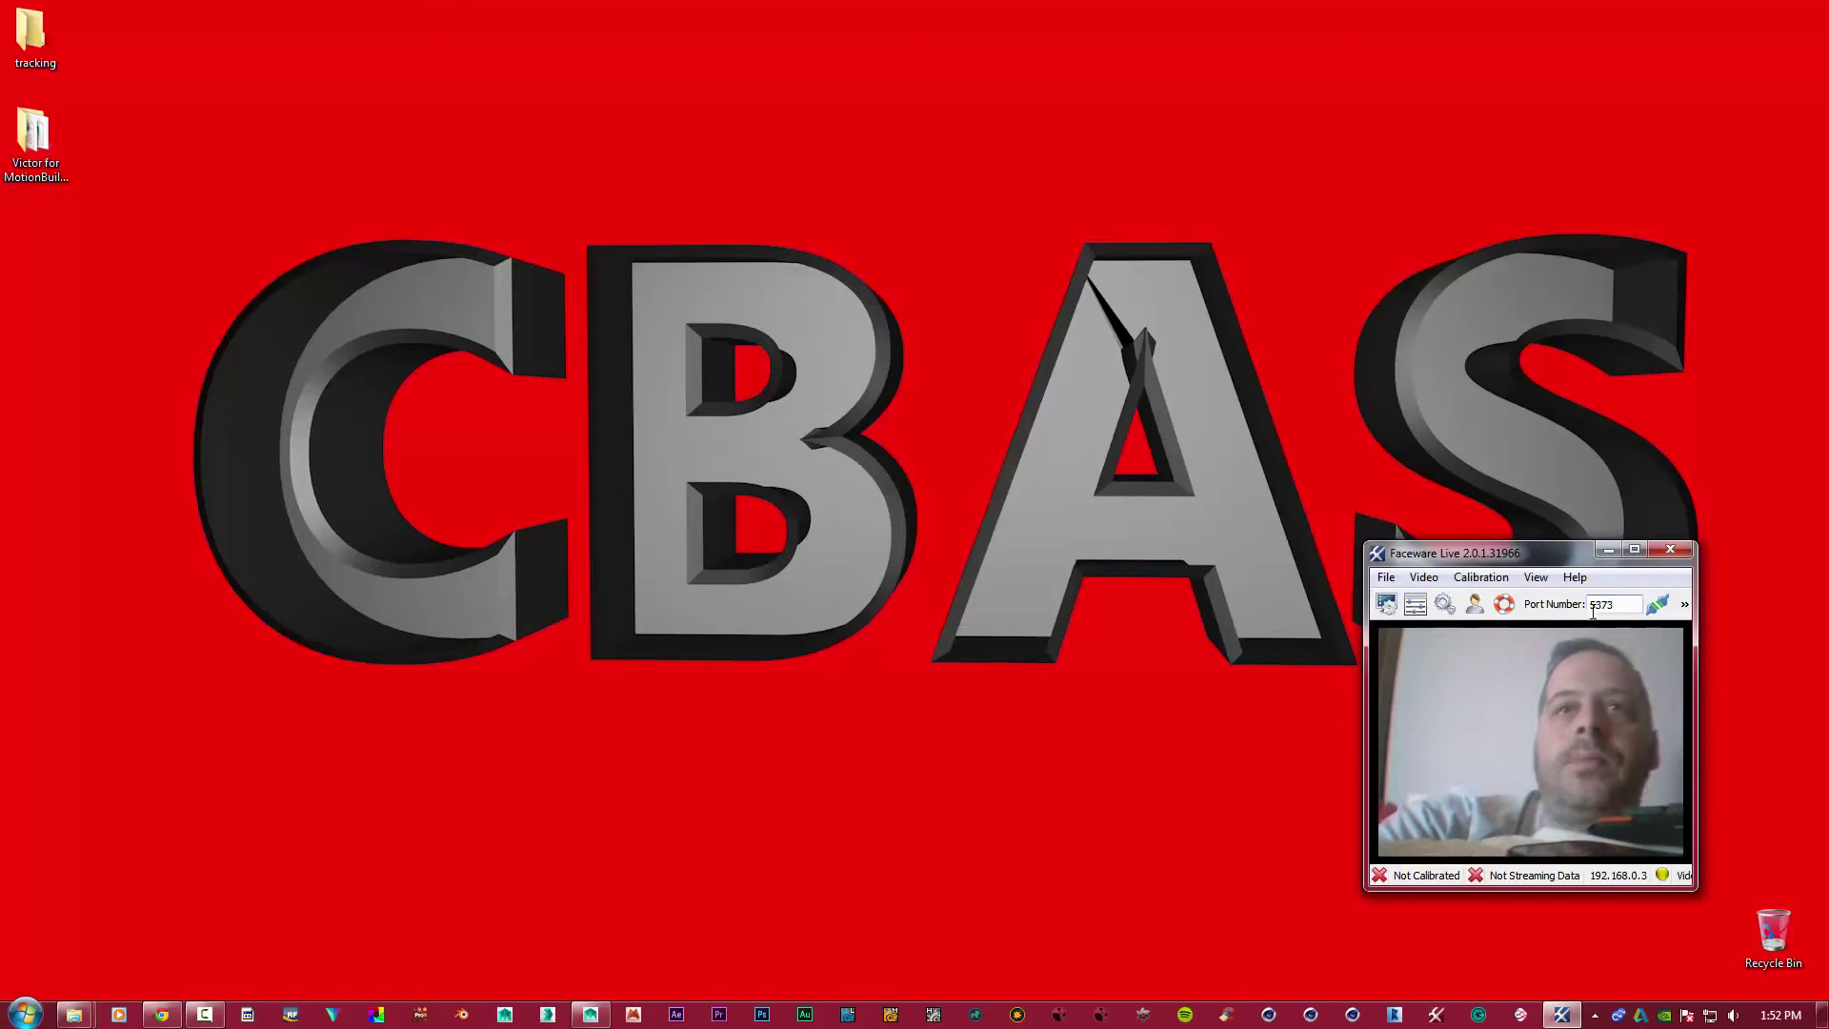
pyautogui.moveTo(1576, 551); pyautogui.dragTo(1574, 535)
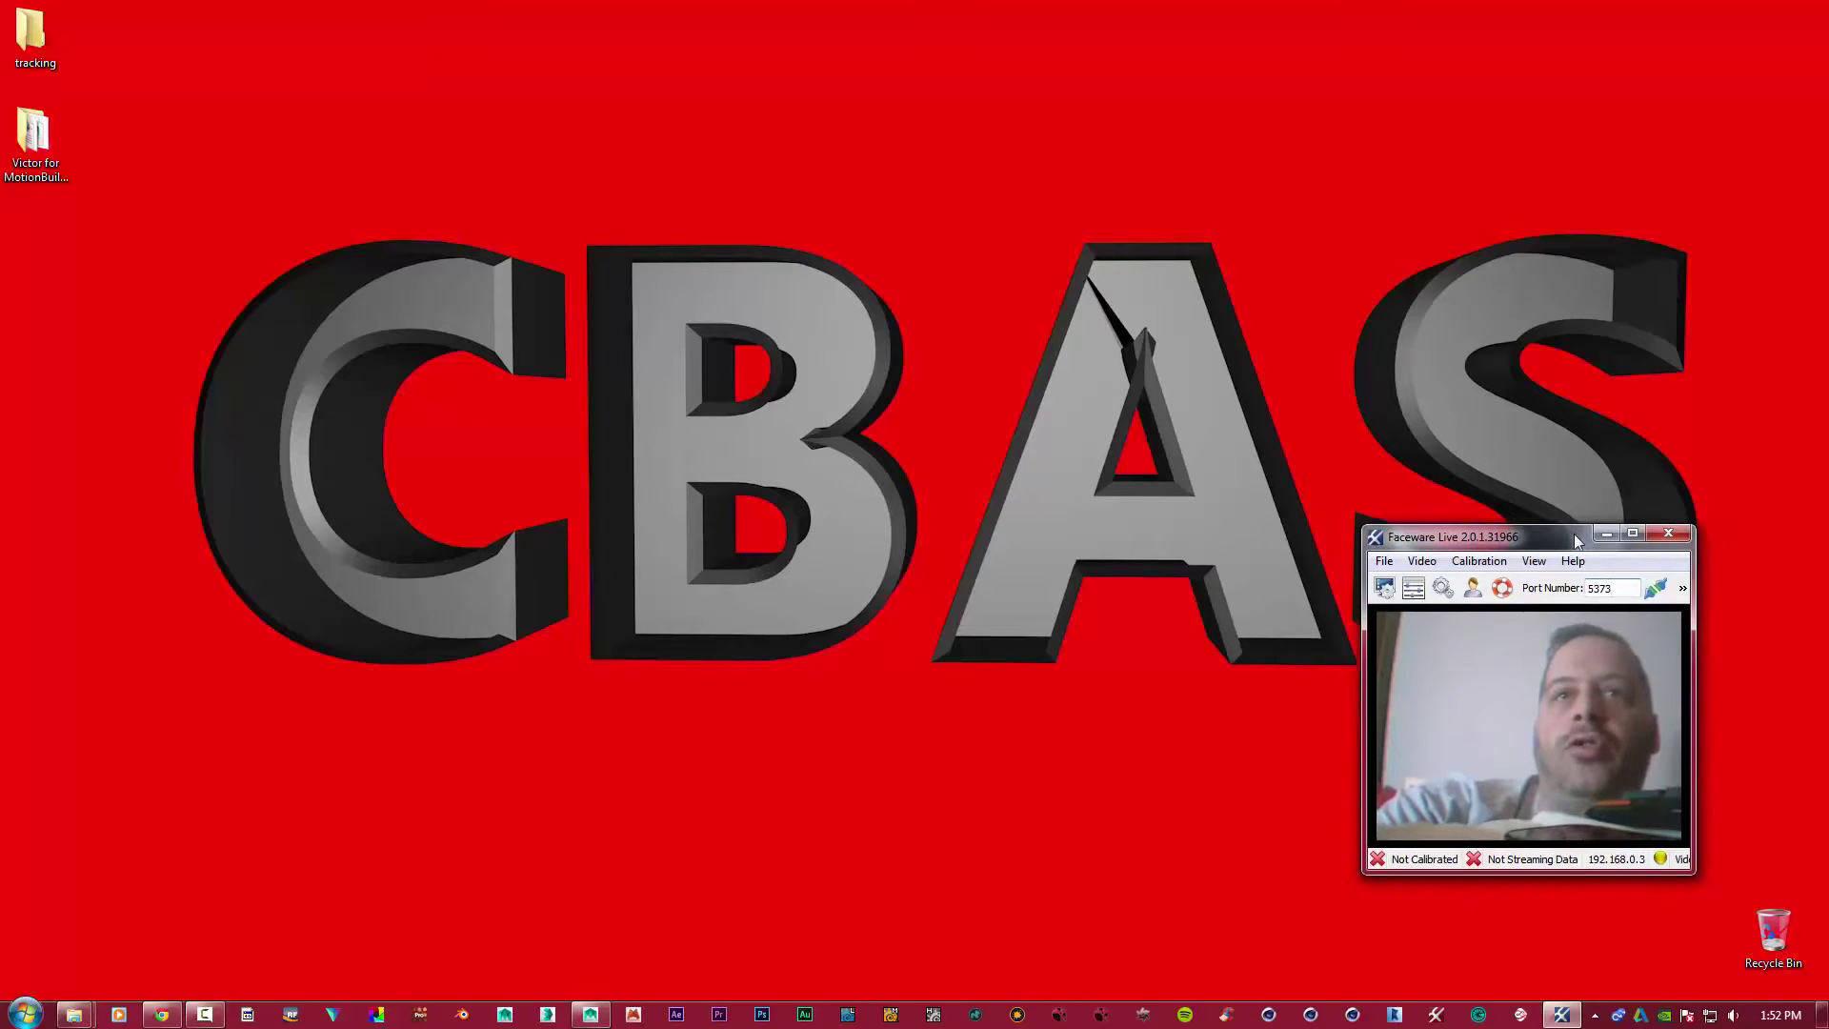
# - In the Video Setup dialog, expand Calibration and bring up the Tracking Model list
pyautogui.click(1389, 590)
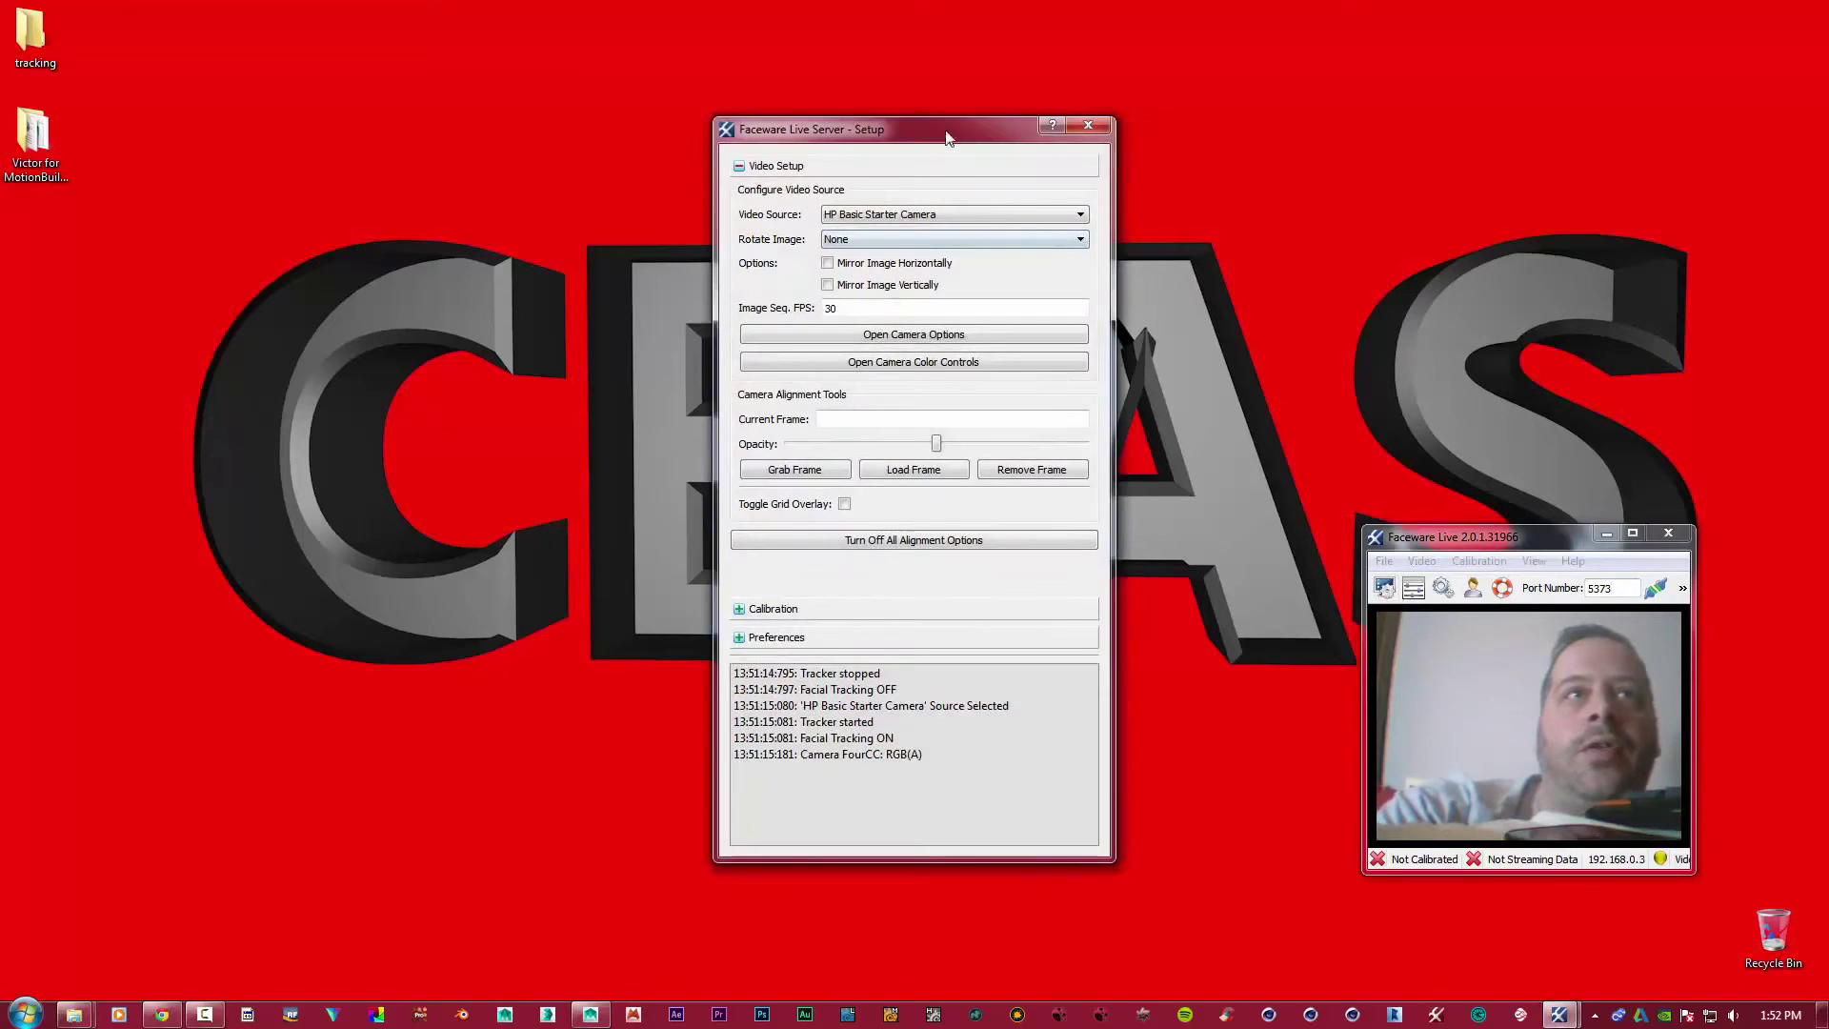
pyautogui.moveTo(916, 130); pyautogui.dragTo(858, 151)
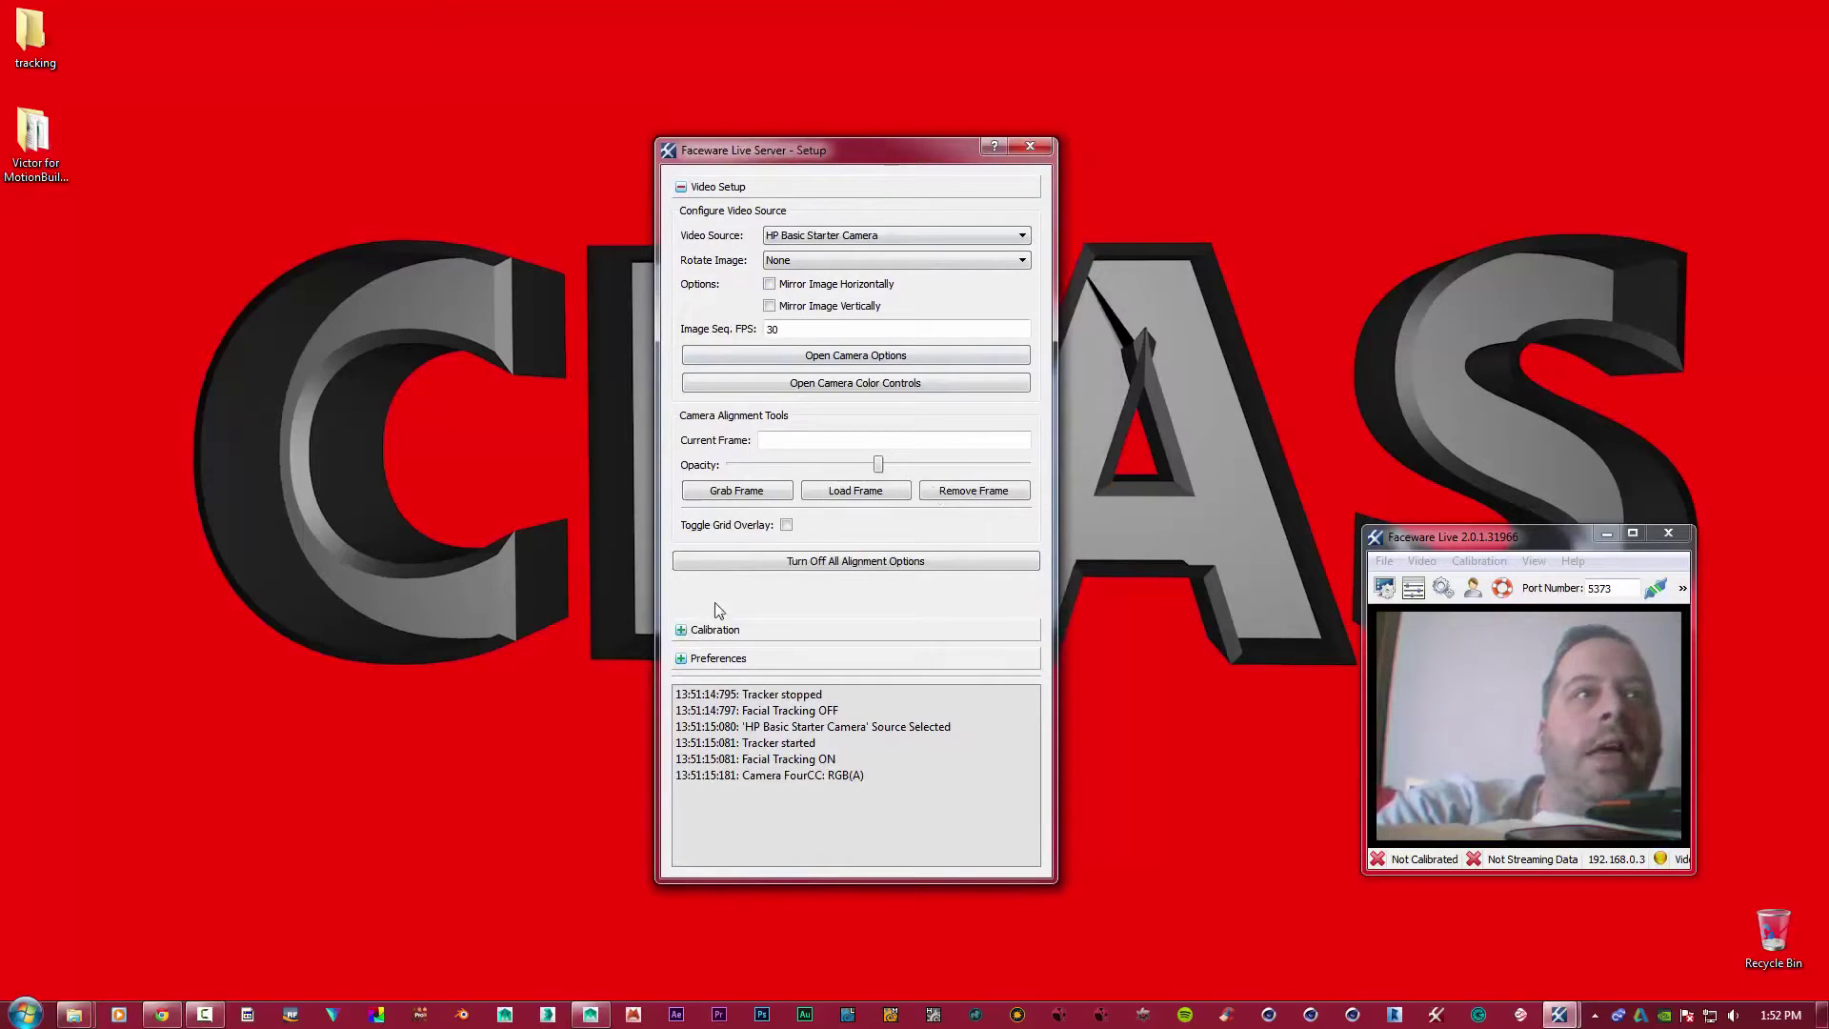
pyautogui.click(681, 629)
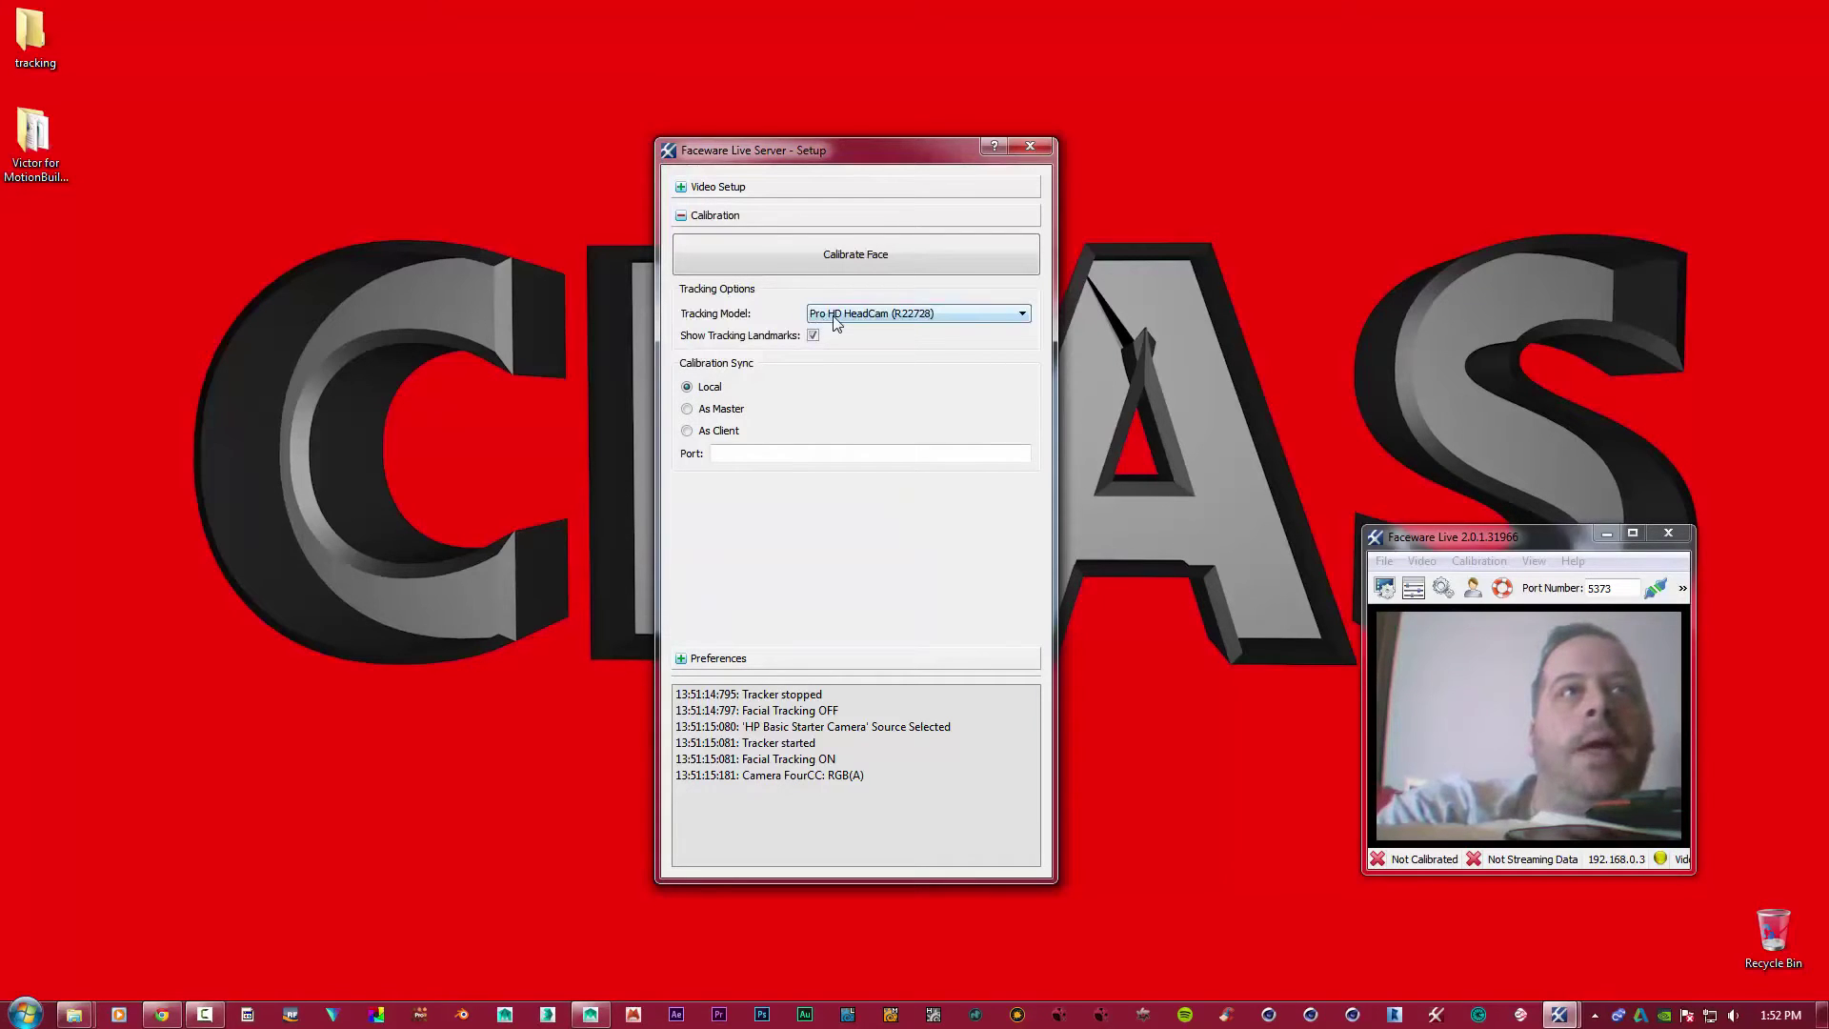
pyautogui.click(899, 319)
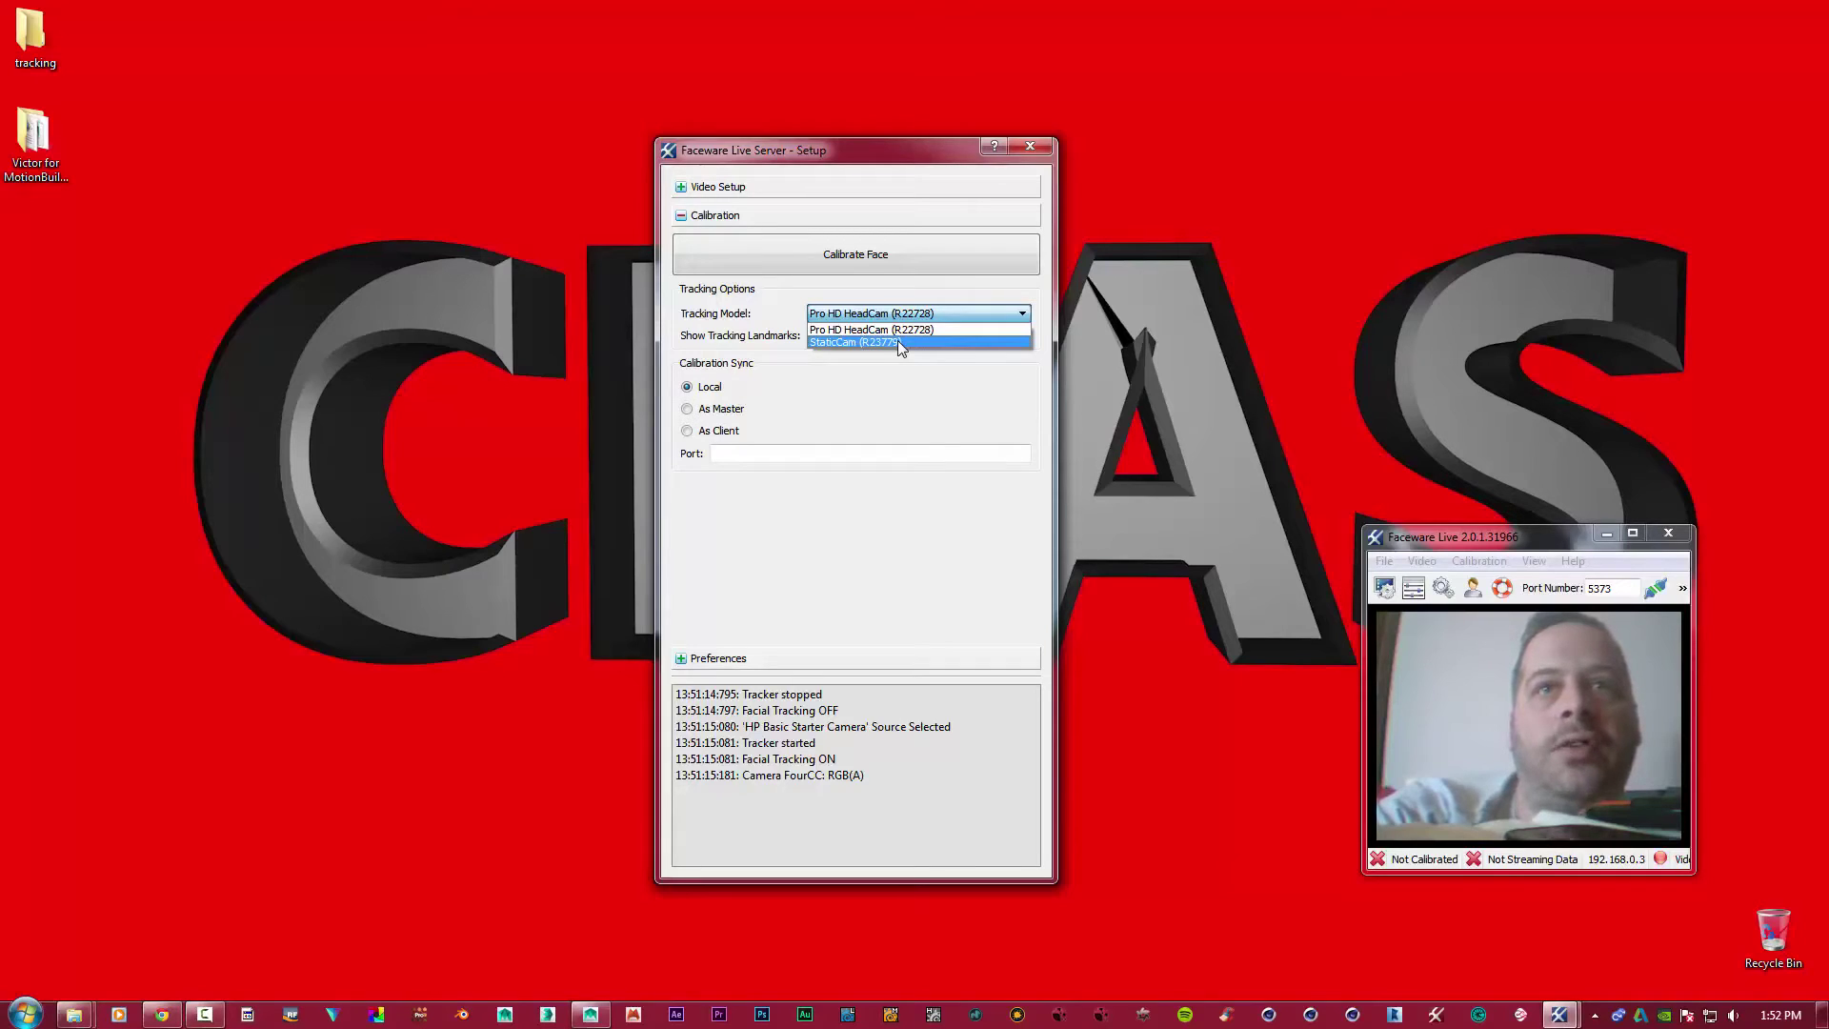
# - Select the StaticCam (R23779) tracking model and calibrate it to the neutral face
pyautogui.click(898, 343)
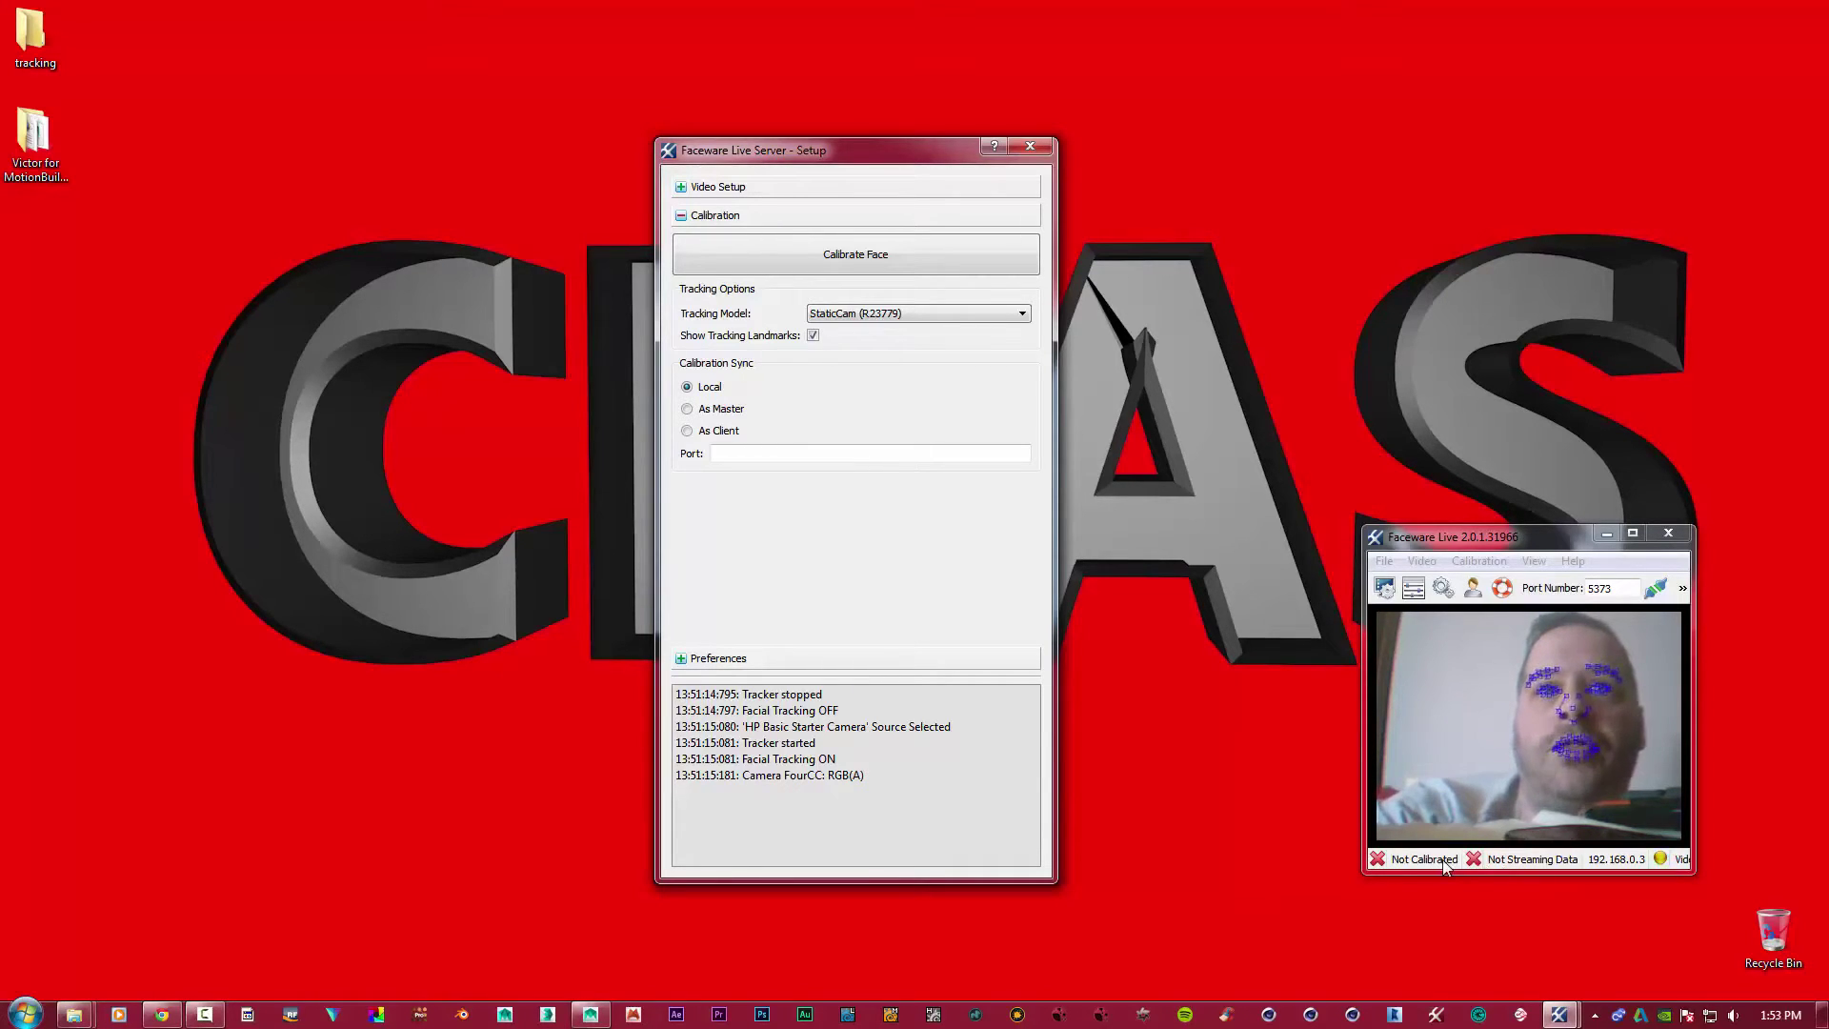
pyautogui.click(843, 260)
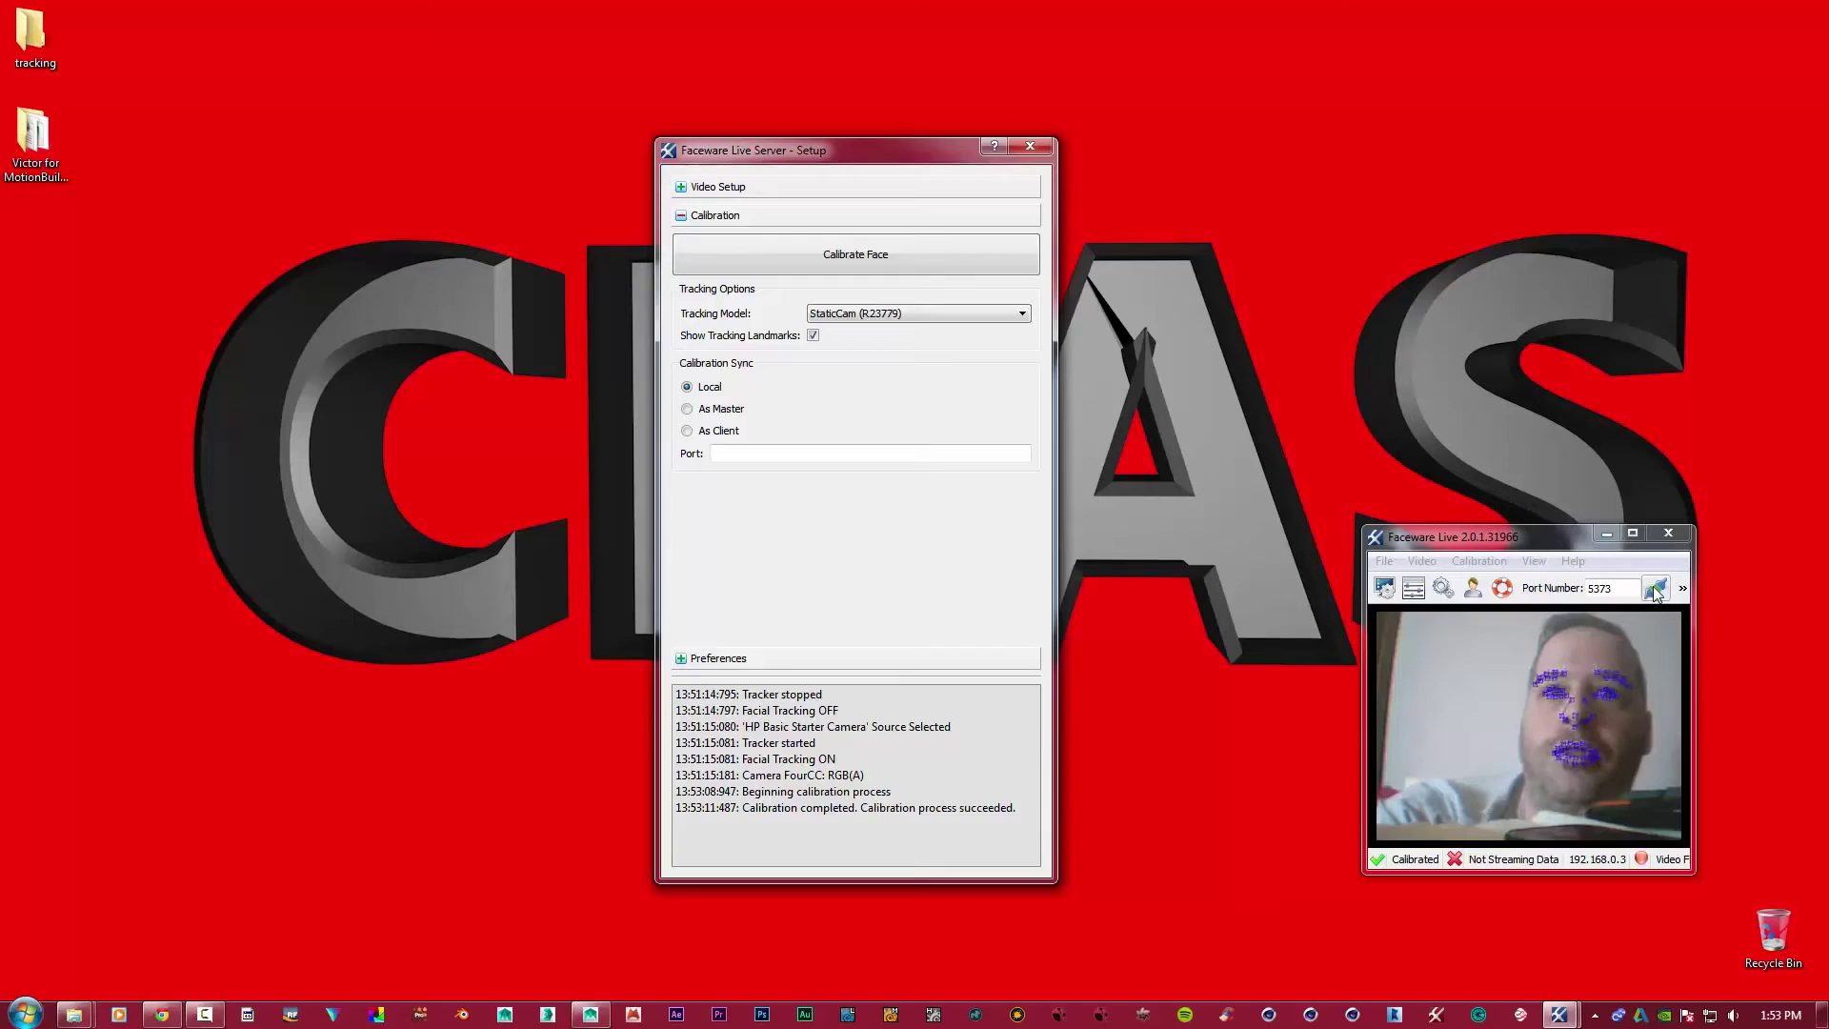
# - Start streaming tracking data and widen the Faceware Live window to show frame rates
pyautogui.click(1655, 590)
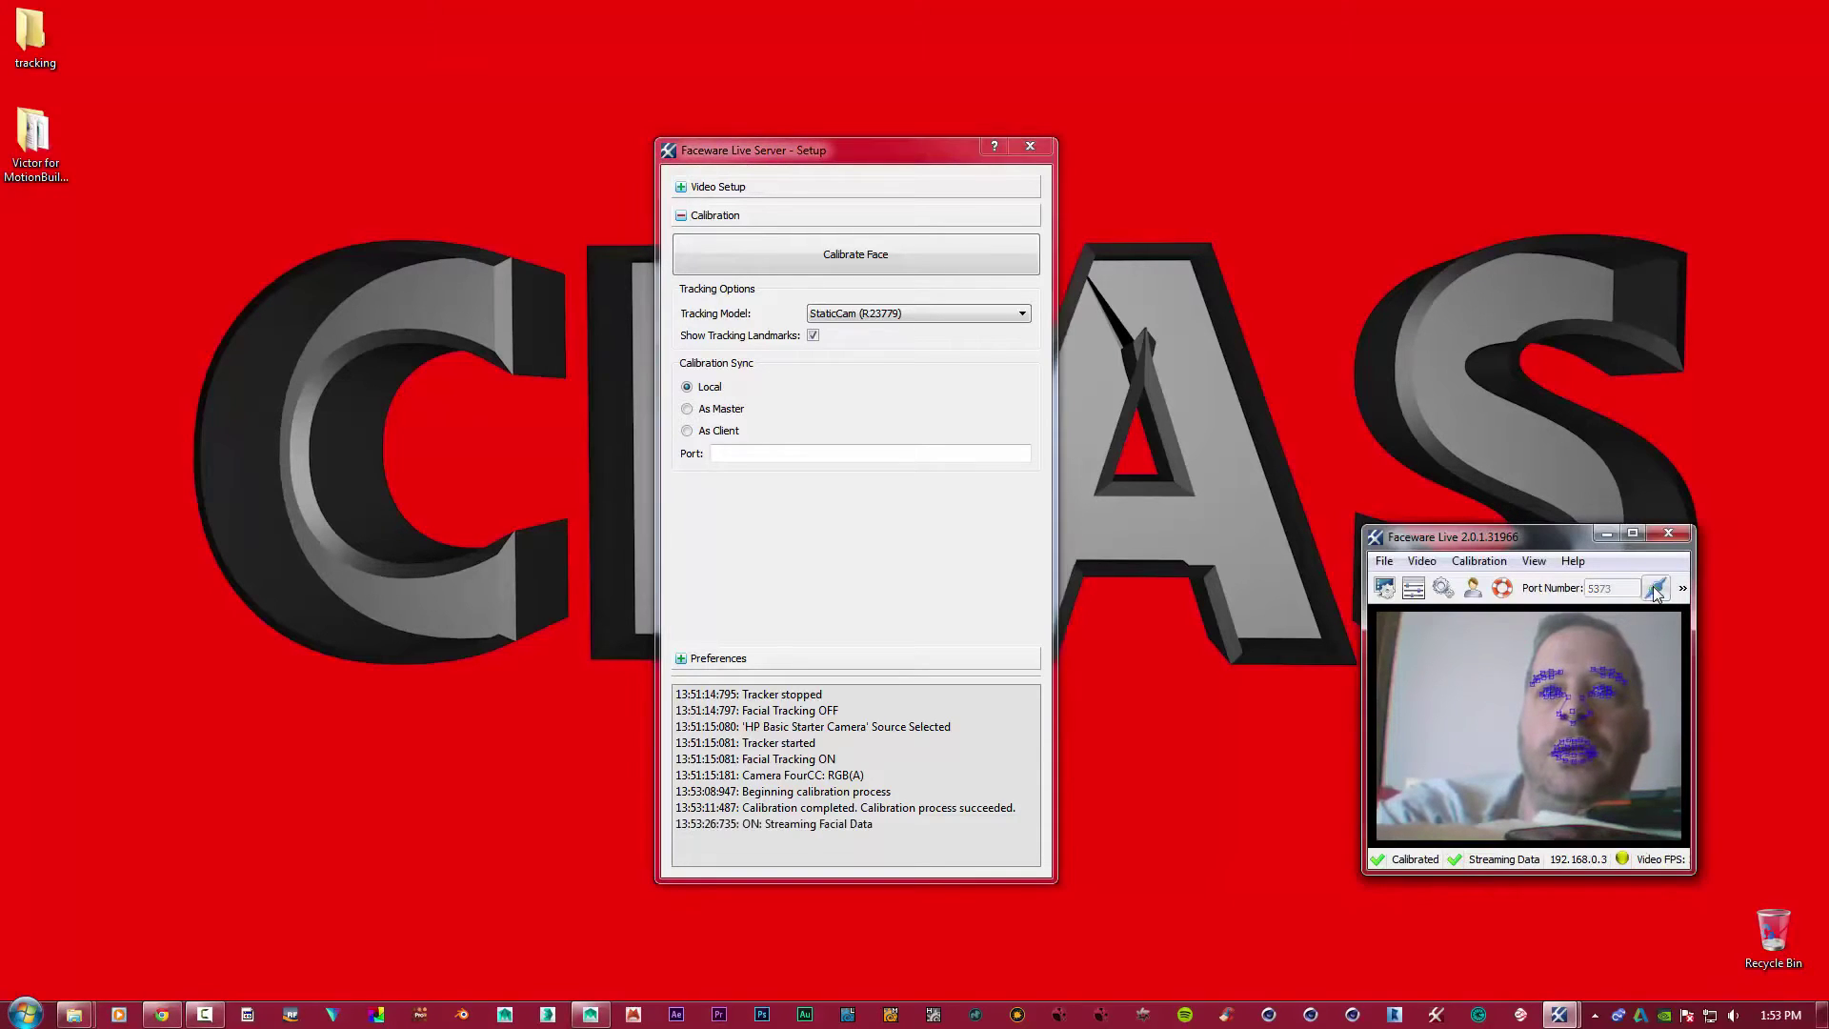
pyautogui.moveTo(1694, 869); pyautogui.dragTo(1820, 874)
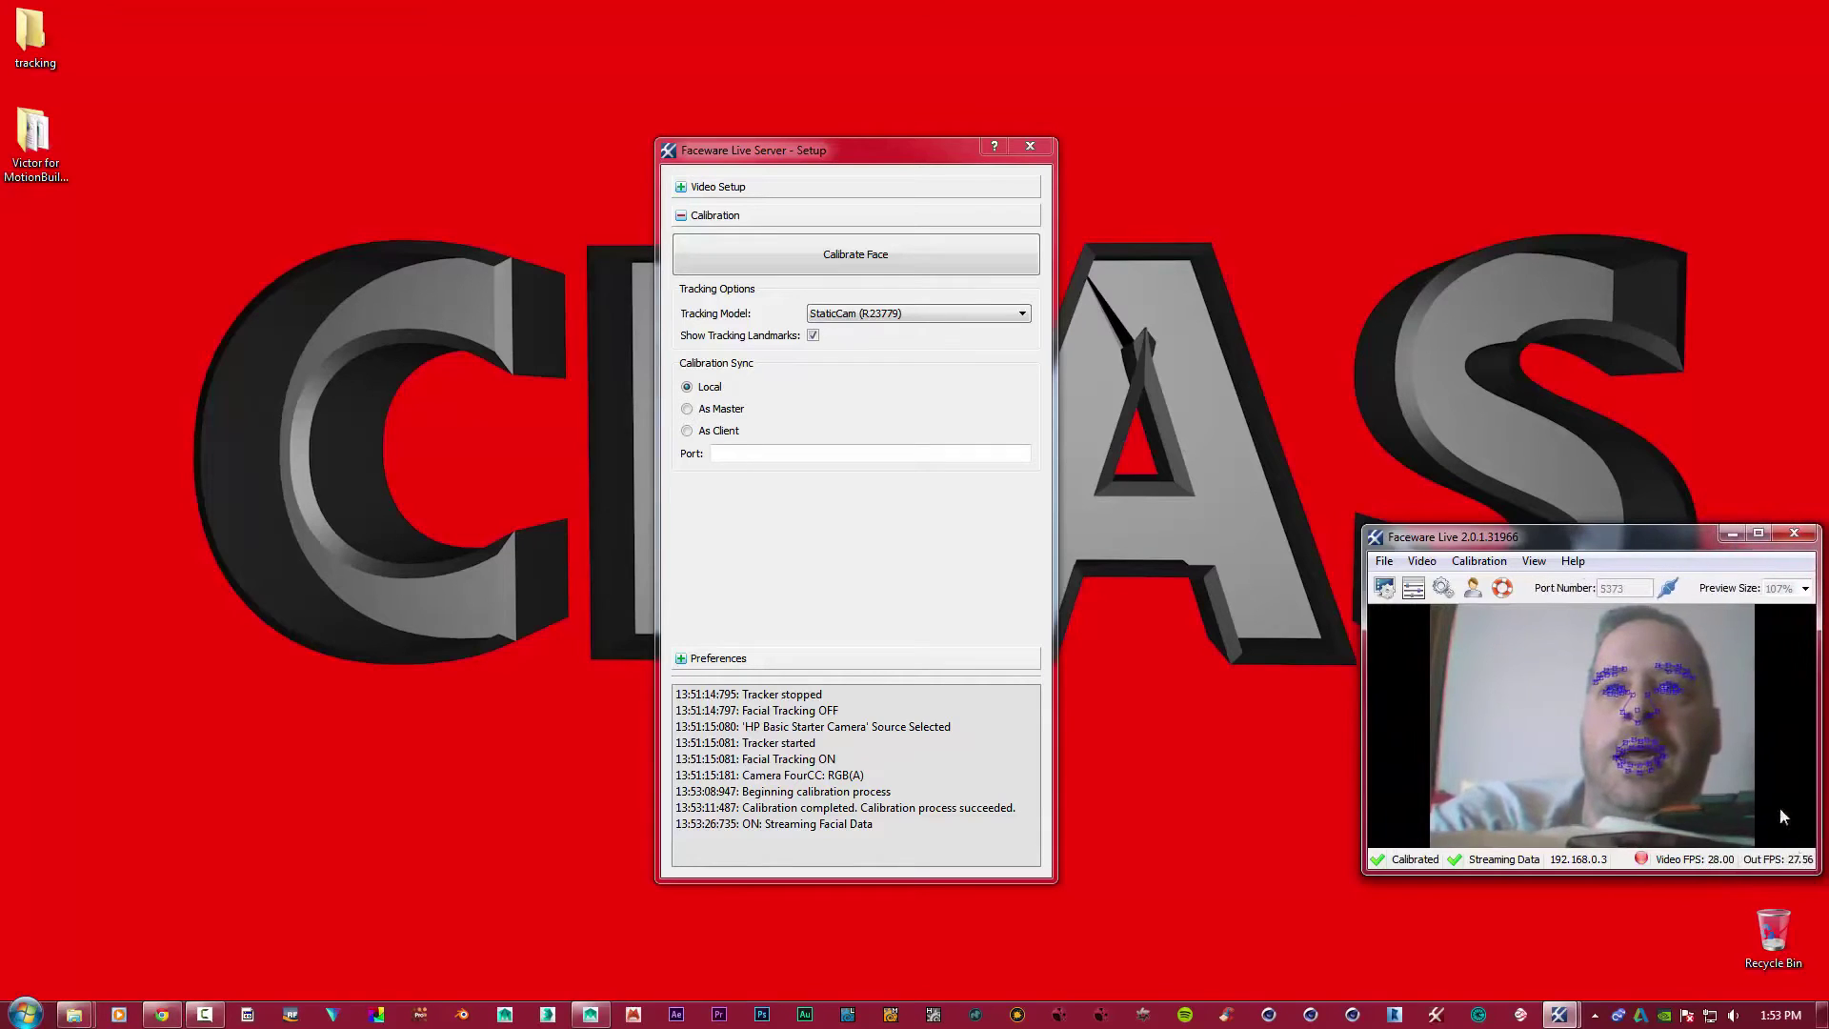
pyautogui.moveTo(1668, 549); pyautogui.dragTo(1626, 535)
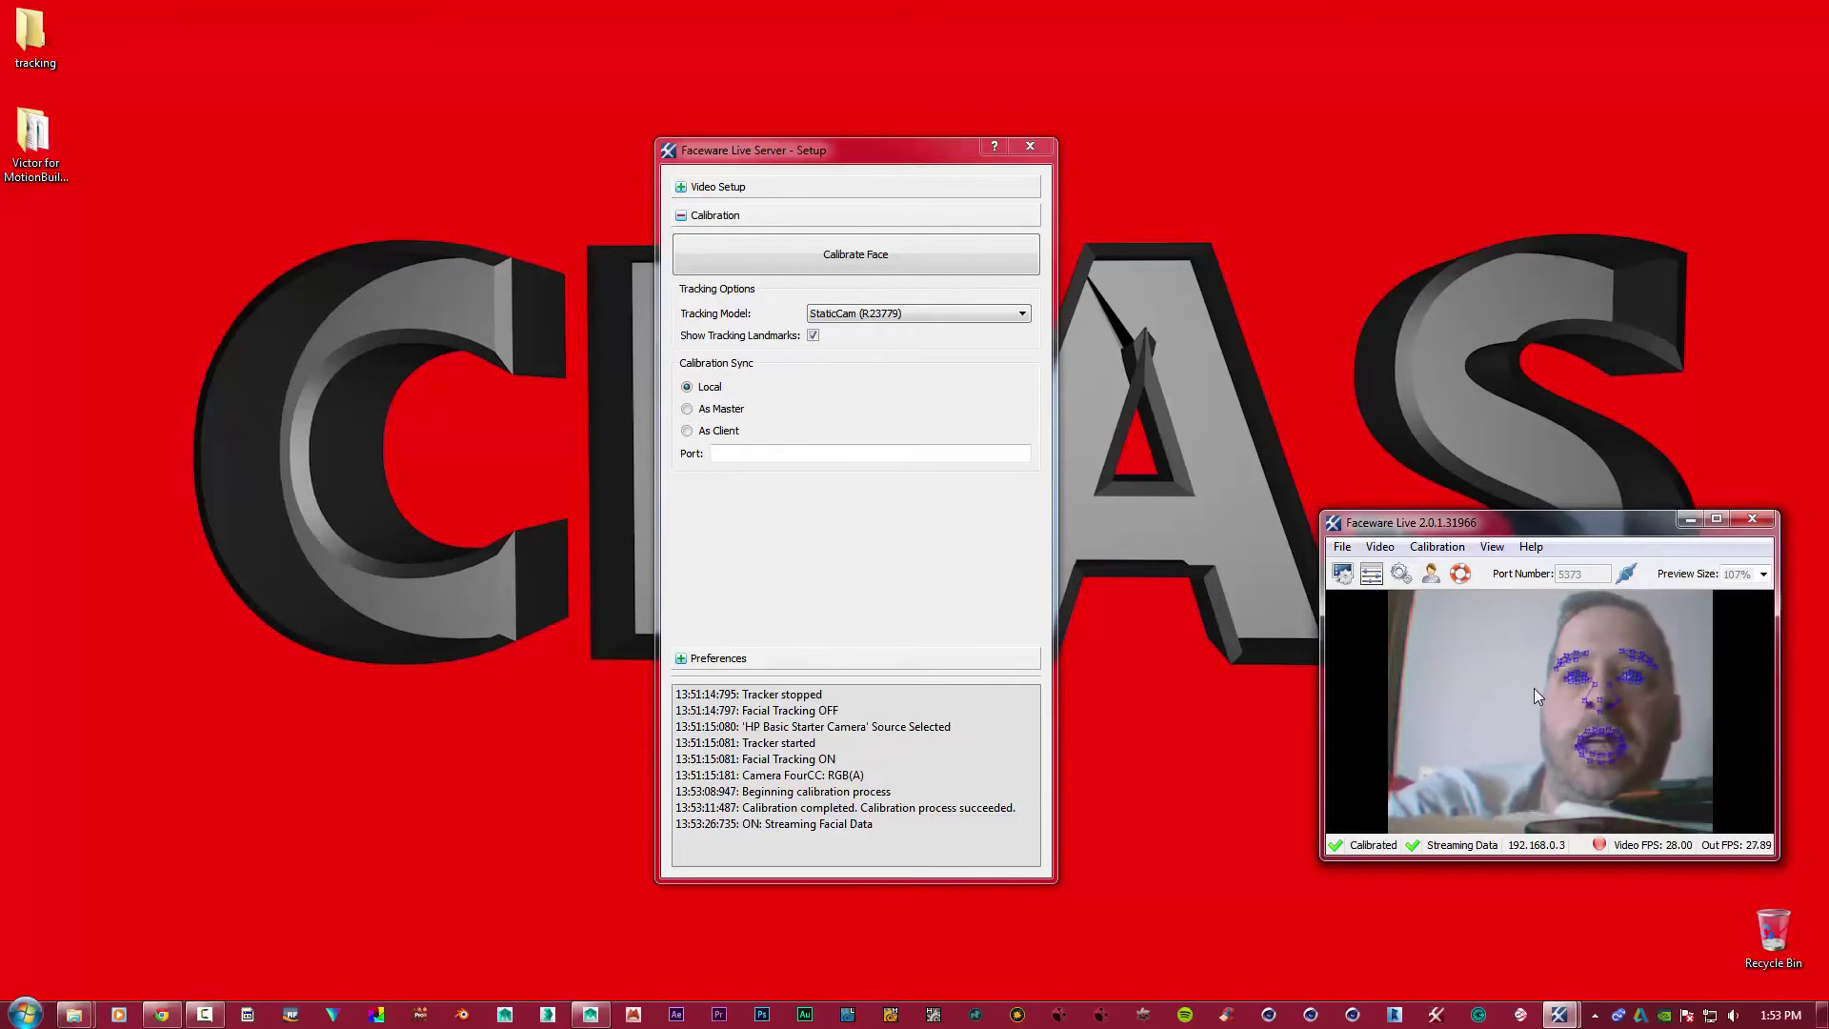
# - Close the Setup dialog and bring up MotionBuilder's File Open dialog
pyautogui.click(1030, 146)
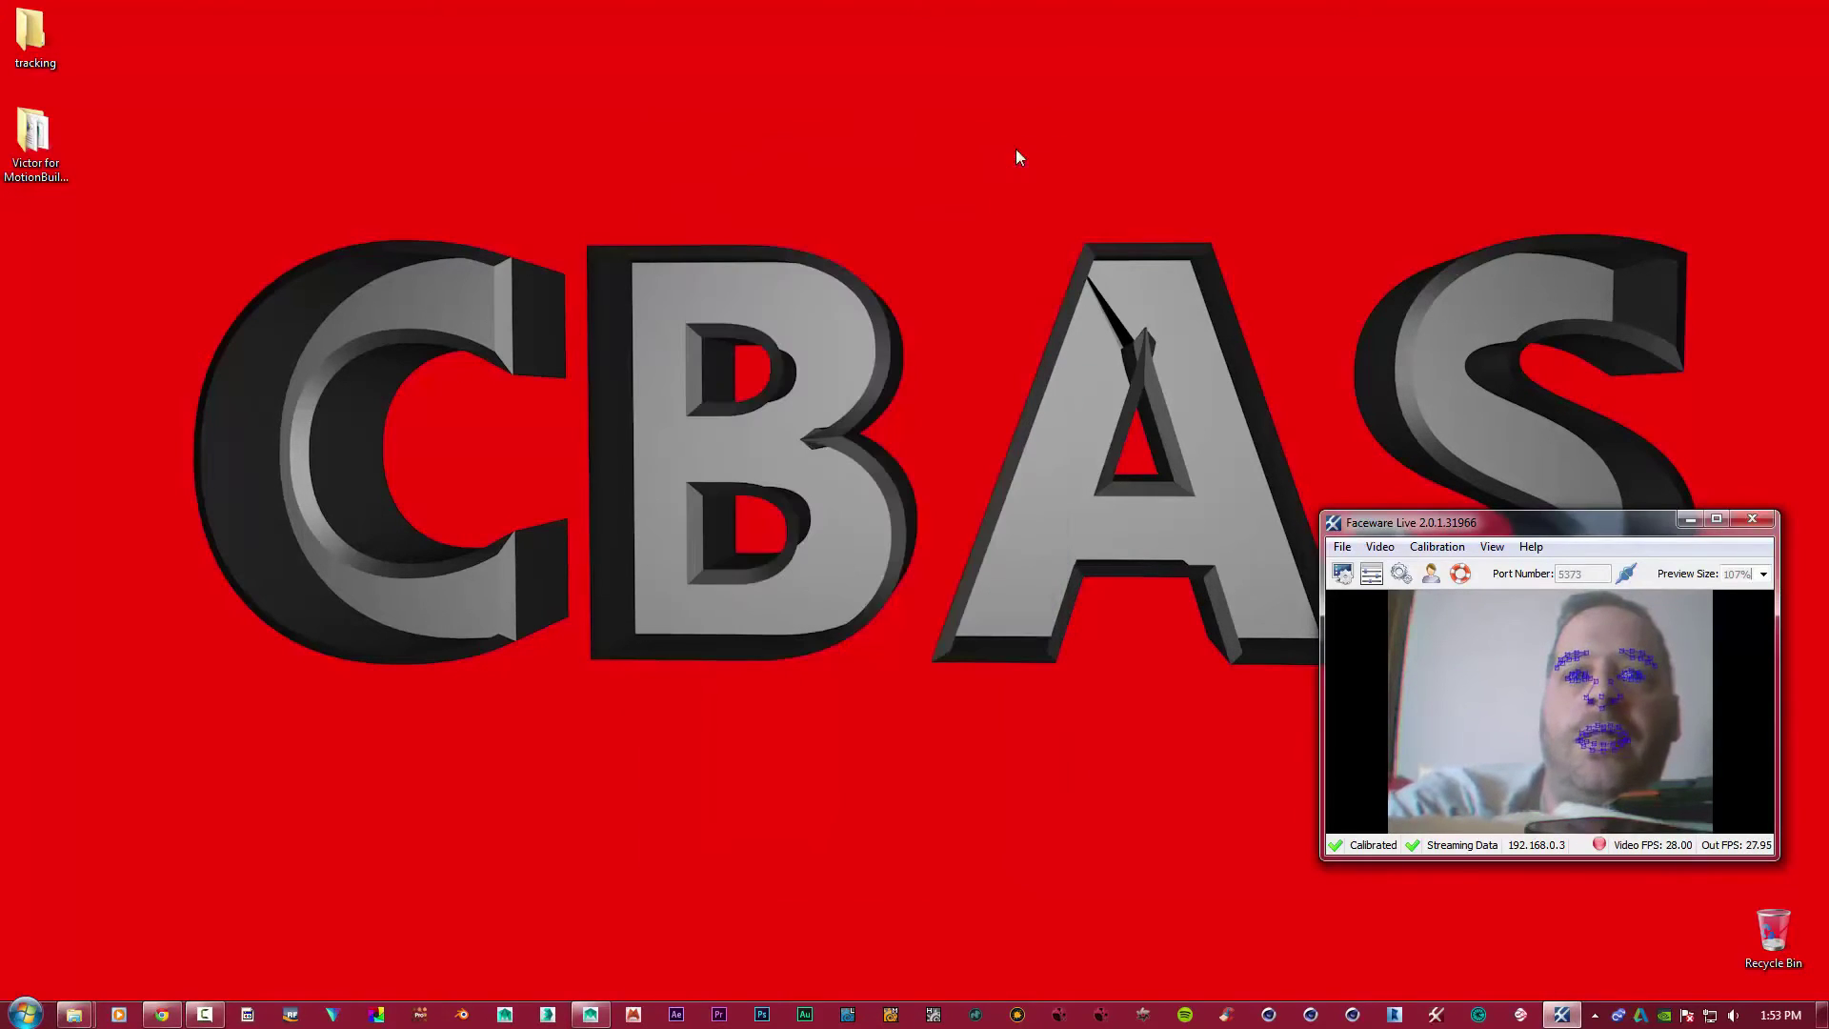
pyautogui.click(591, 1017)
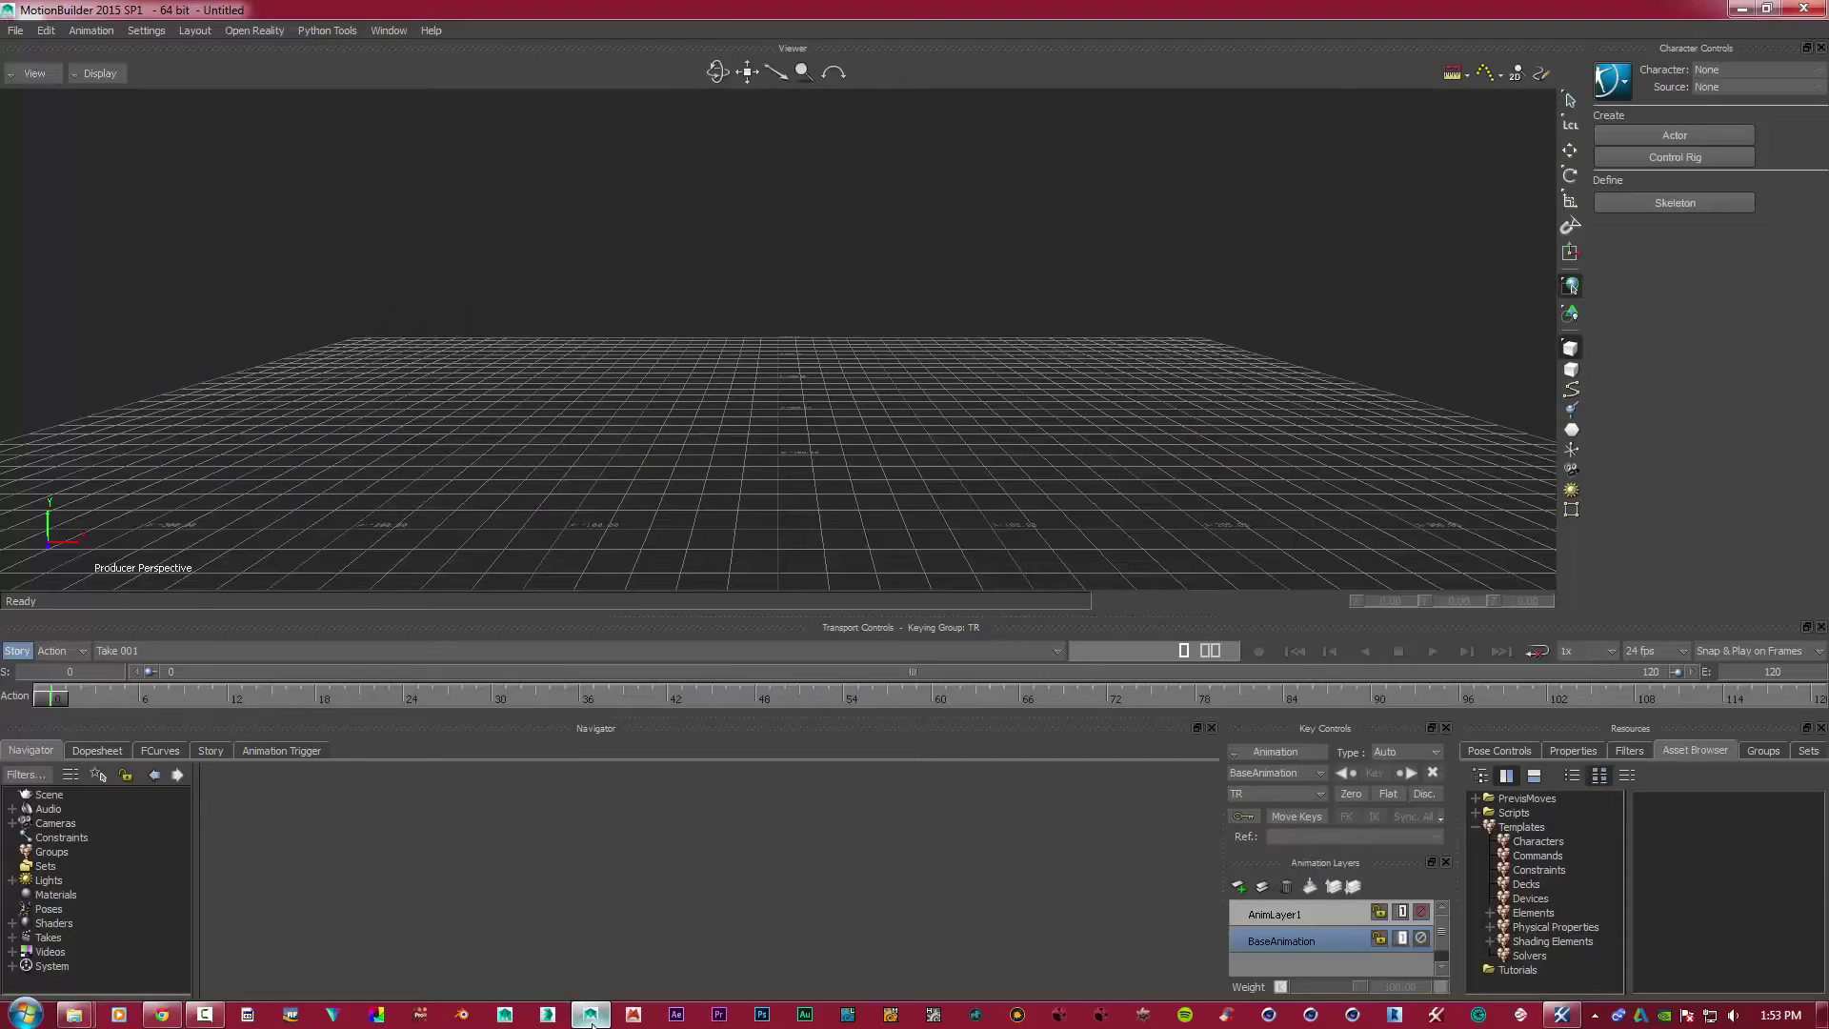
pyautogui.click(15, 31)
pyautogui.click(39, 69)
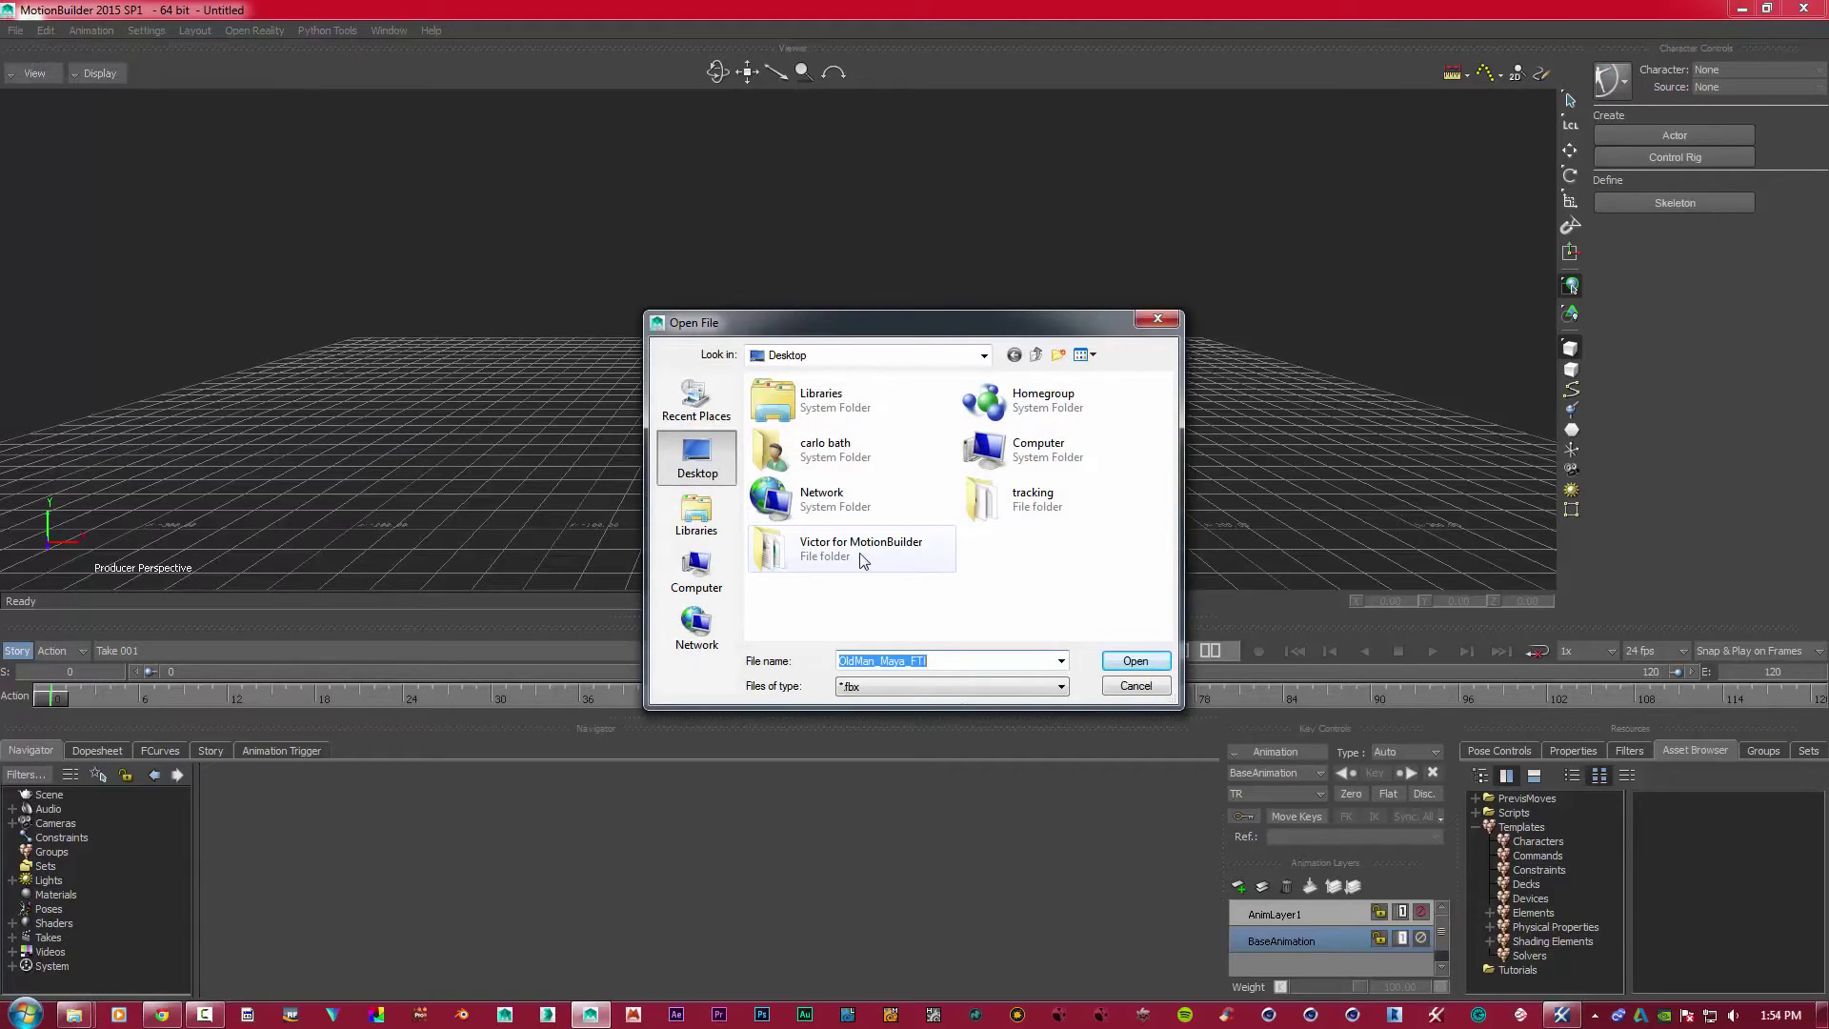
# - Load Victor_Live_MoBu from the Victor for MotionBuilder folder and orbit to face the head
pyautogui.doubleClick(860, 560)
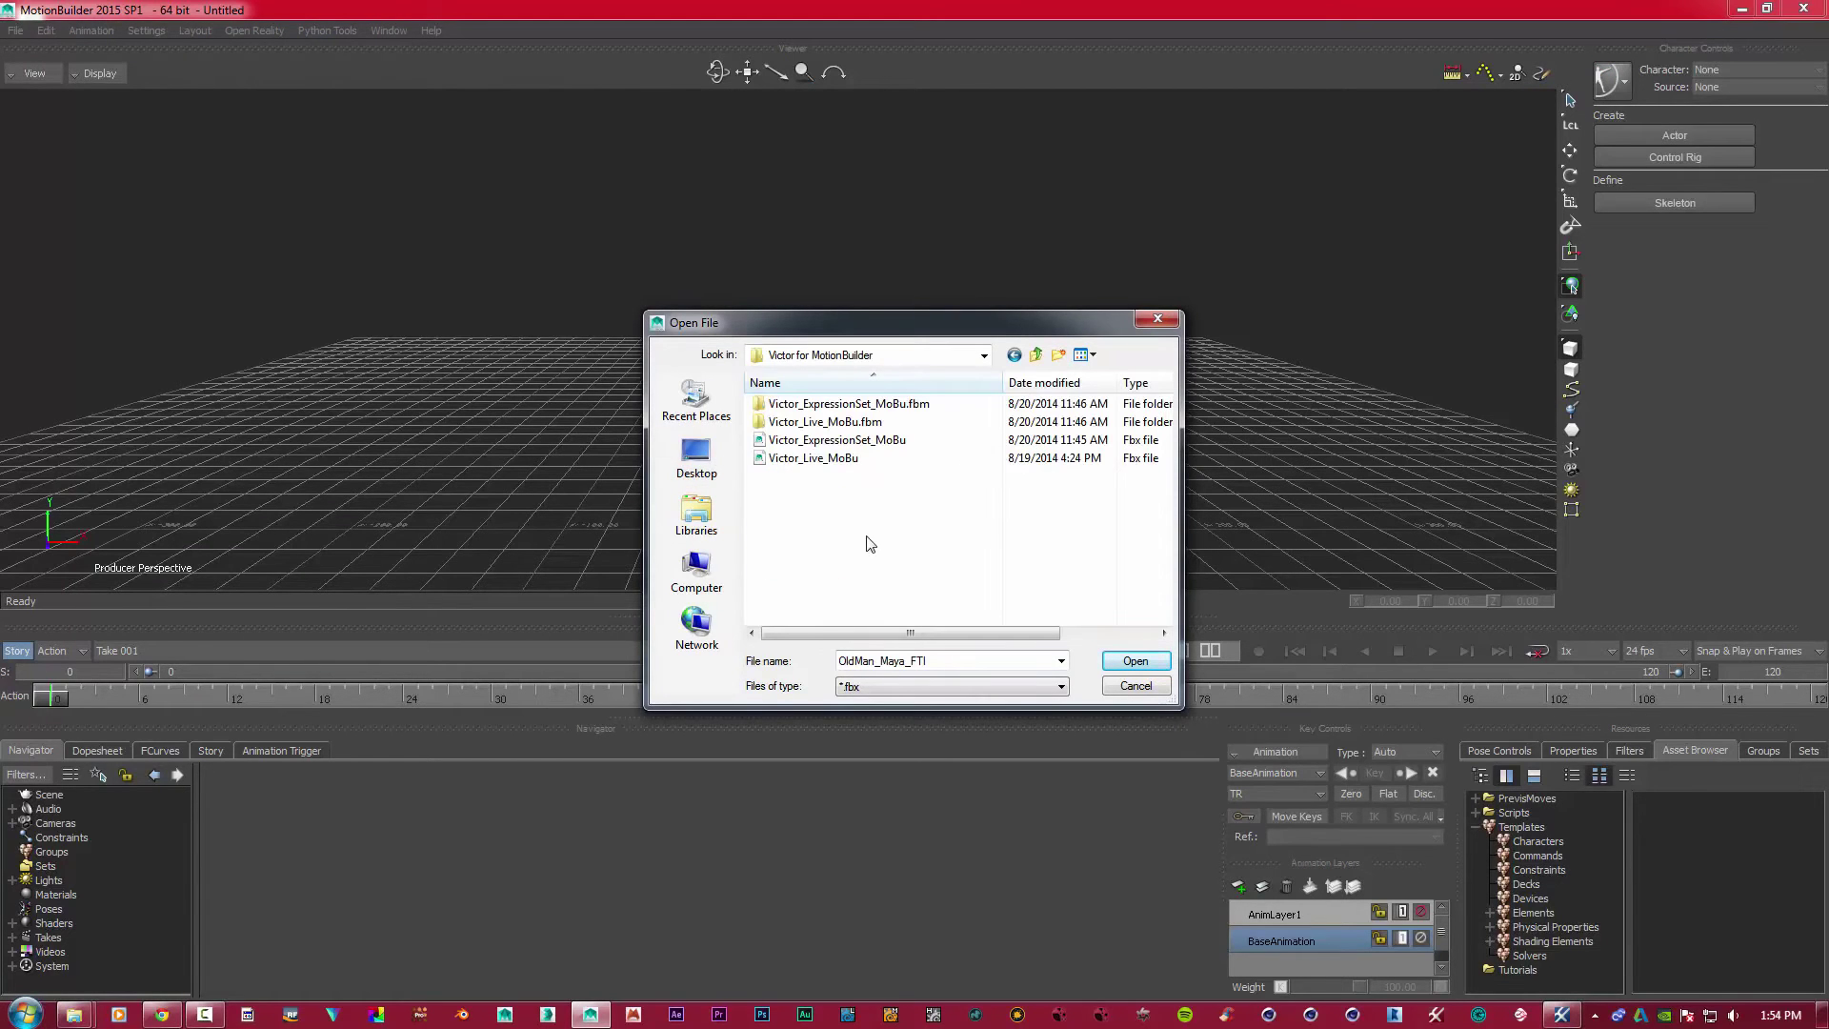
pyautogui.click(839, 461)
pyautogui.doubleClick(838, 461)
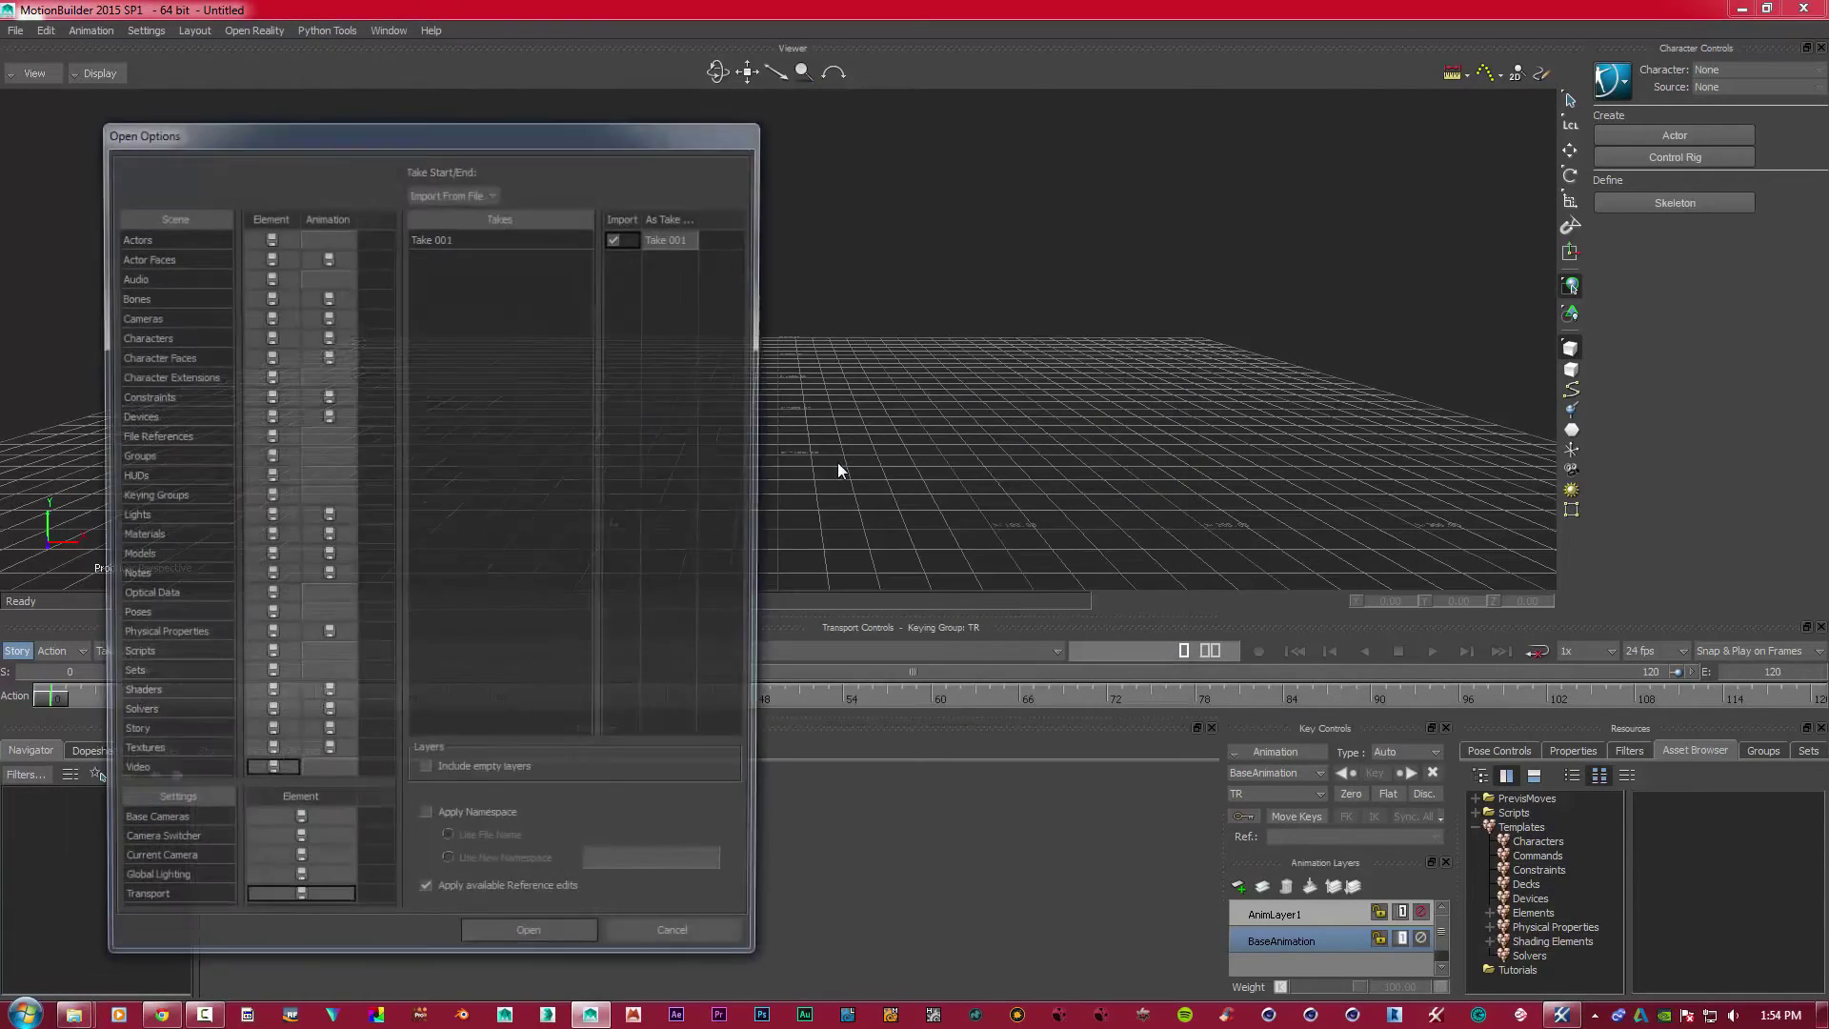
pyautogui.click(564, 943)
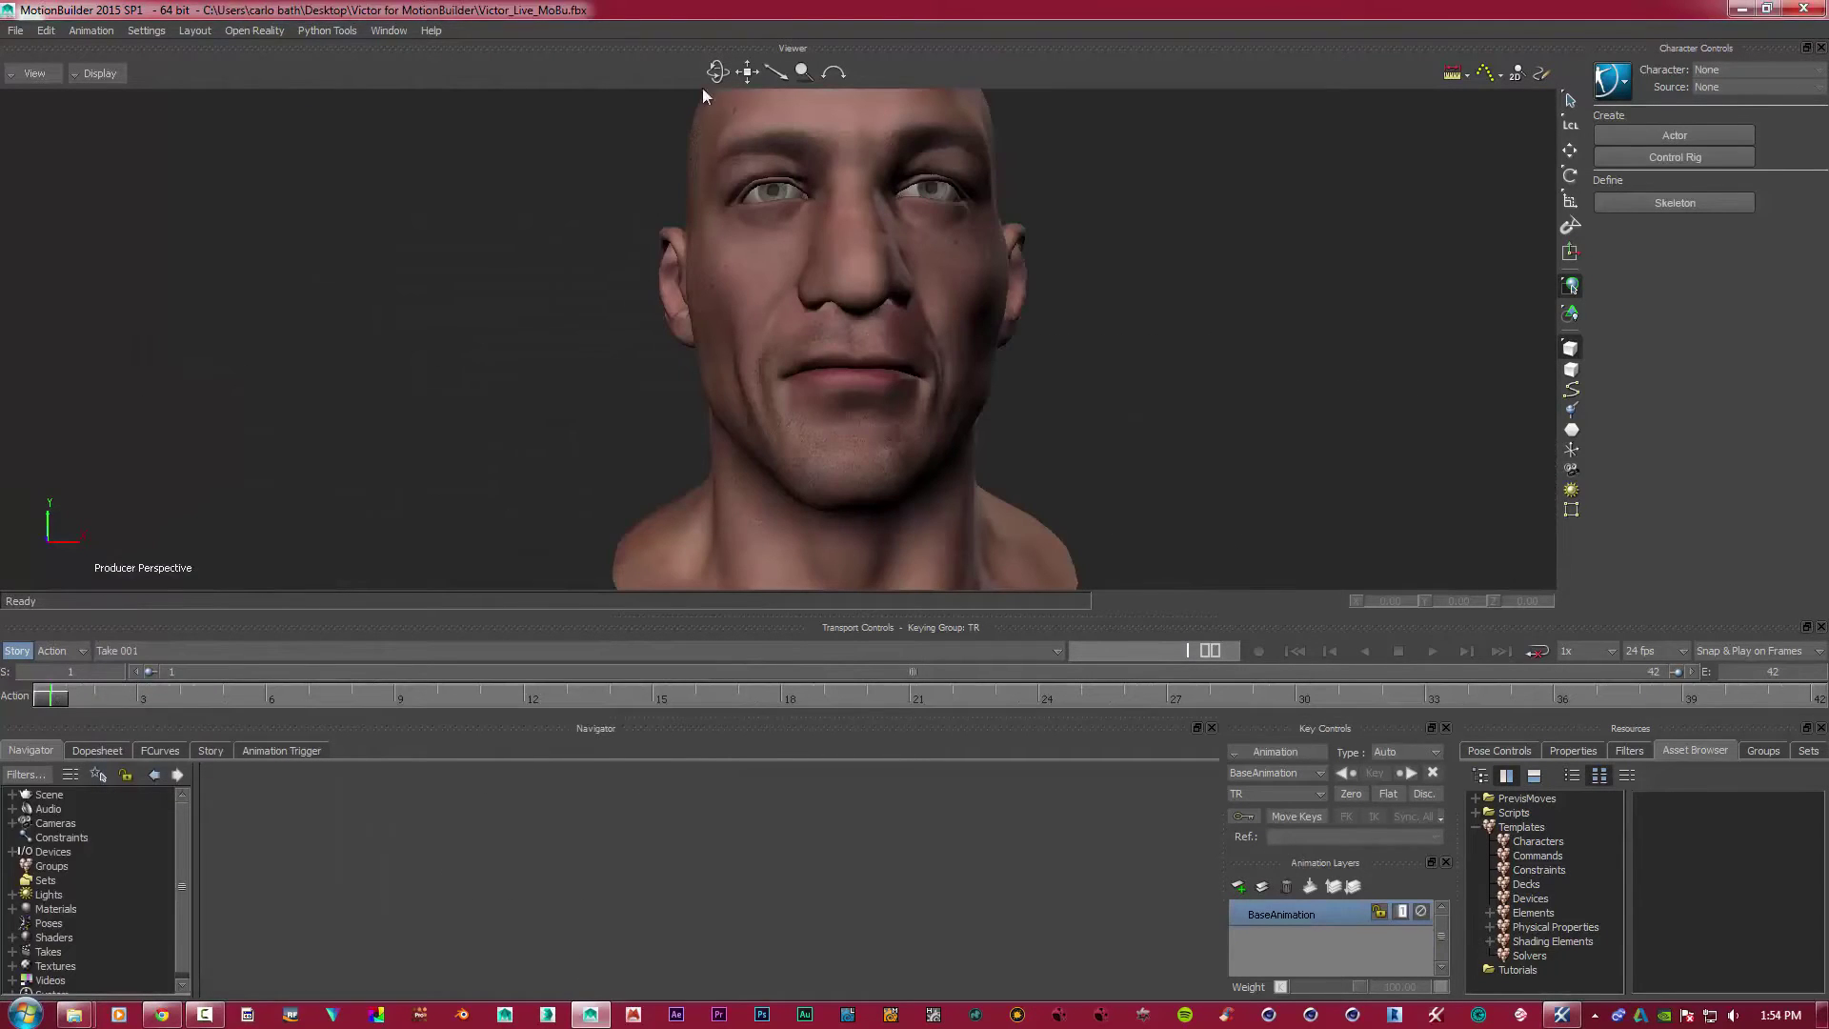
pyautogui.moveTo(730, 74); pyautogui.dragTo(519, 109)
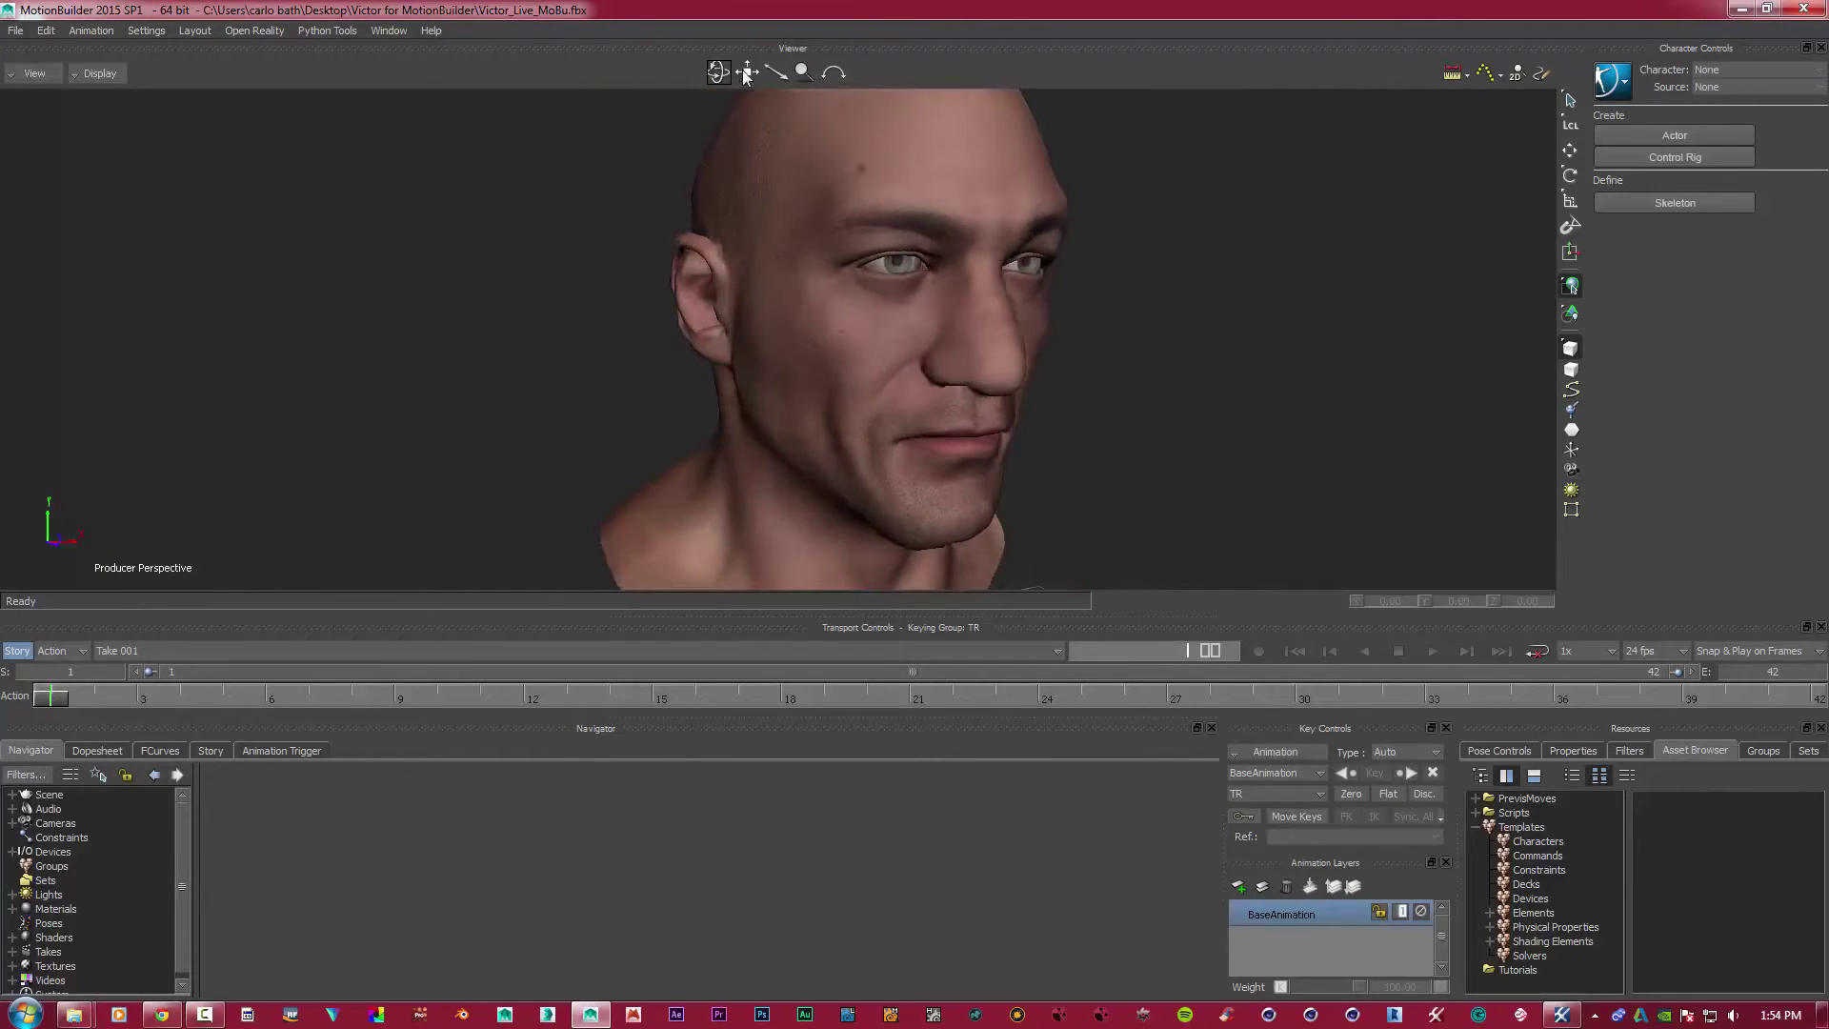
pyautogui.moveTo(747, 73); pyautogui.dragTo(772, 168)
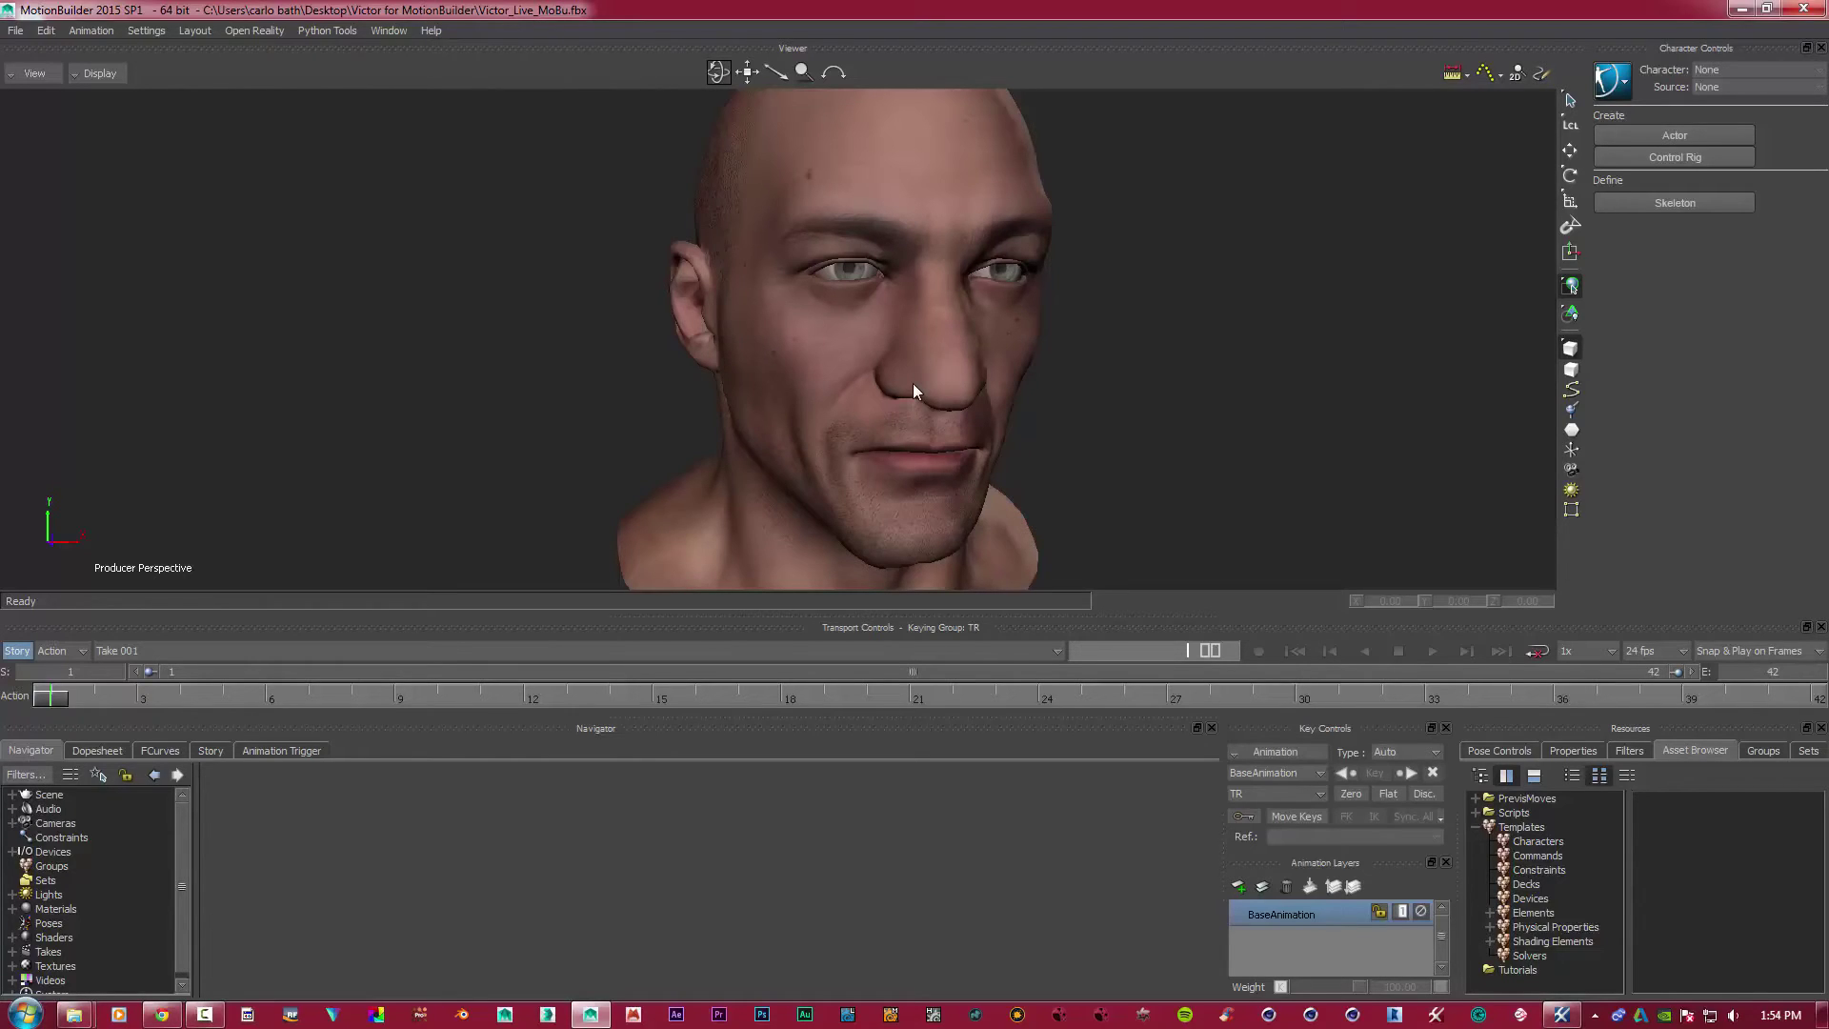
pyautogui.moveTo(722, 71)
pyautogui.mouseDown()
pyautogui.moveTo(736, 84)
pyautogui.moveTo(638, 76)
pyautogui.moveTo(719, 76)
pyautogui.mouseUp()
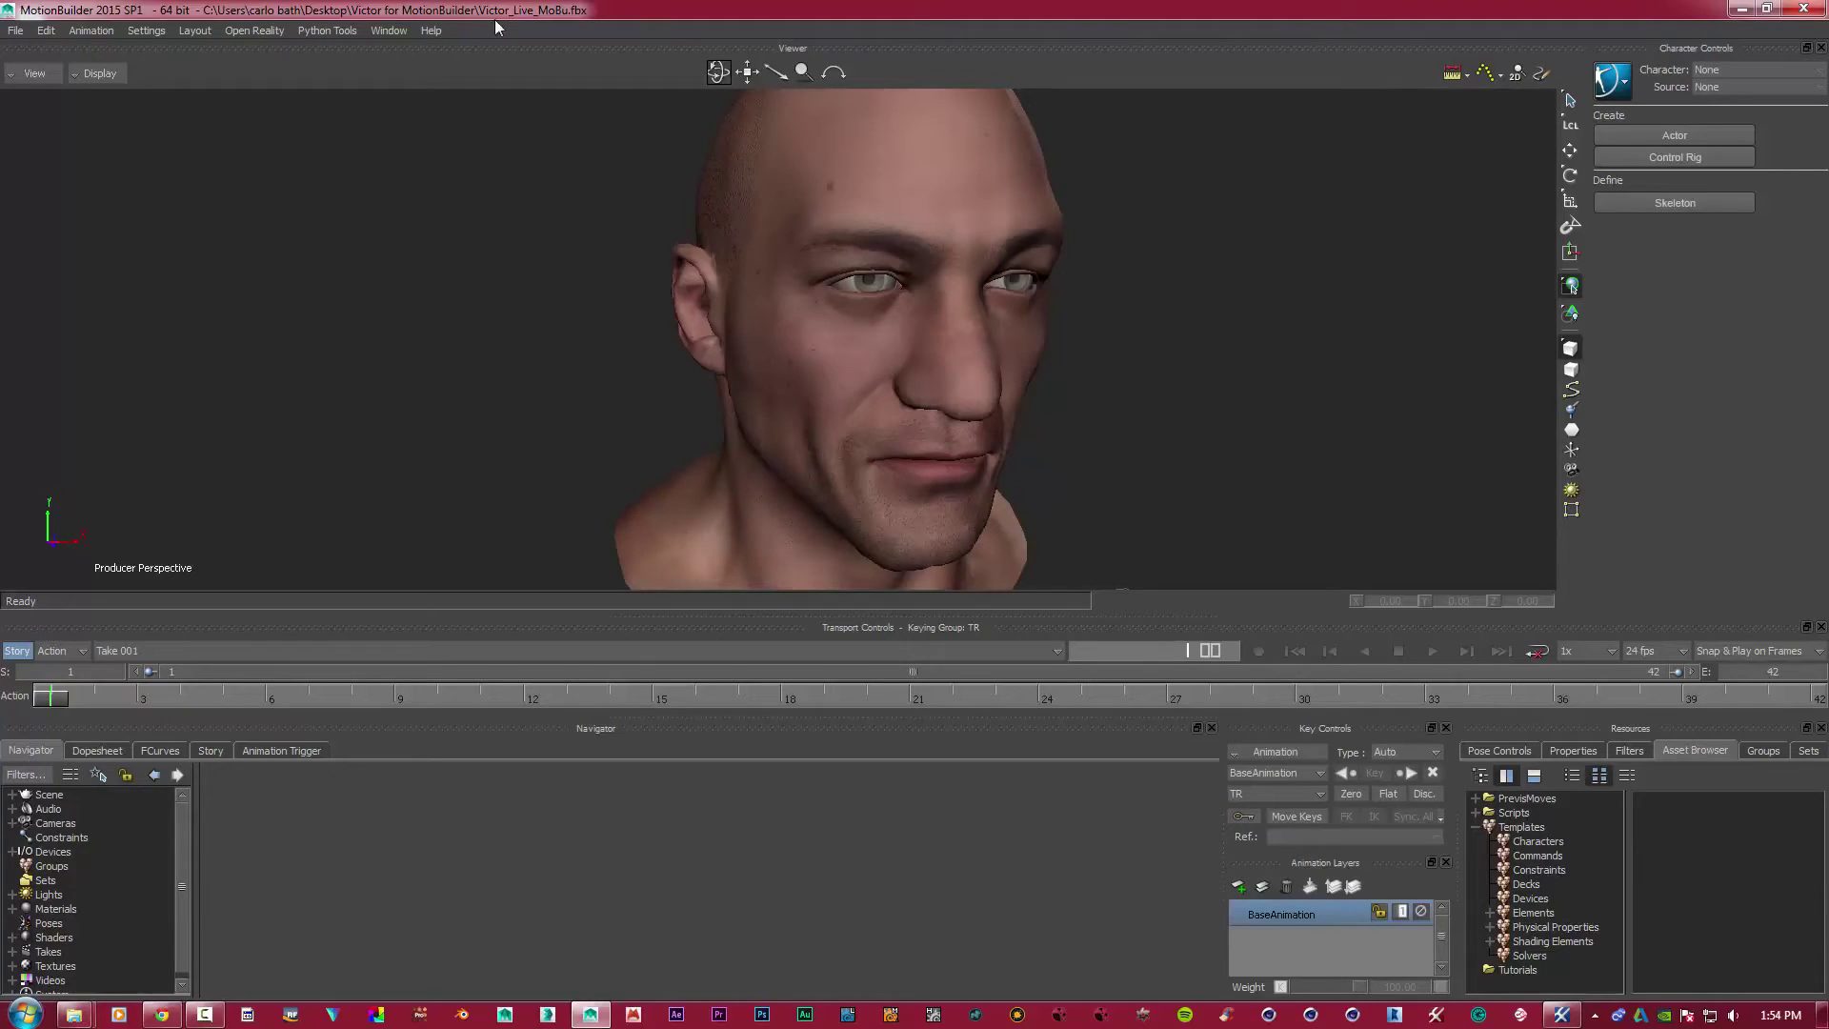
# - Drag the Faceware Live device from Templates > Devices into the scene, then minimize the tracking window
pyautogui.click(1527, 899)
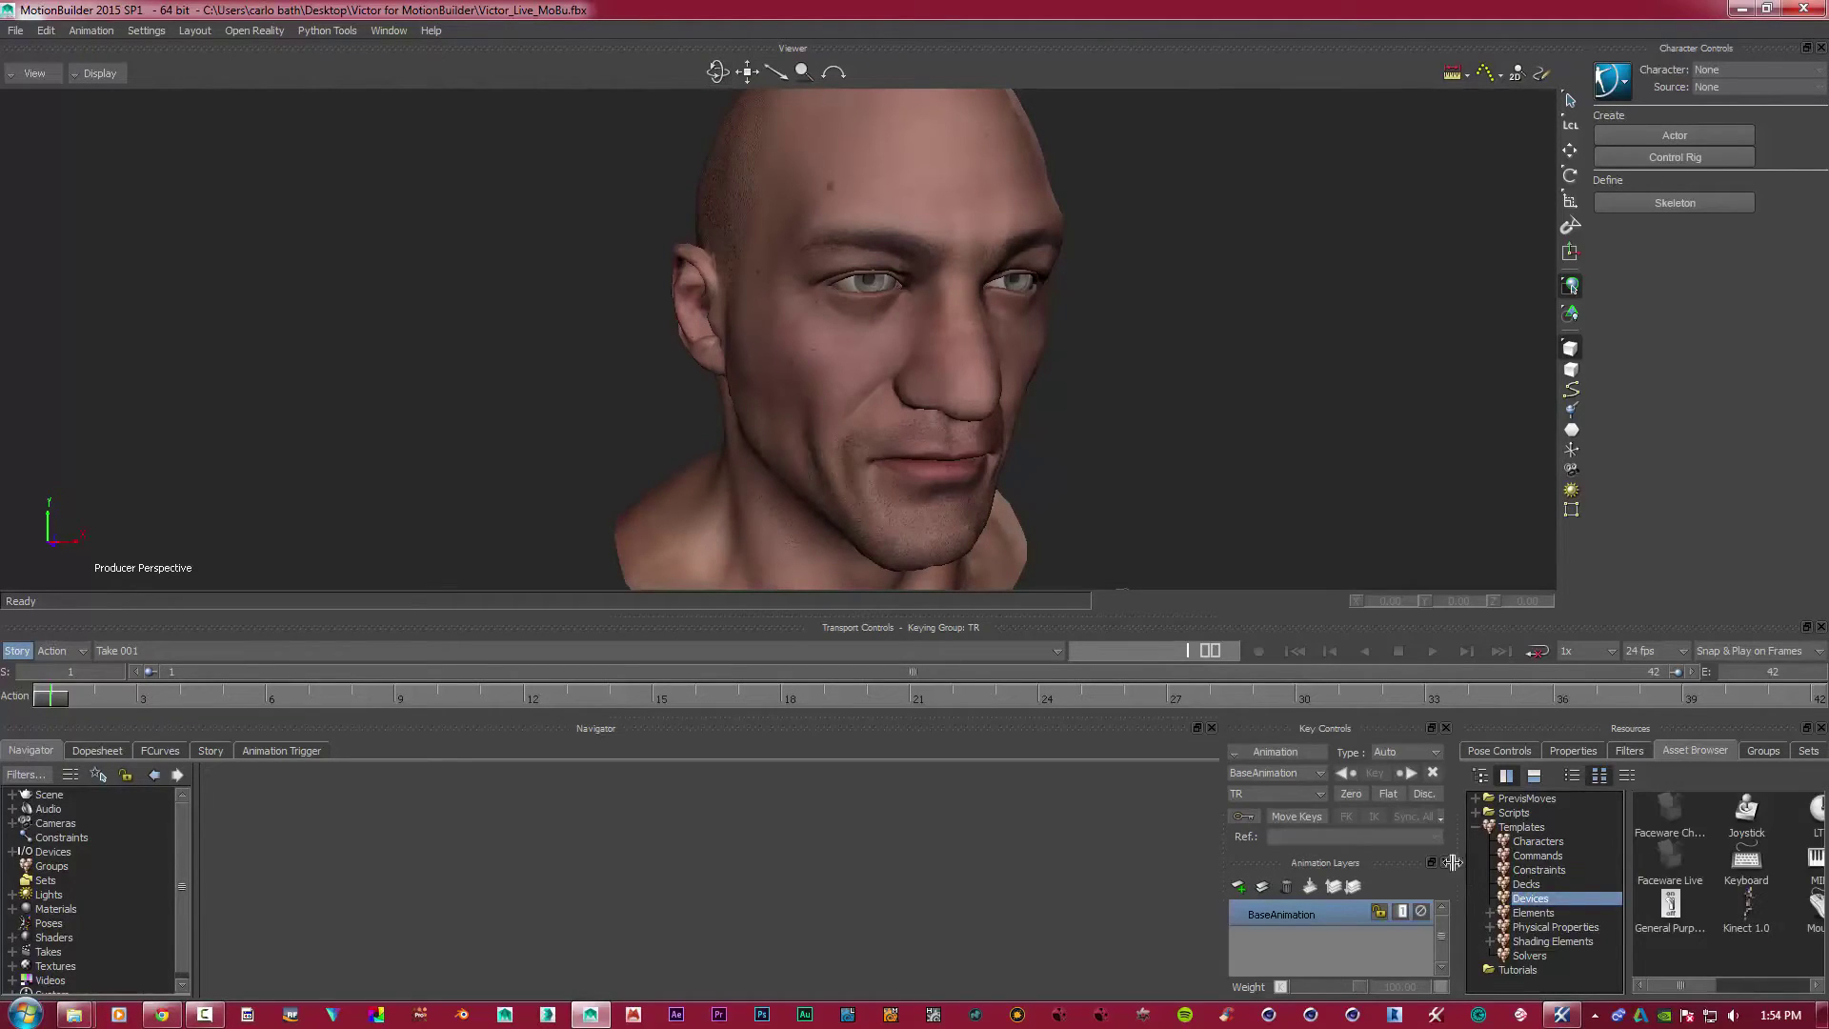
pyautogui.moveTo(1457, 860); pyautogui.dragTo(1313, 860)
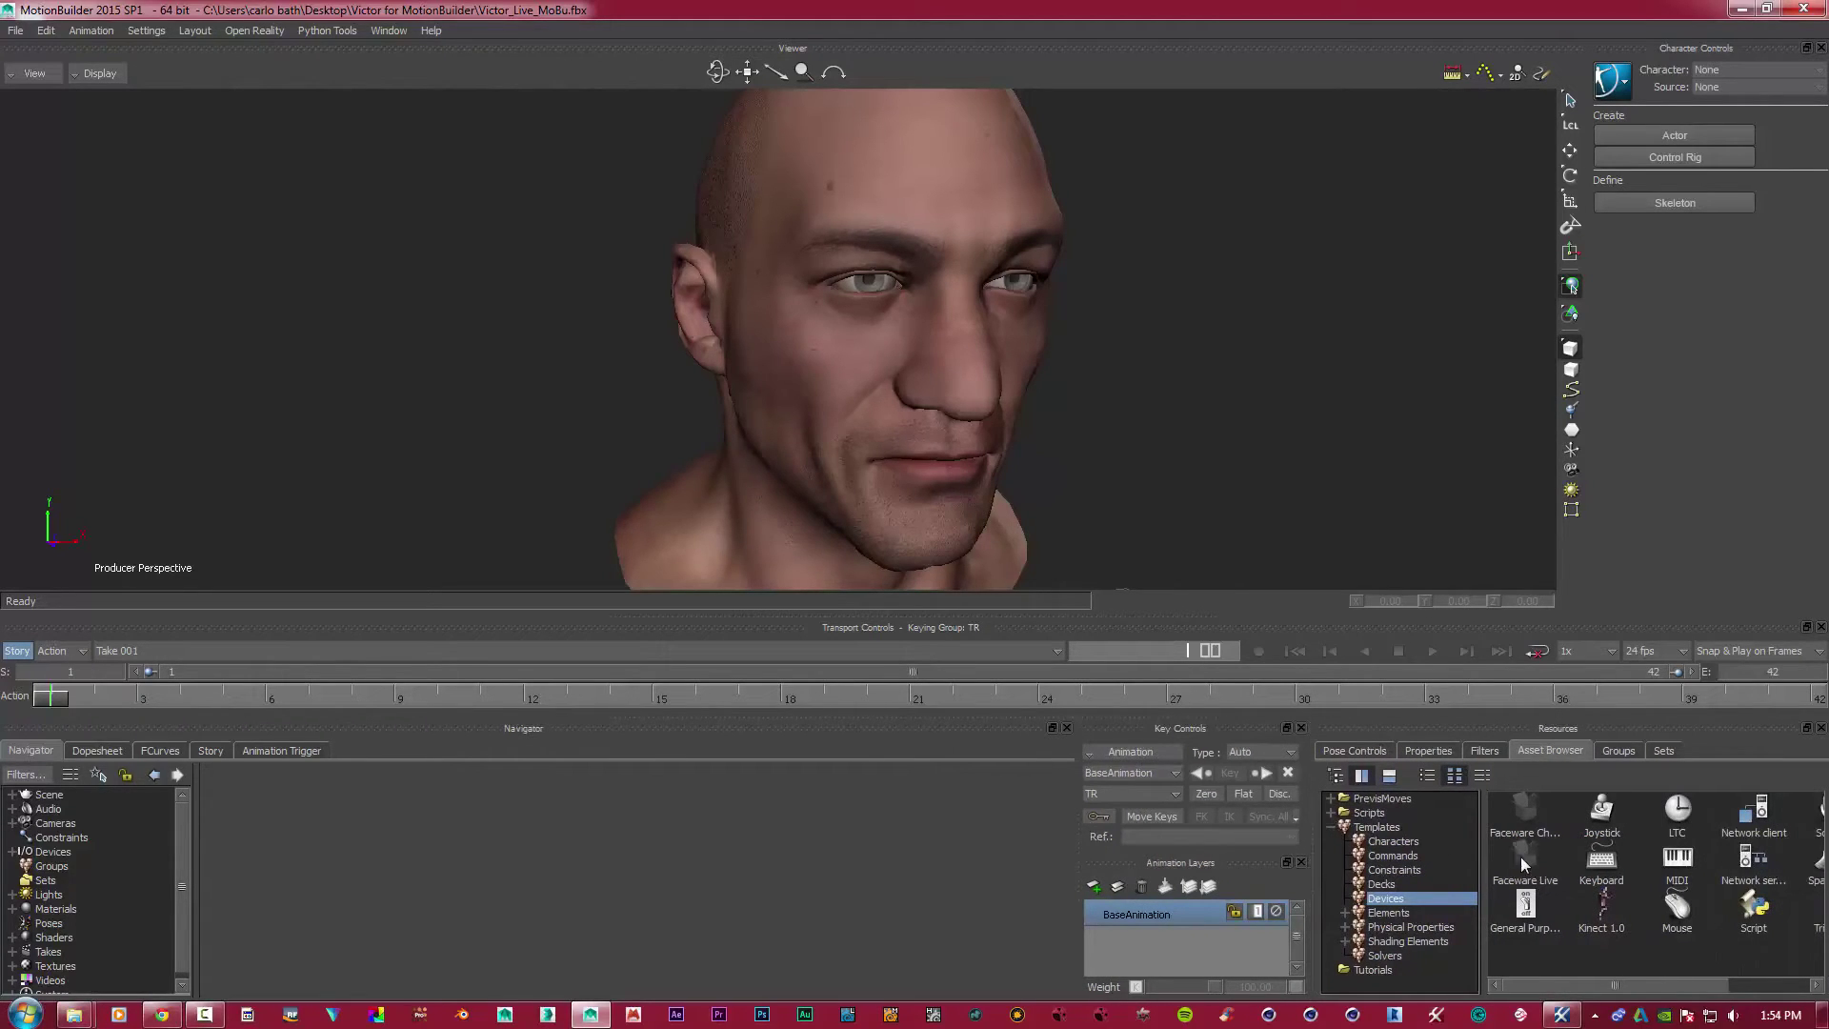
pyautogui.moveTo(1521, 860); pyautogui.dragTo(842, 888)
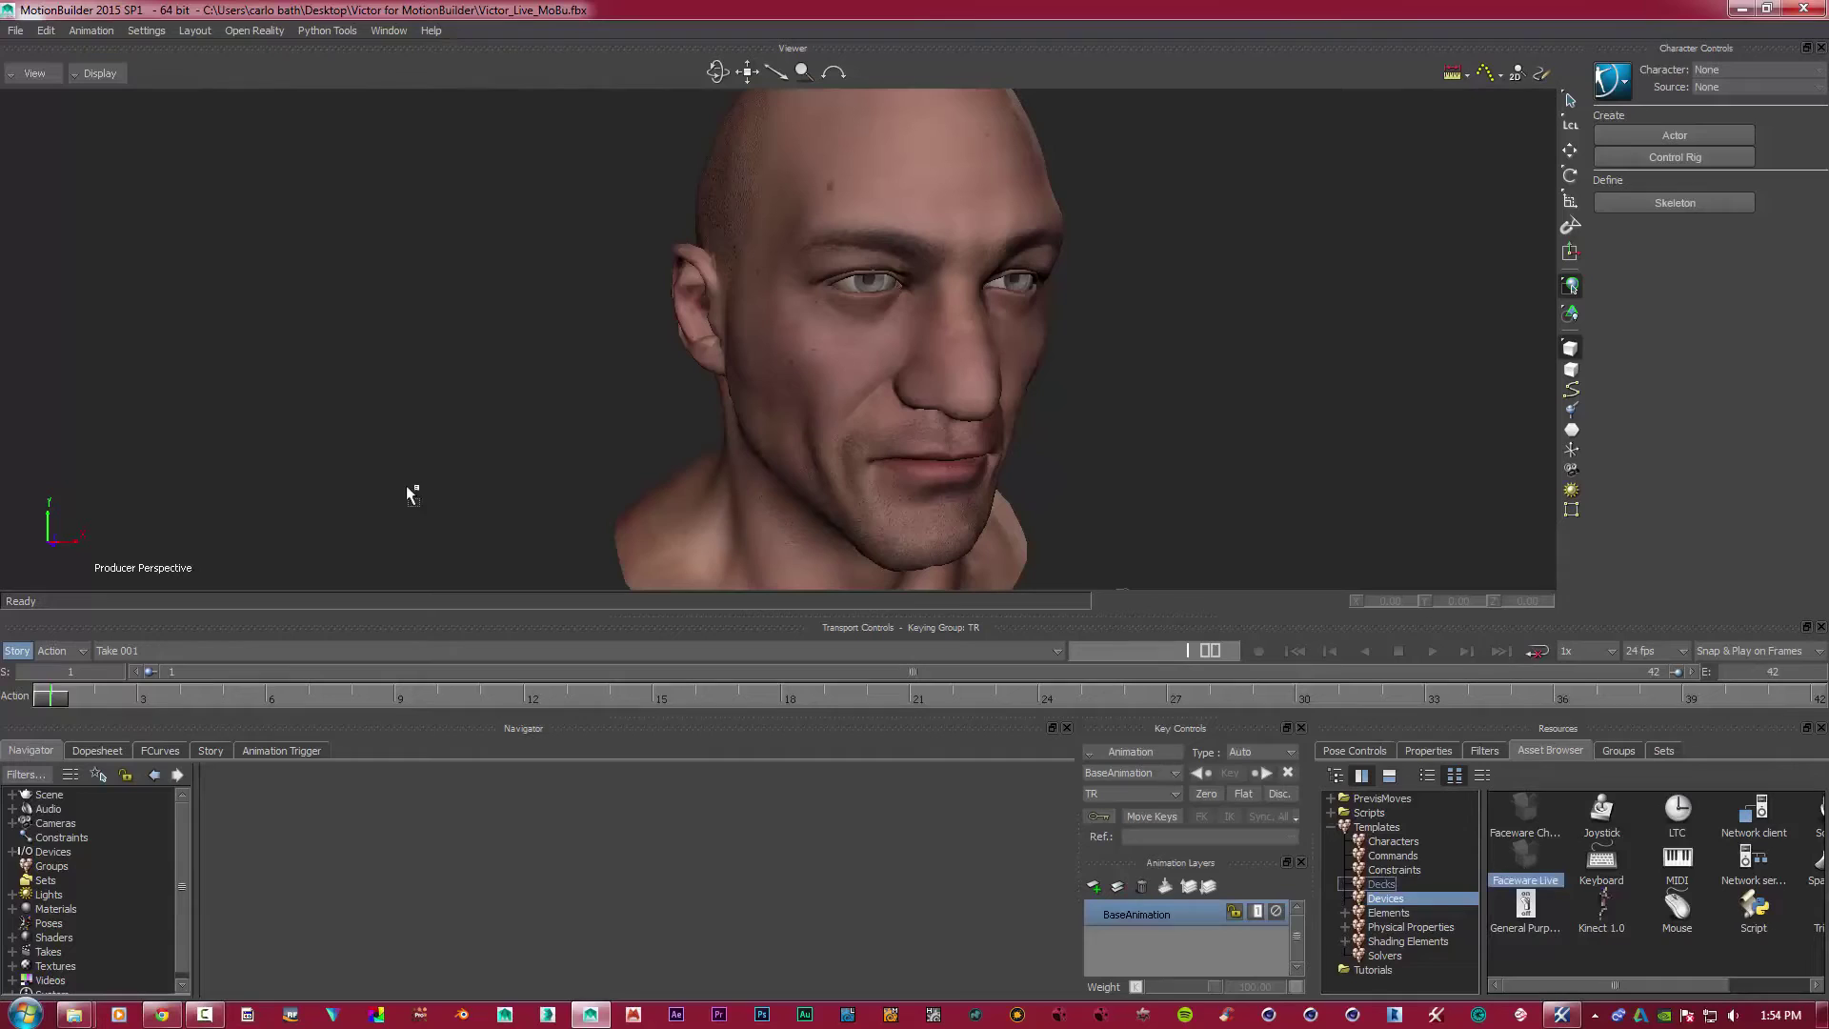
pyautogui.moveTo(406, 484); pyautogui.dragTo(406, 484)
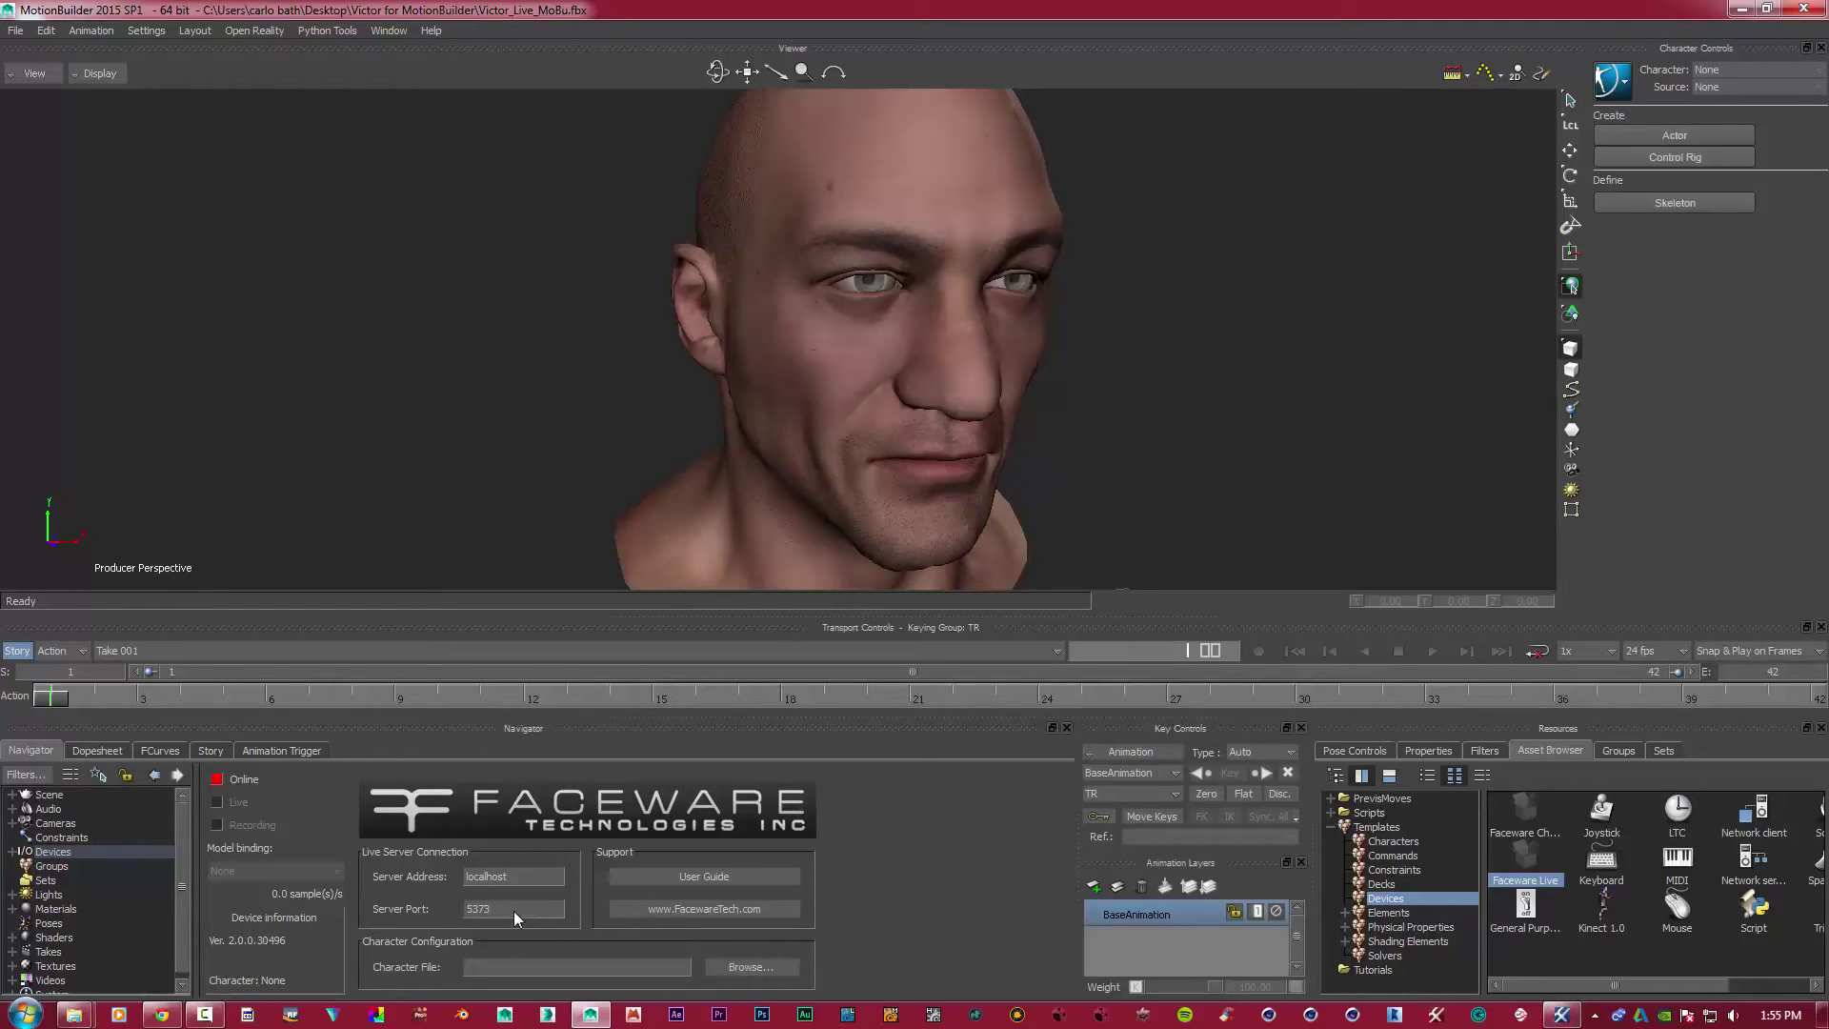
pyautogui.click(1561, 1015)
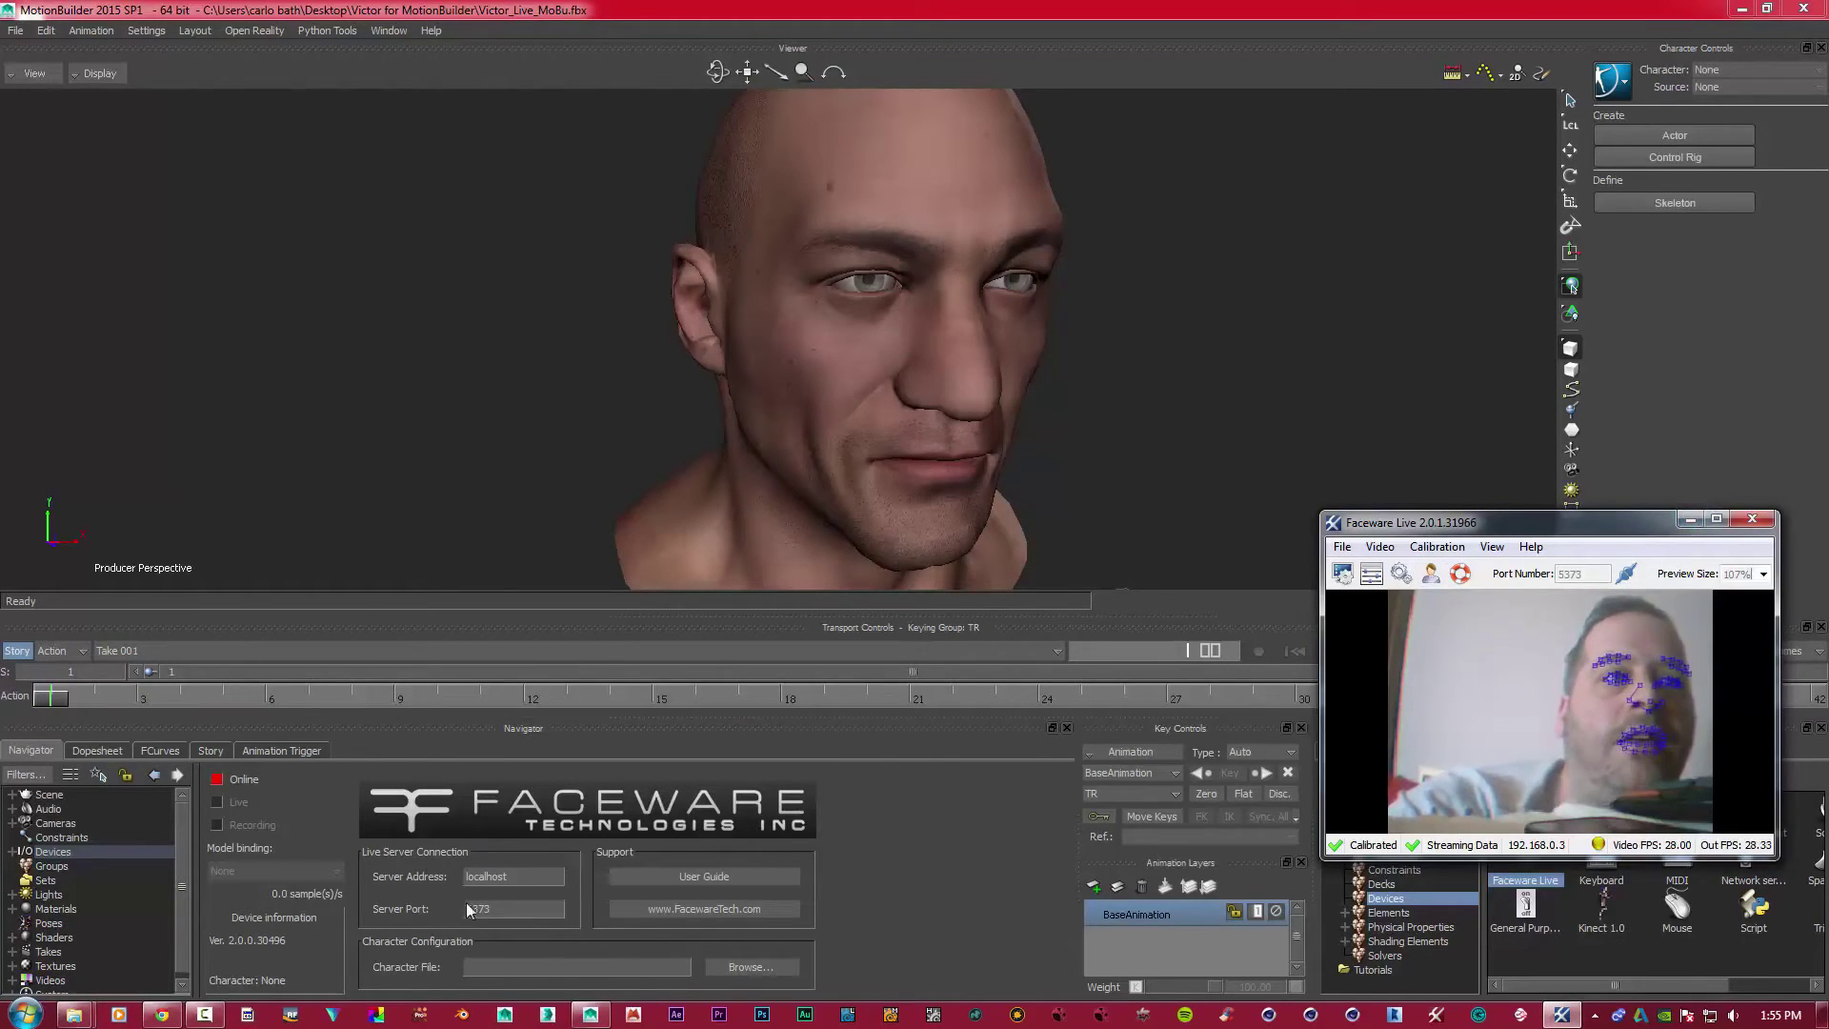
pyautogui.click(1690, 519)
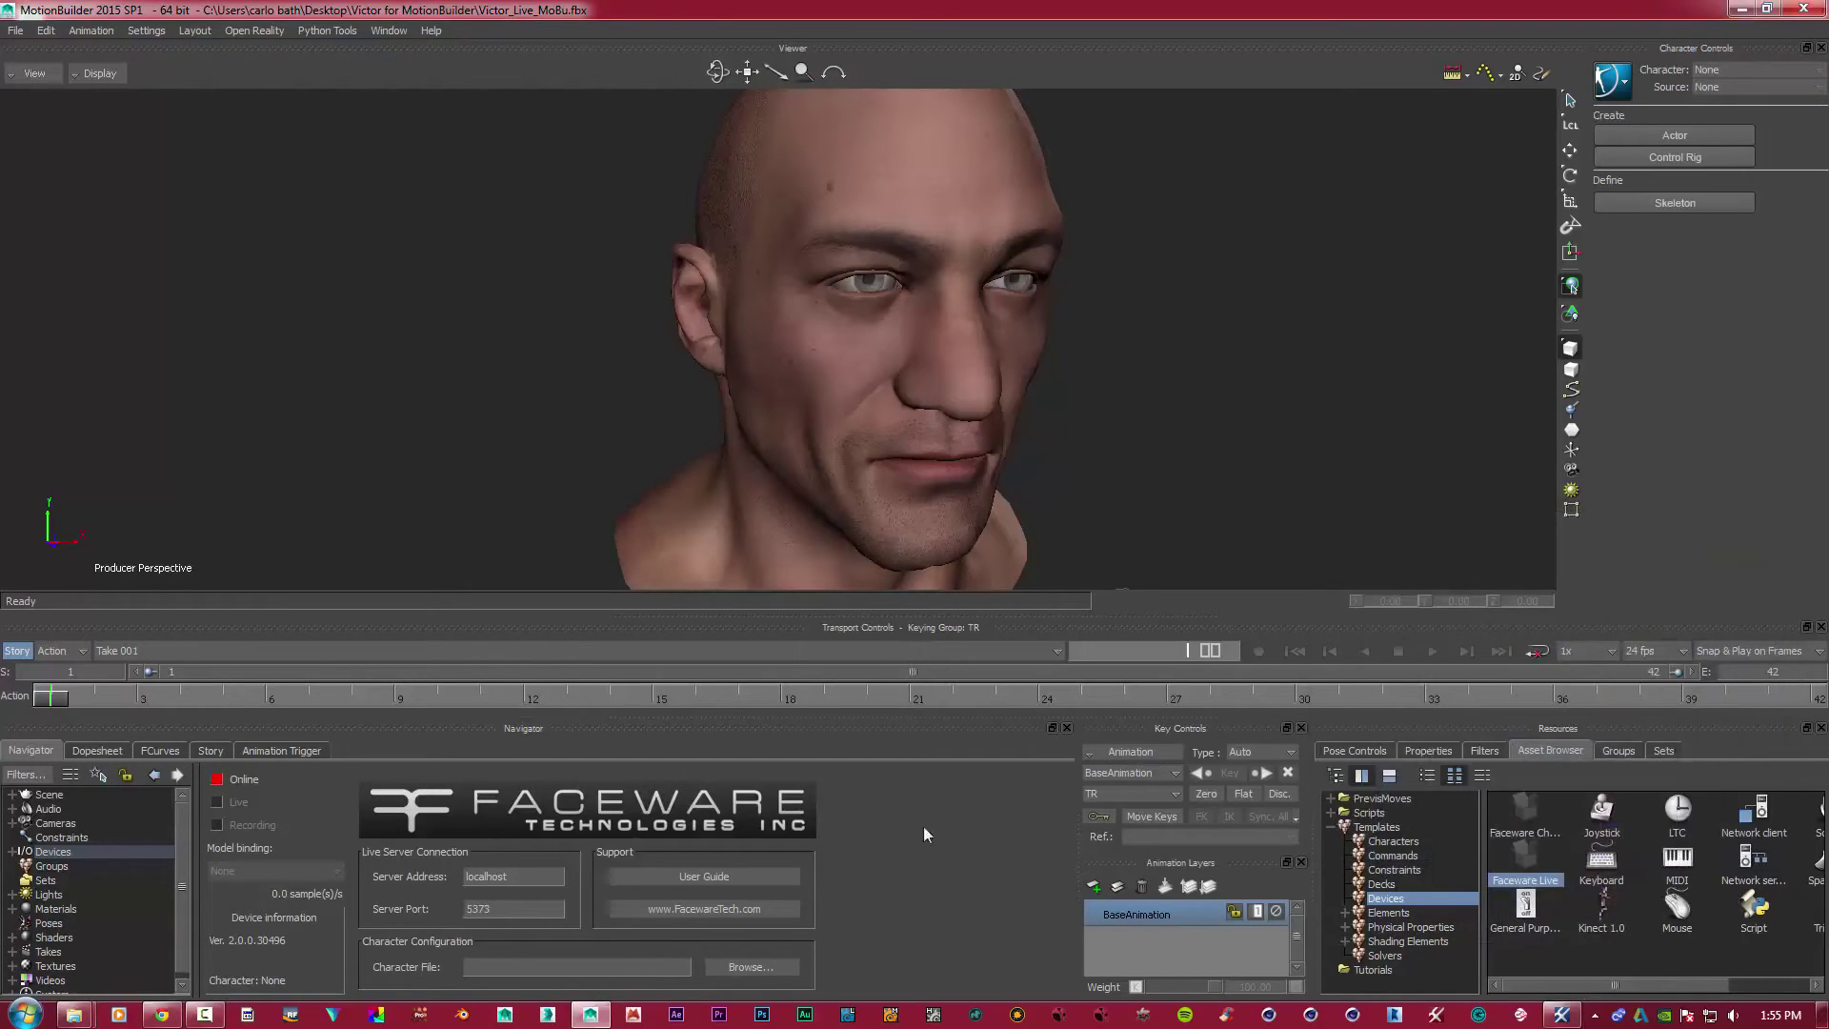
# - Browse for and load Victor_Live2.0_ExpressionSet as the device's character file
pyautogui.click(751, 967)
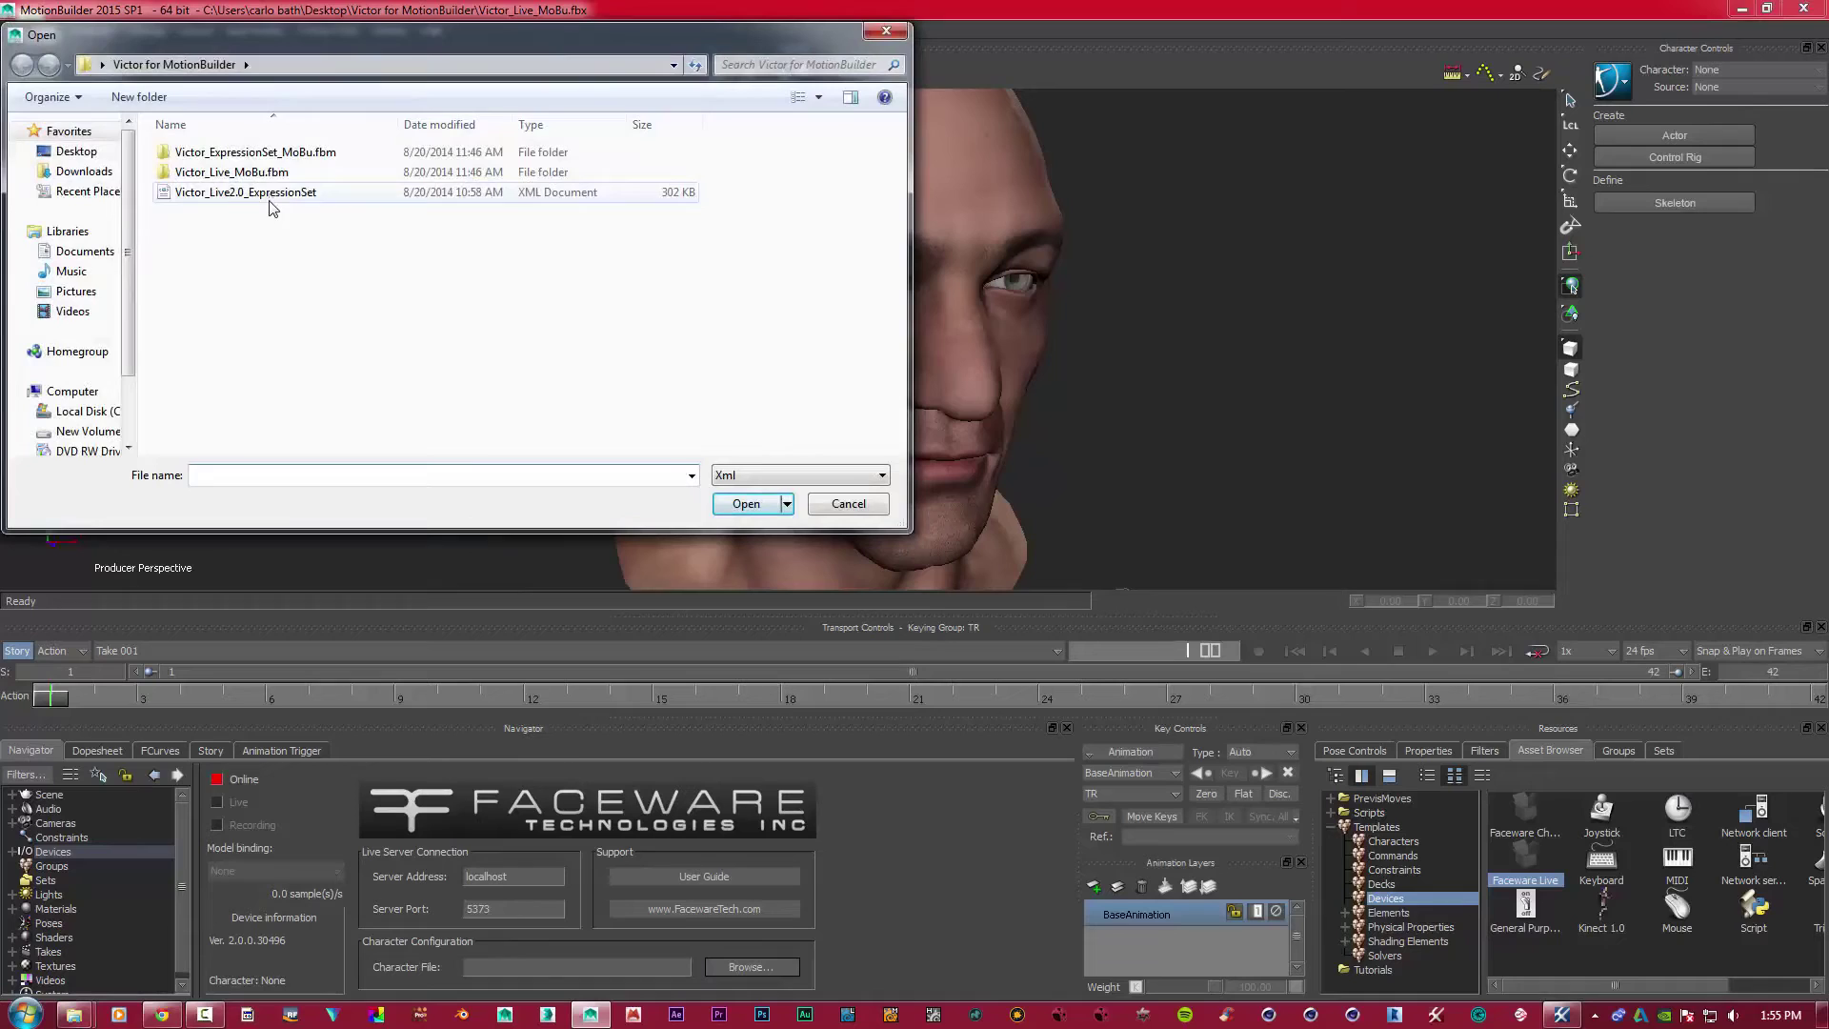
pyautogui.moveTo(339, 69); pyautogui.dragTo(414, 167)
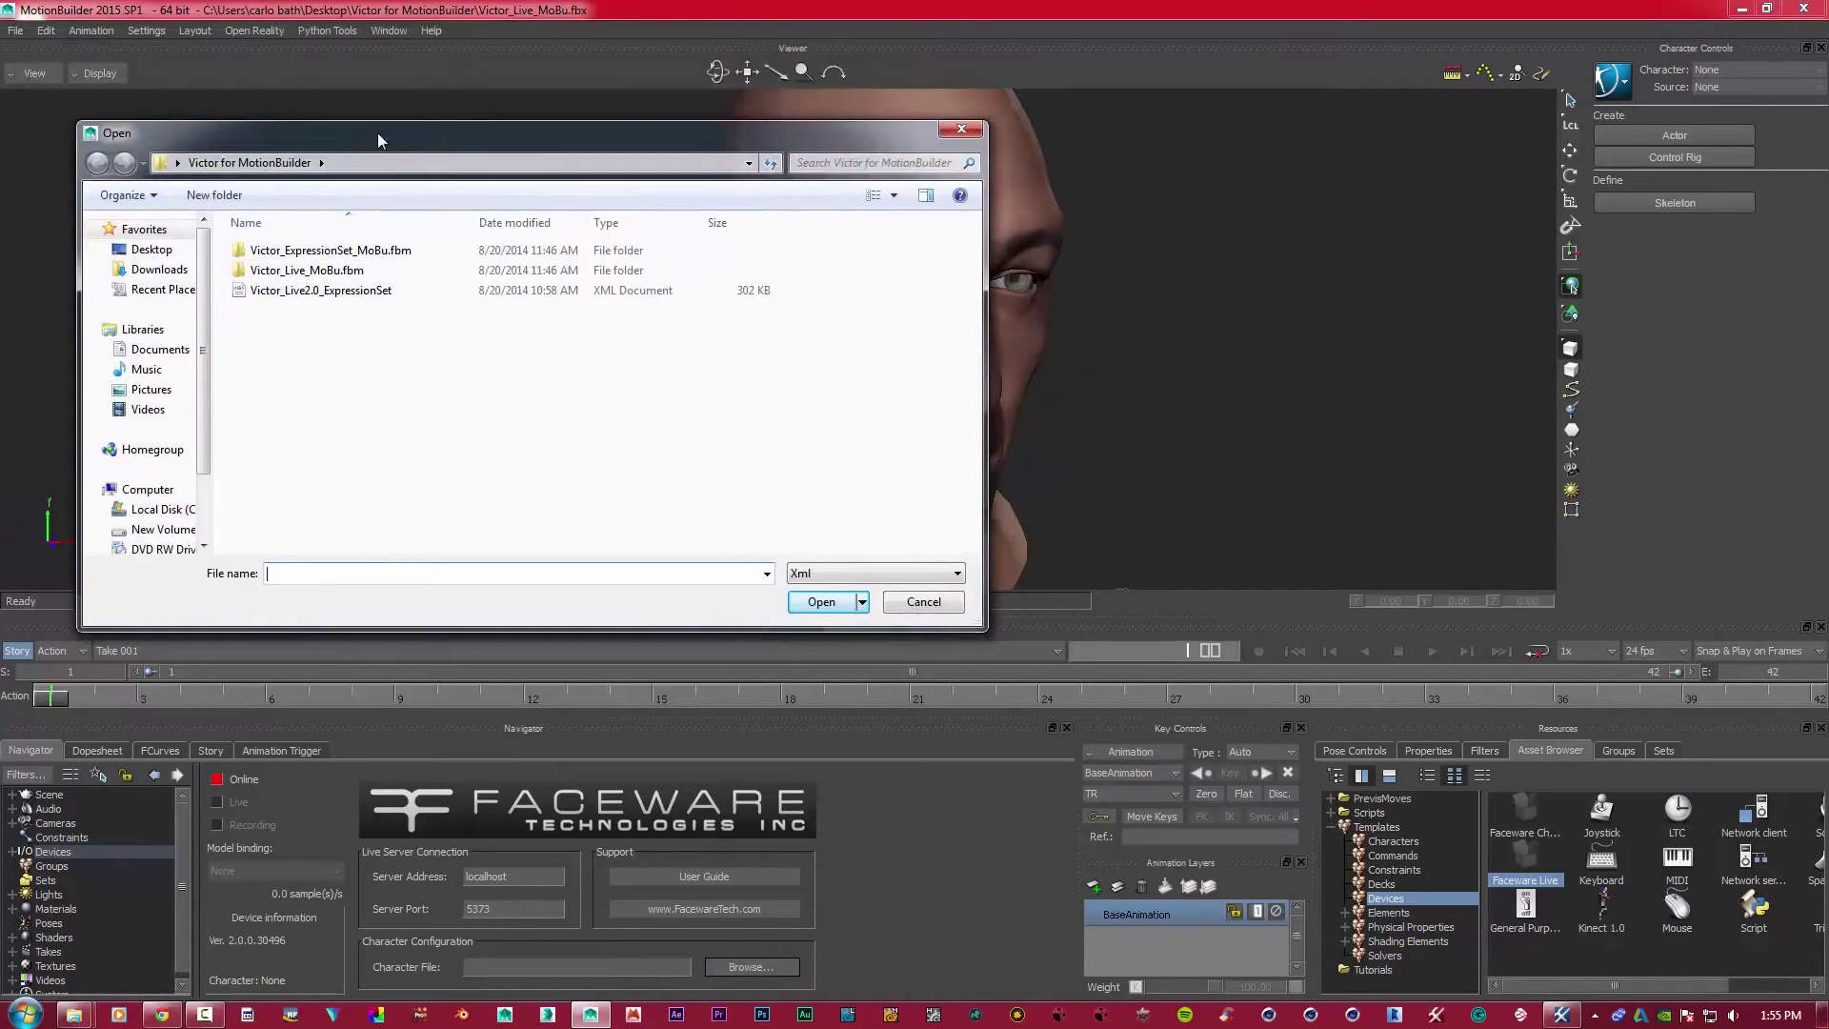
pyautogui.doubleClick(313, 298)
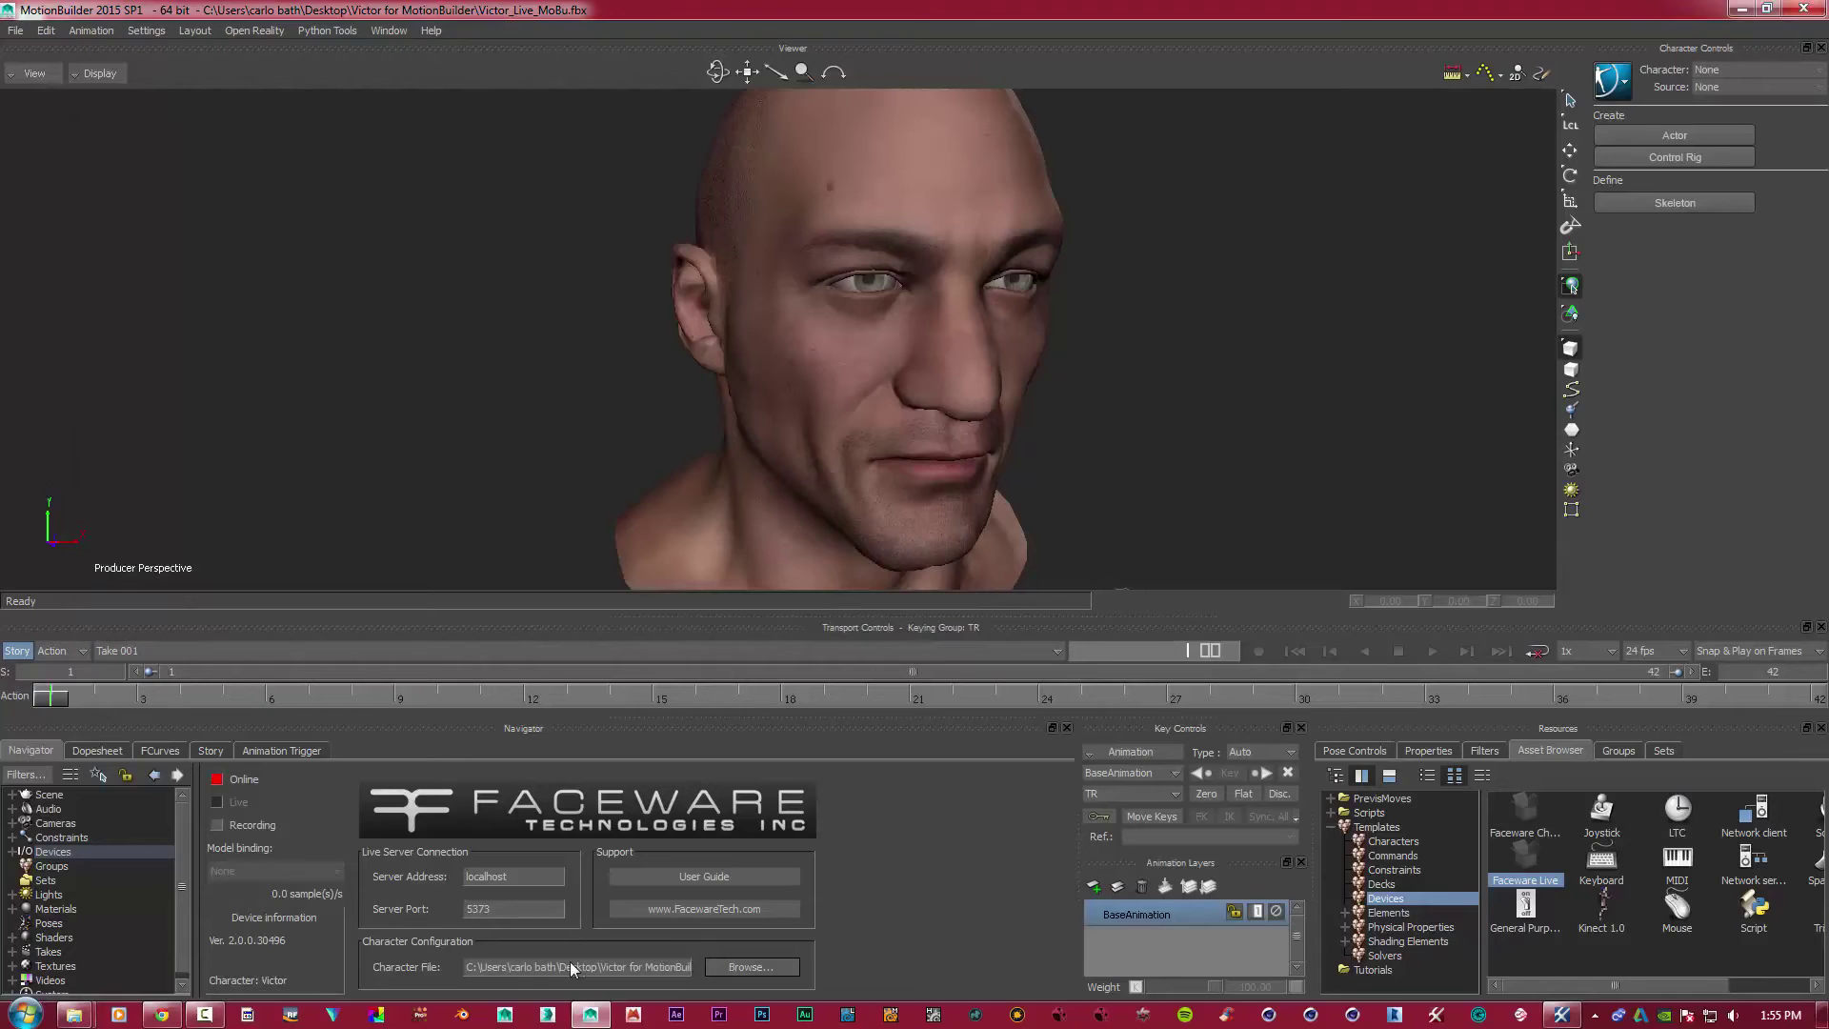
# - Move the Faceware Live preview to the upper right and set the device Online and Live
pyautogui.click(1561, 1014)
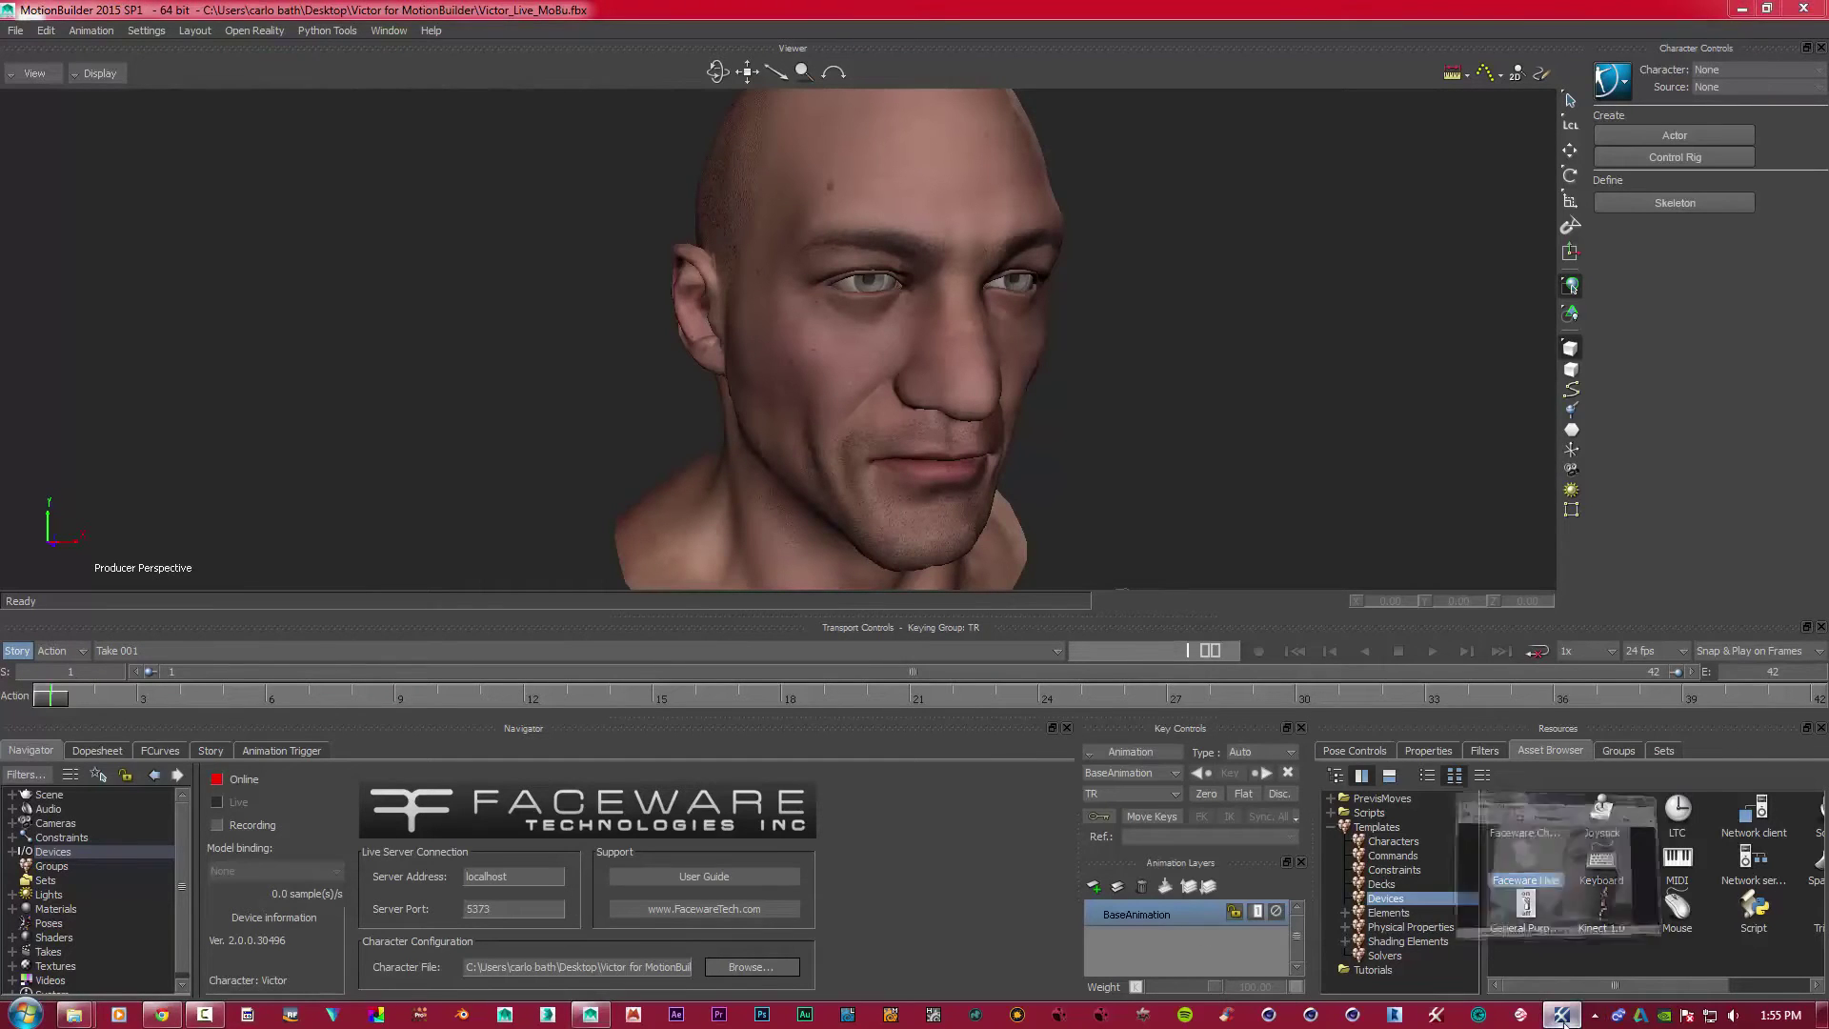
pyautogui.moveTo(1525, 522); pyautogui.dragTo(1511, 164)
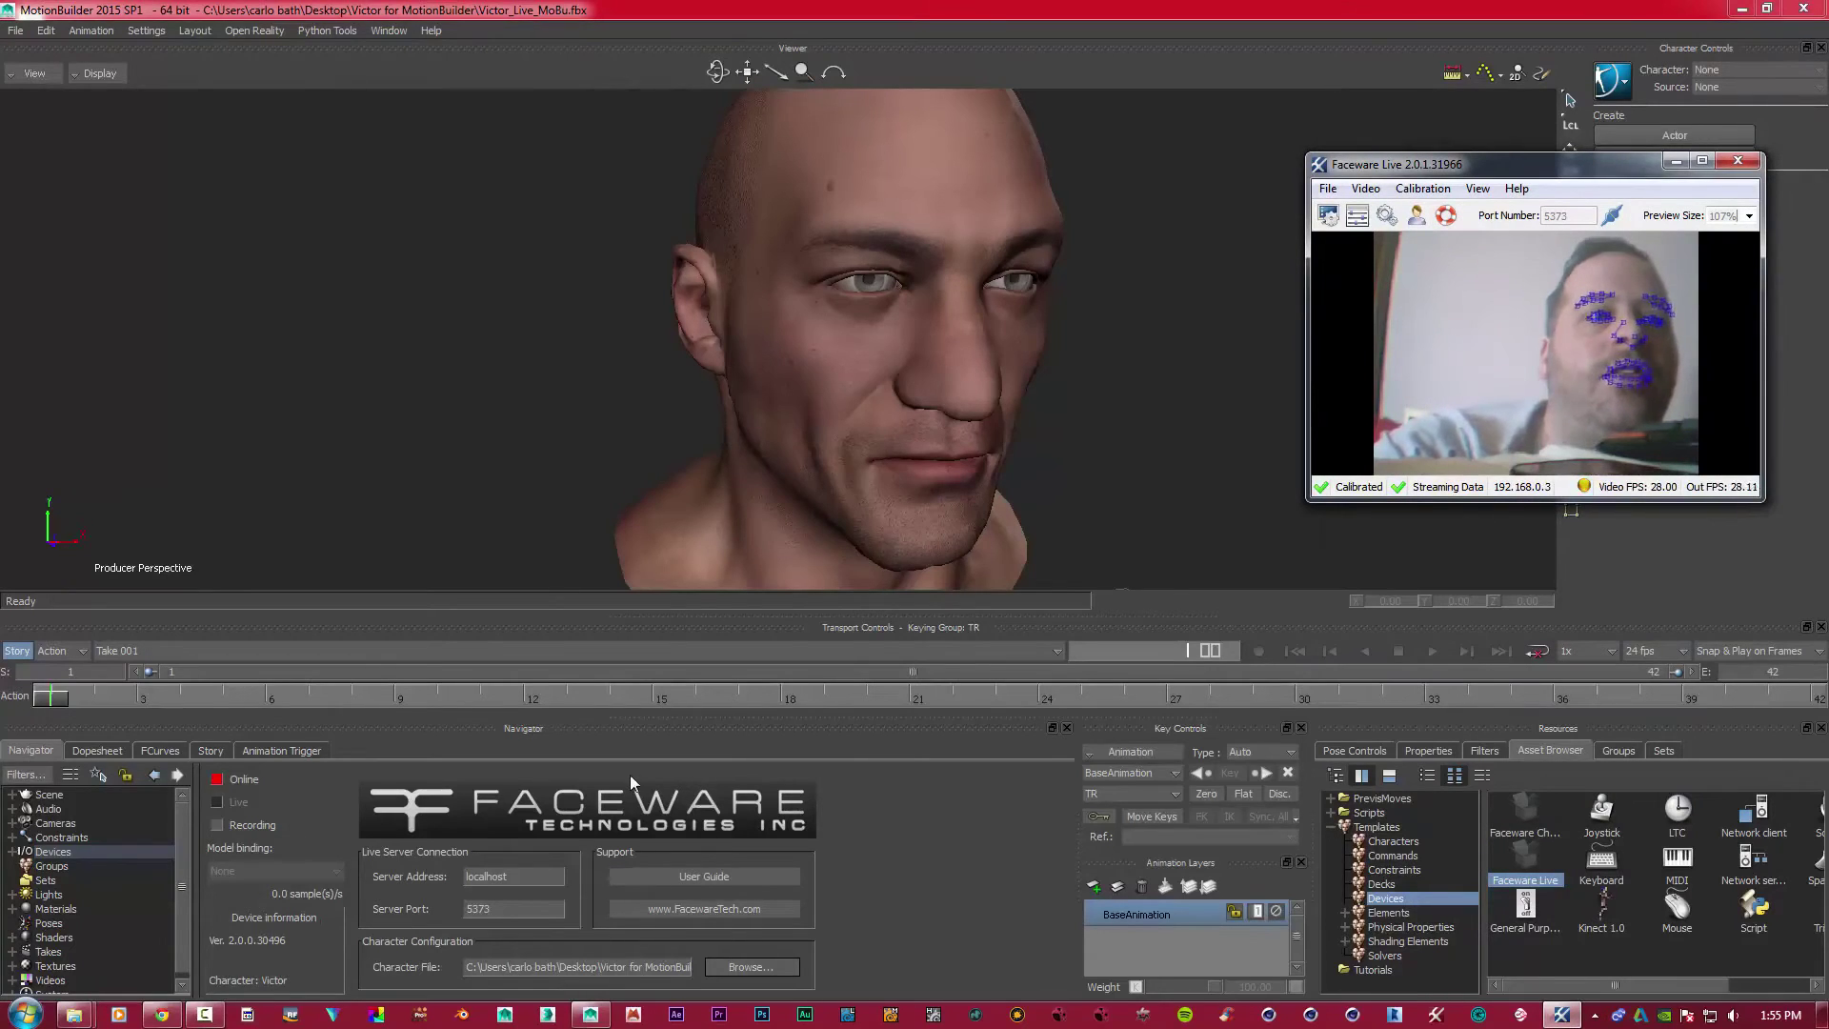
pyautogui.click(217, 781)
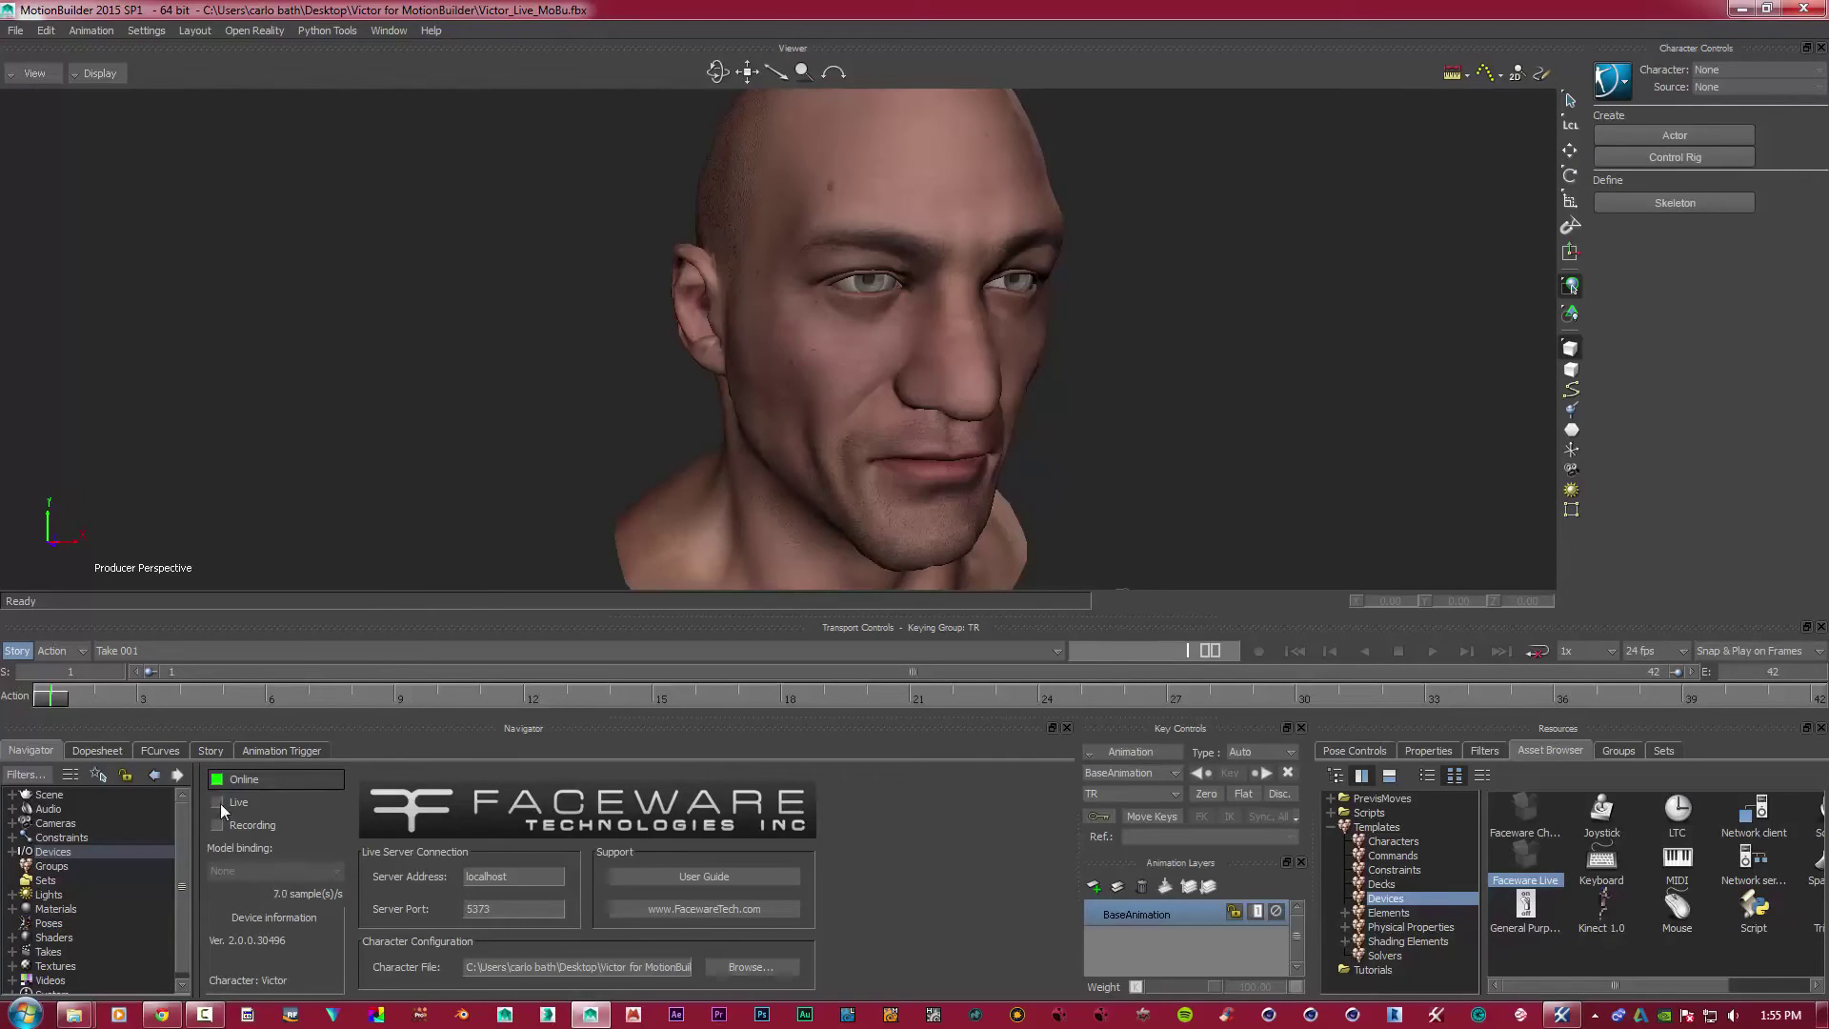
pyautogui.click(218, 804)
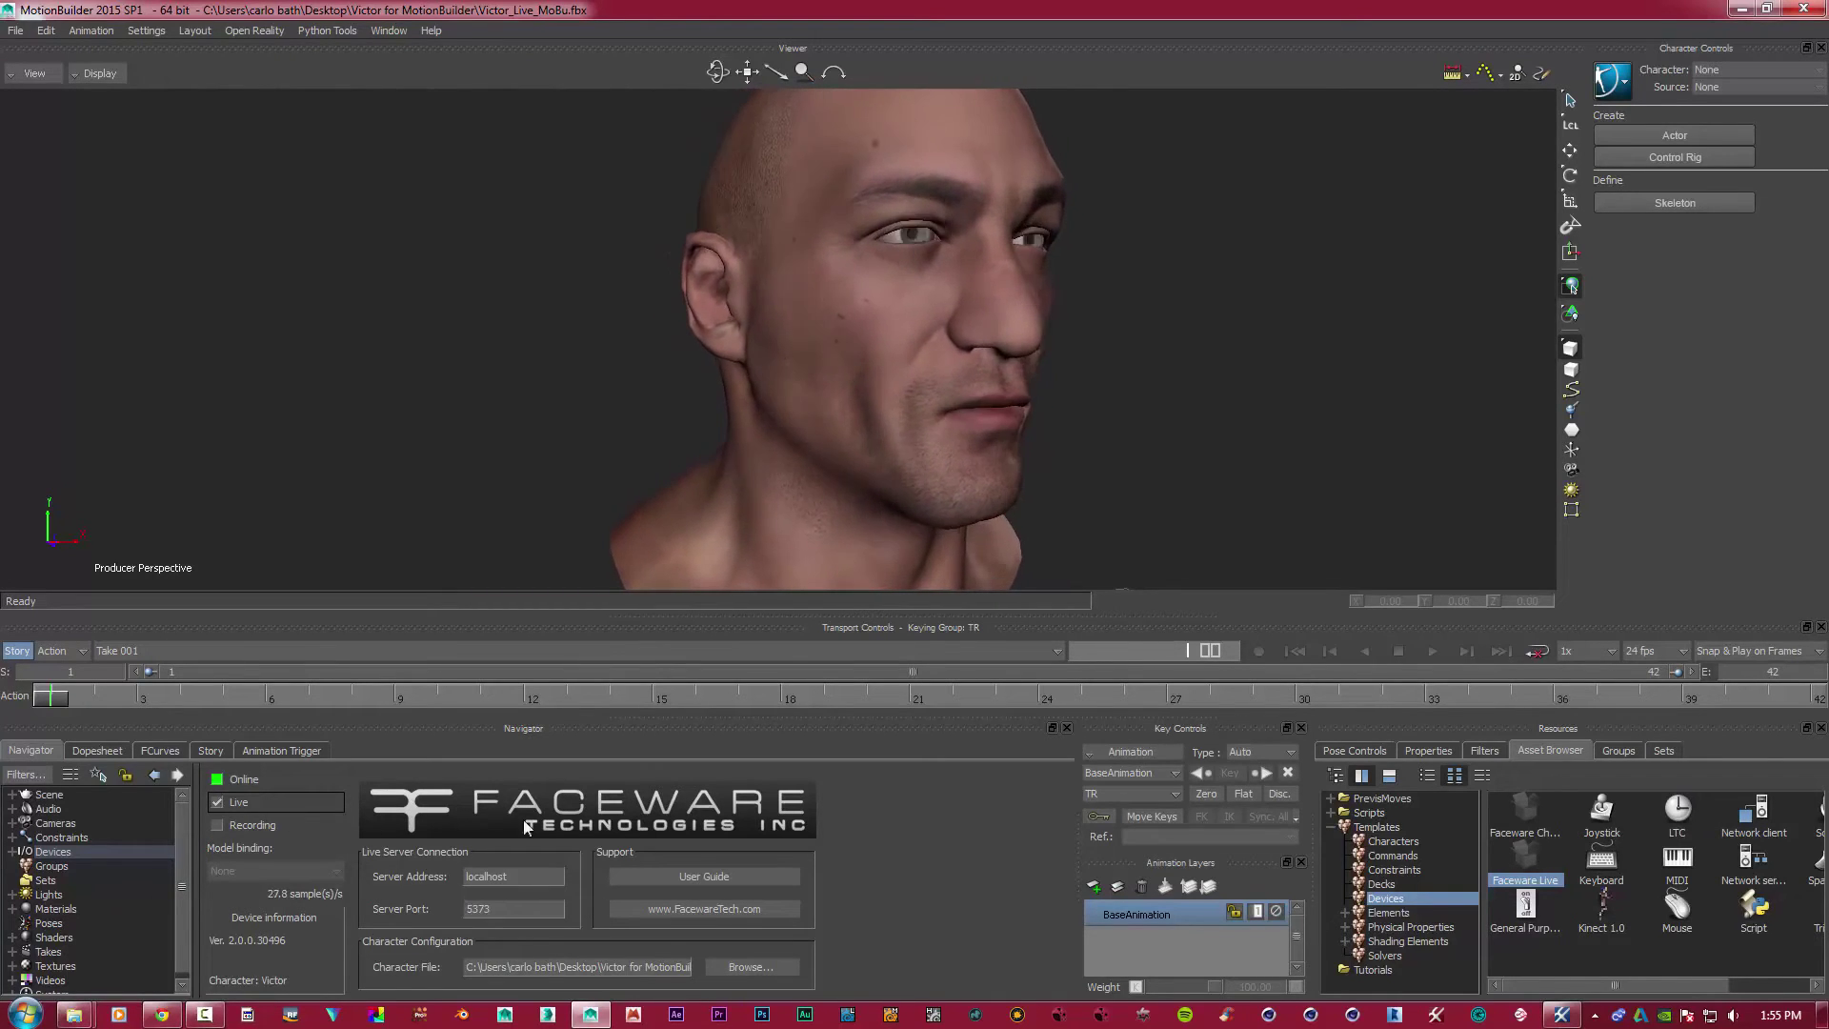
# - Bring the Faceware Live tracking preview to the front beside the live Victor head
pyautogui.click(1560, 1016)
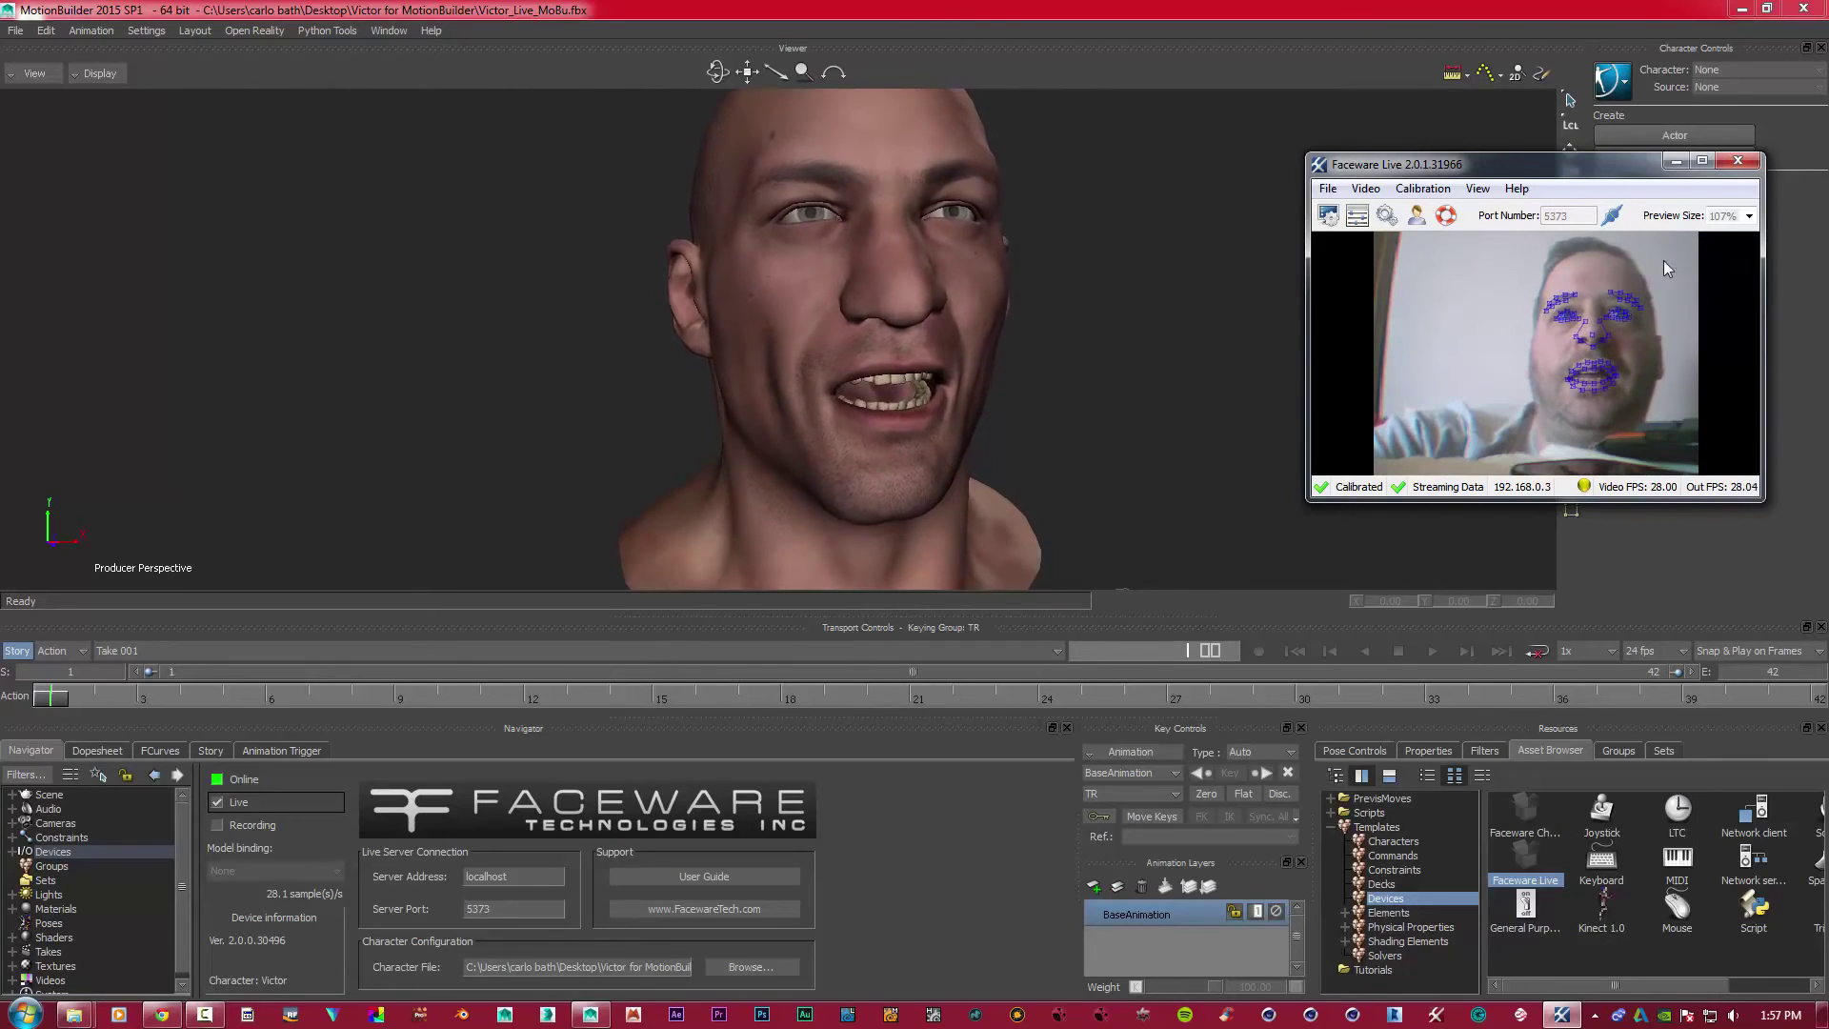
# - Minimize the tracking preview and orbit around the animated Victor head, returning to a frontal view
pyautogui.click(1671, 162)
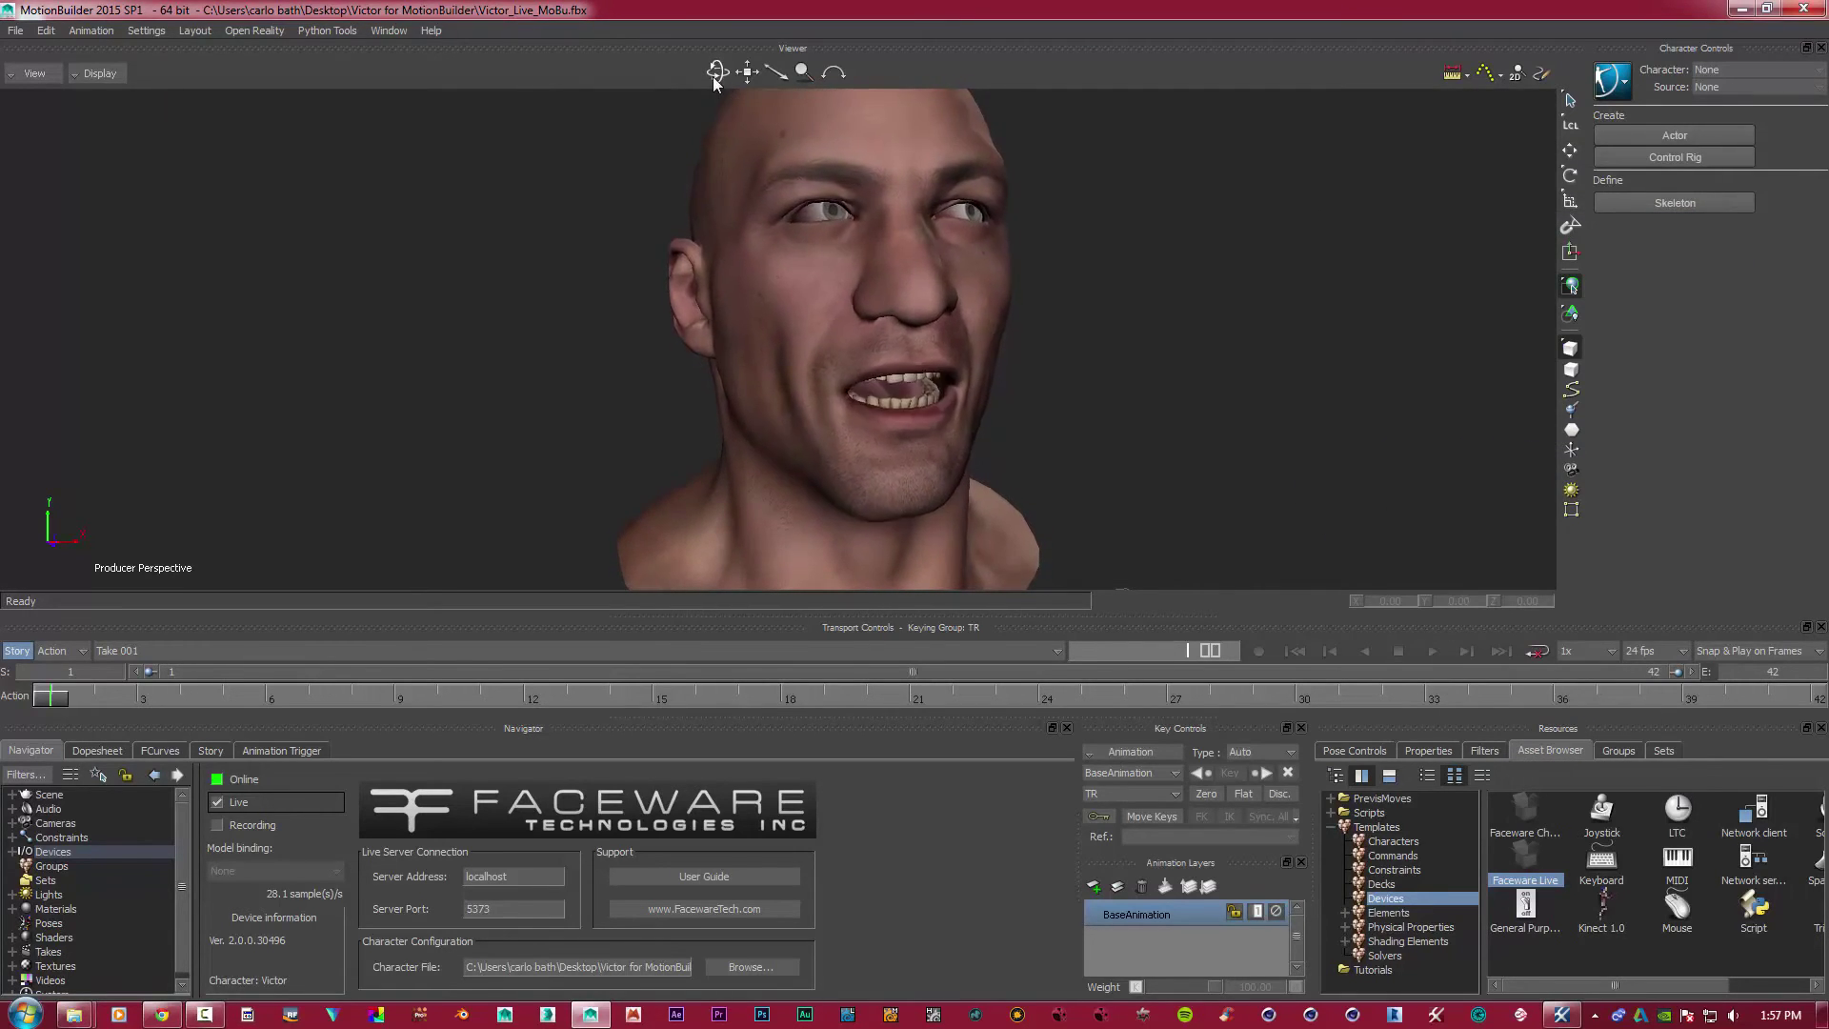
pyautogui.moveTo(714, 74)
pyautogui.mouseDown()
pyautogui.moveTo(881, 76)
pyautogui.moveTo(701, 84)
pyautogui.mouseUp()
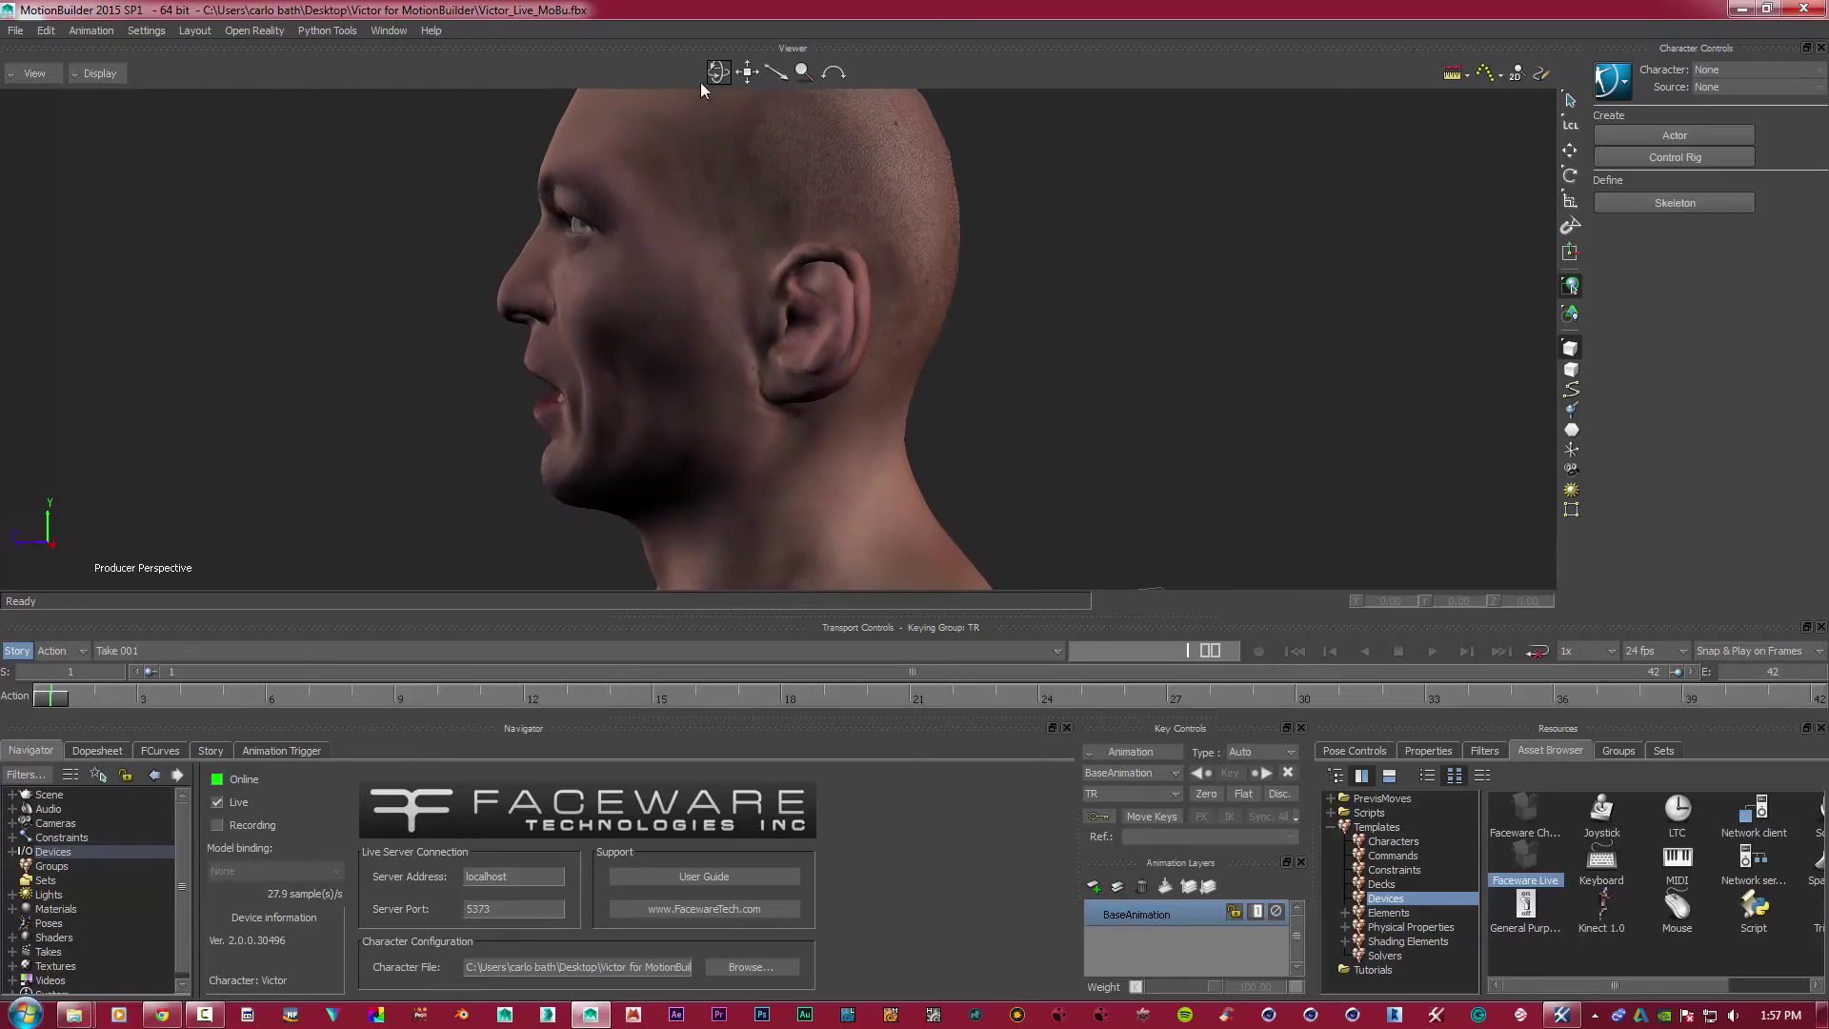
pyautogui.moveTo(718, 72); pyautogui.dragTo(787, 72)
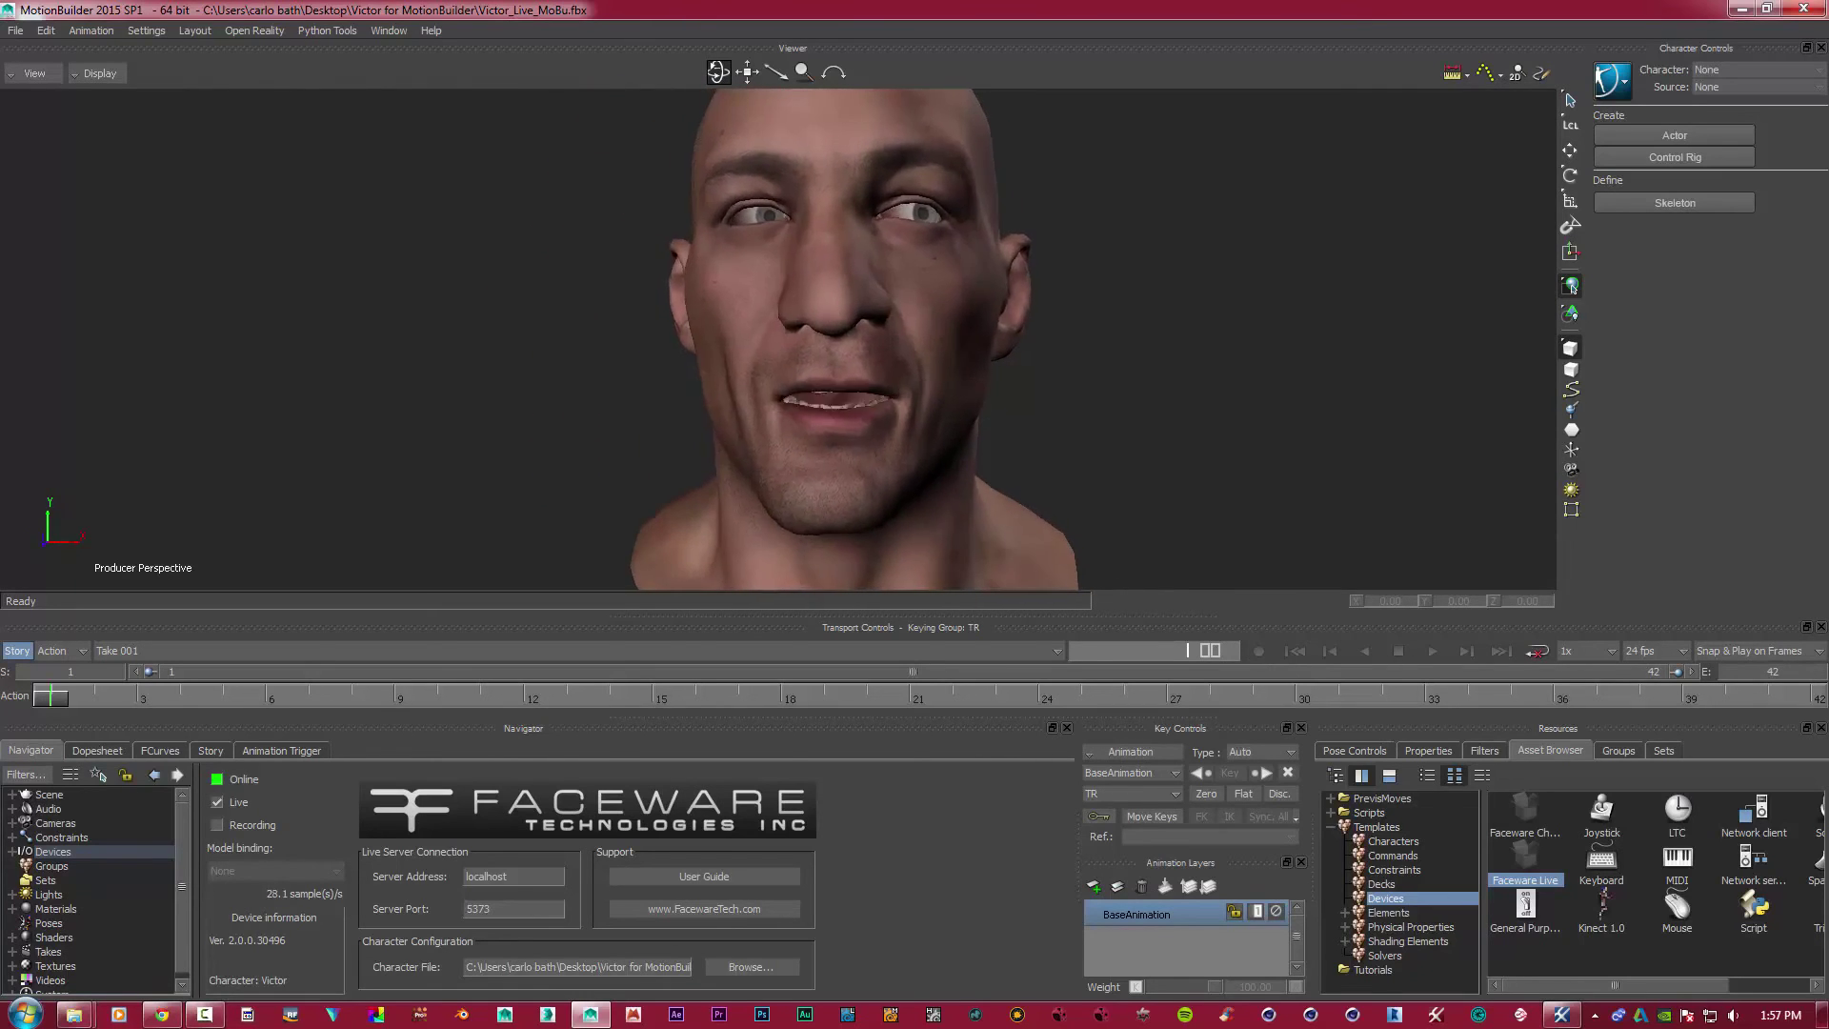
pyautogui.click(1256, 650)
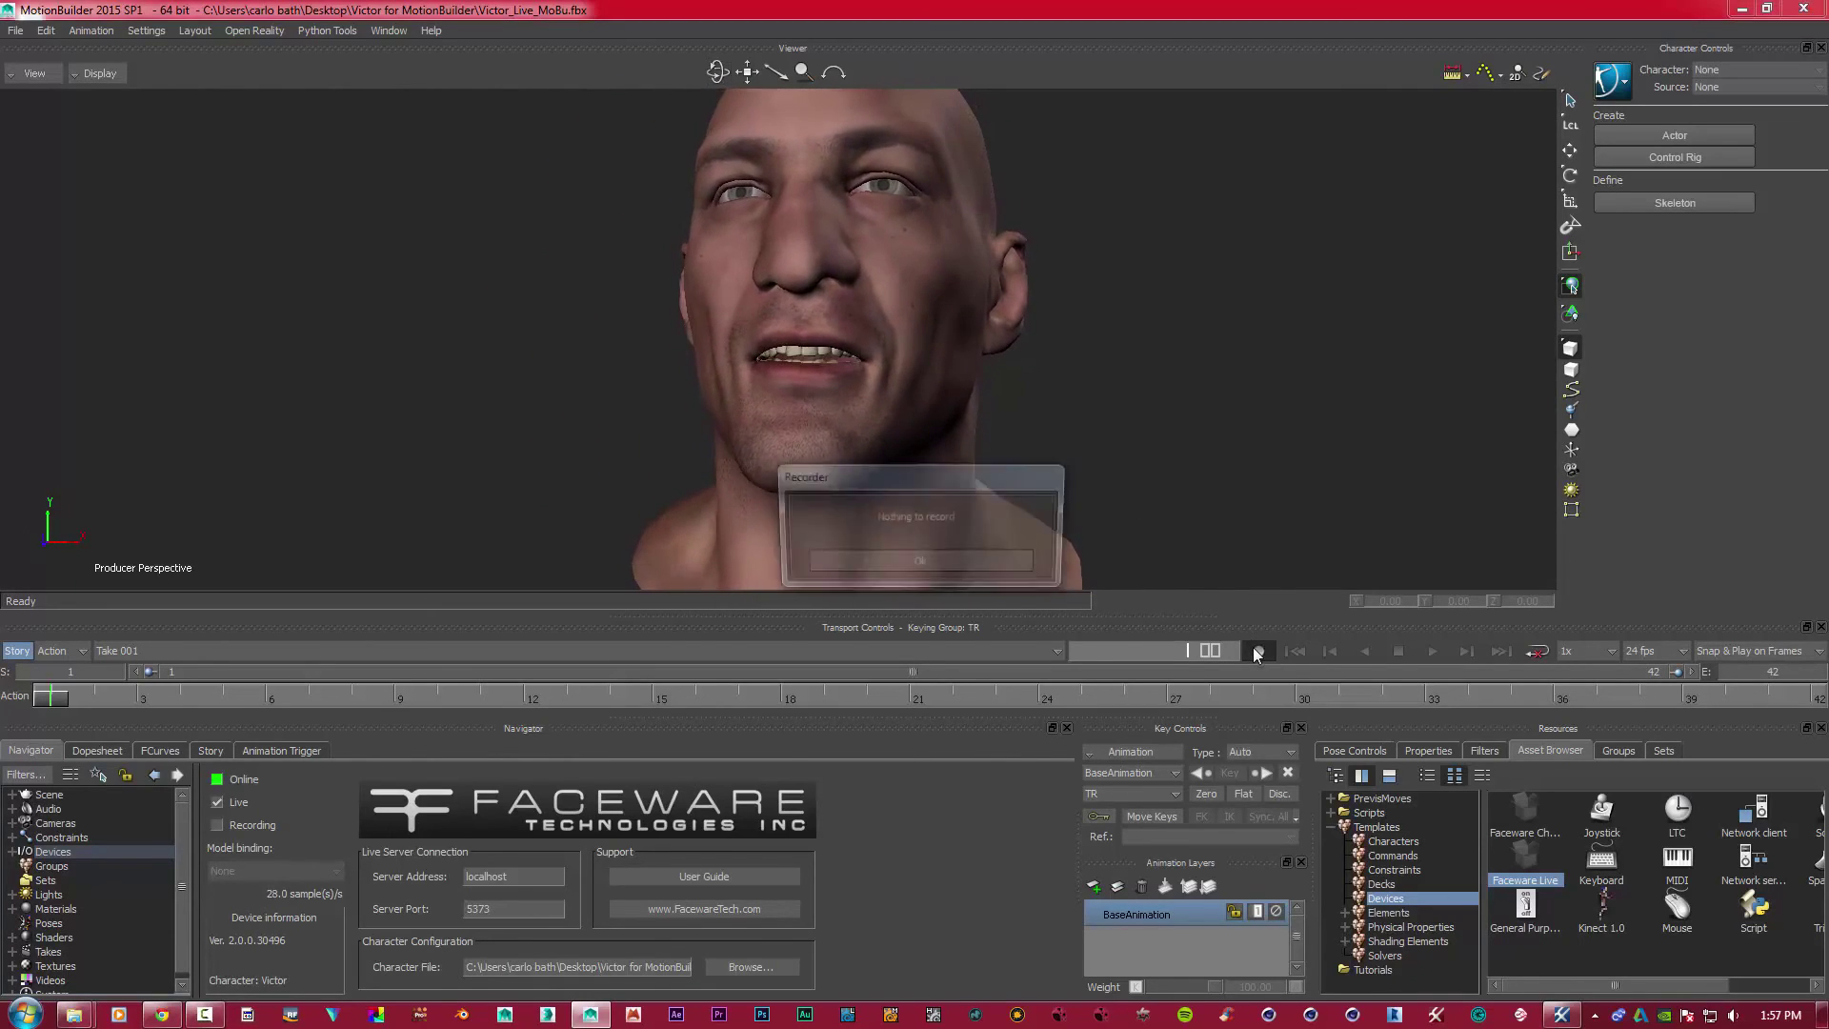
pyautogui.click(1004, 571)
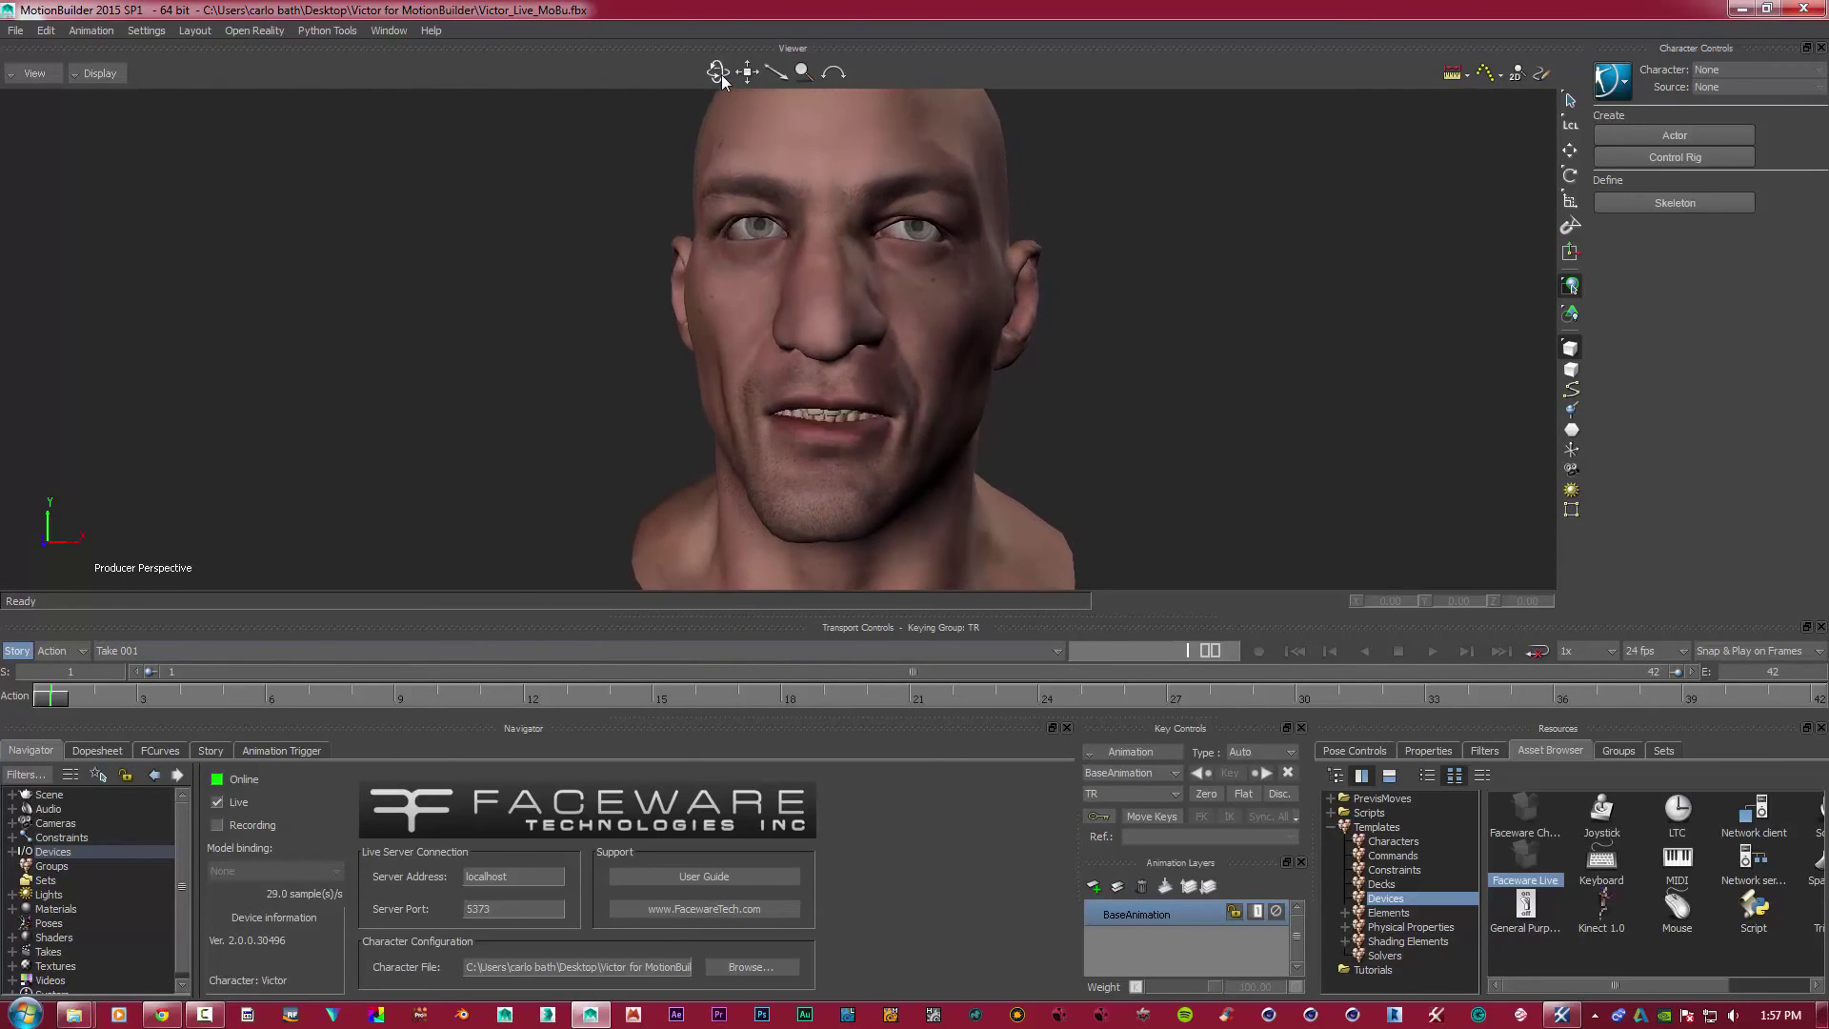
pyautogui.moveTo(722, 75); pyautogui.dragTo(255, 482)
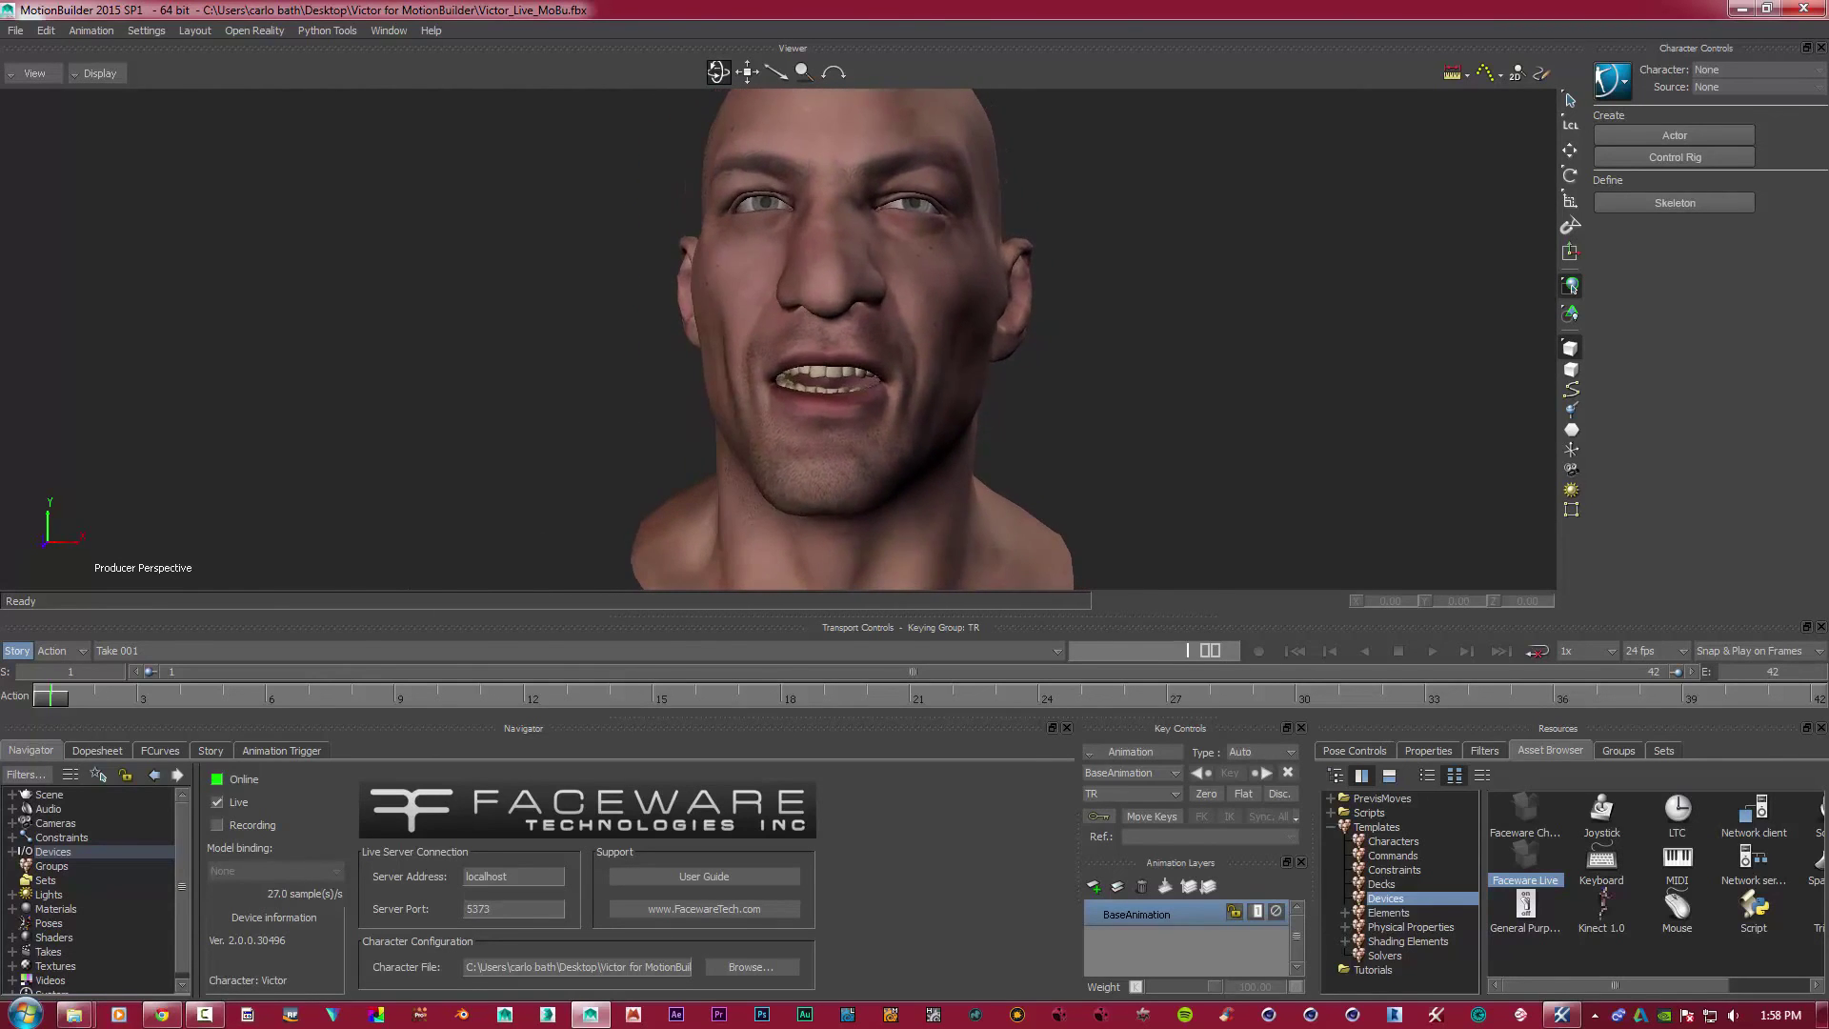
# - Orbit around Victor's head until it faces the camera, then restore the Faceware Live tracking preview
pyautogui.moveTo(715, 73); pyautogui.dragTo(719, 72)
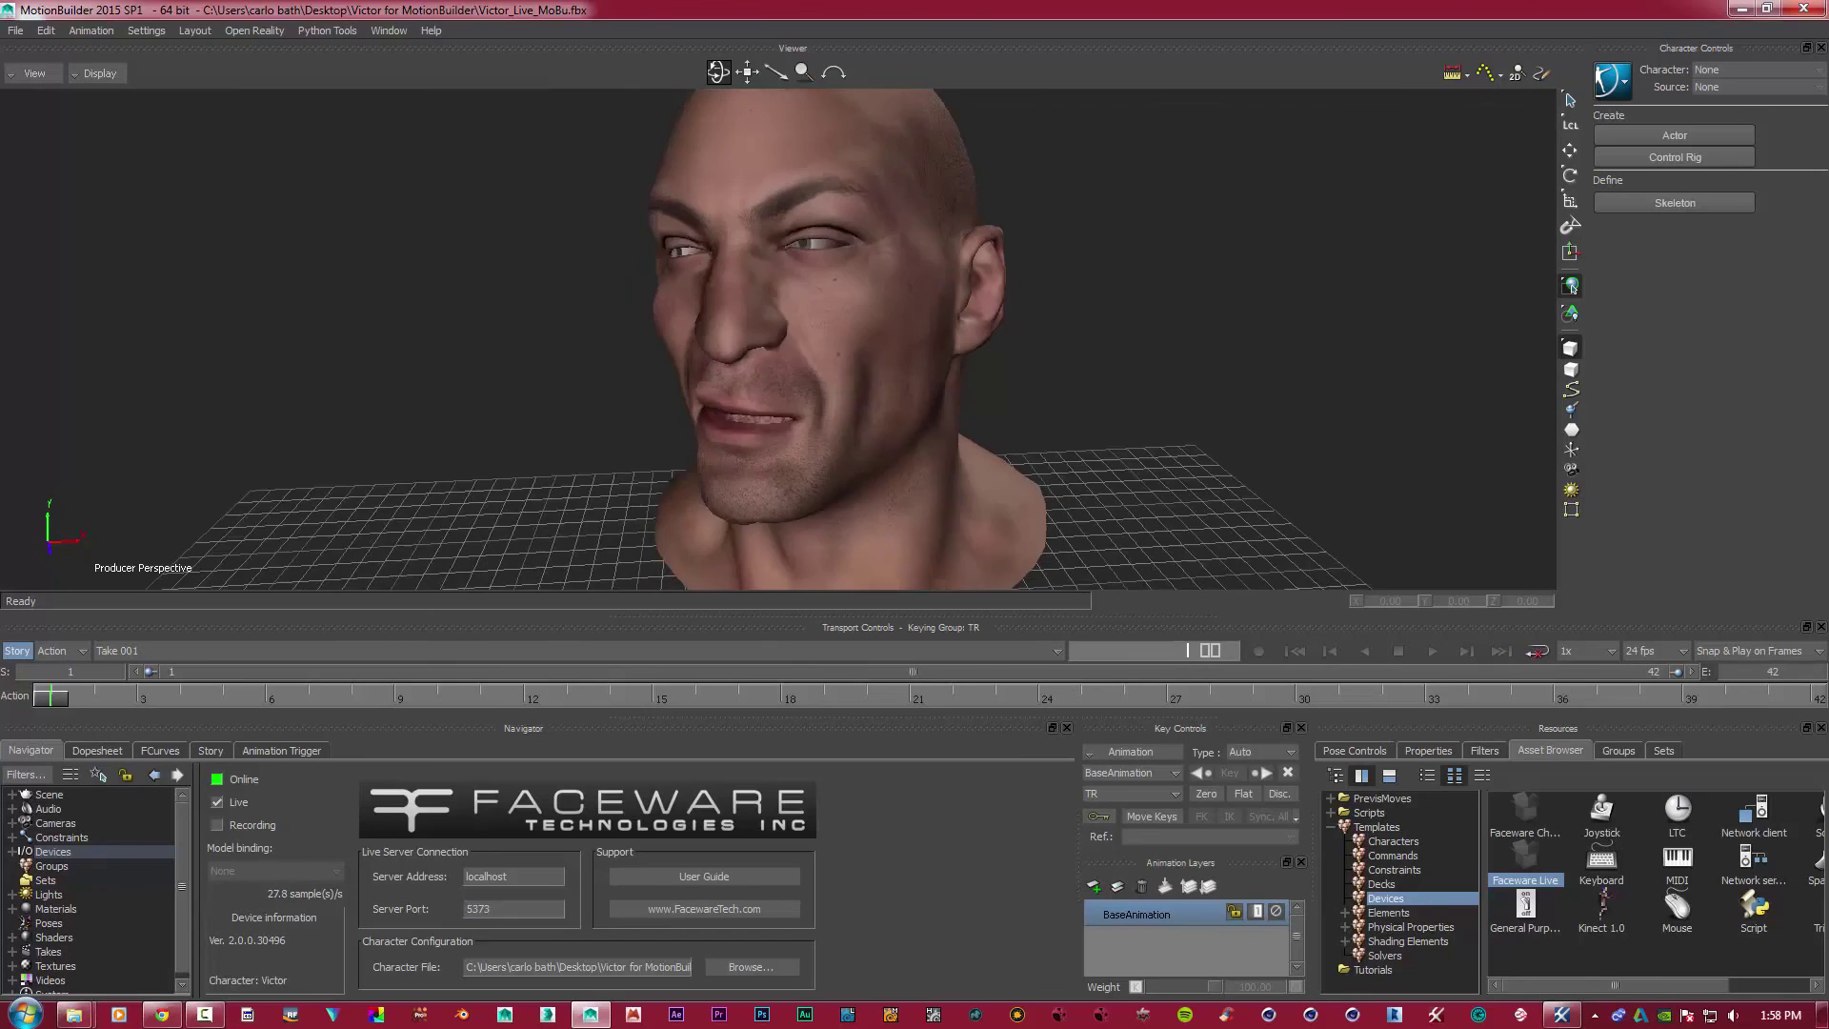
pyautogui.moveTo(718, 74)
pyautogui.mouseDown()
pyautogui.moveTo(734, 77)
pyautogui.moveTo(718, 74)
pyautogui.mouseUp()
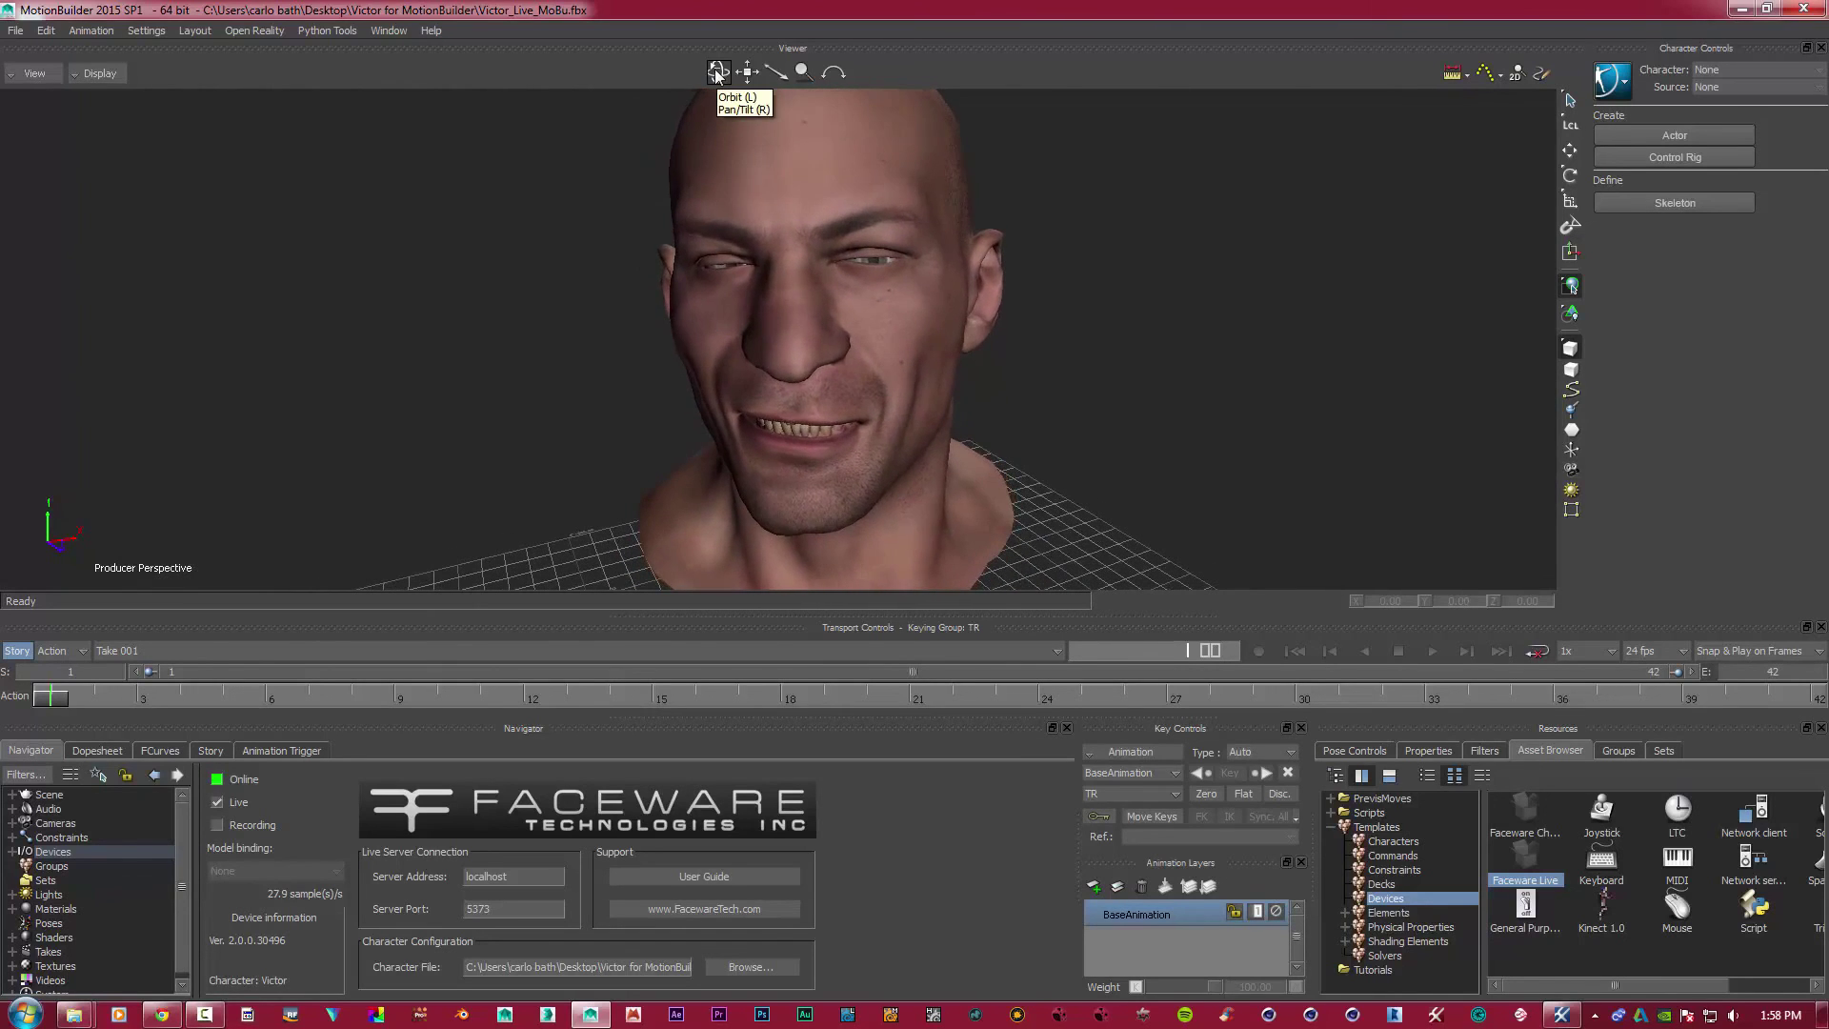
pyautogui.click(1563, 1014)
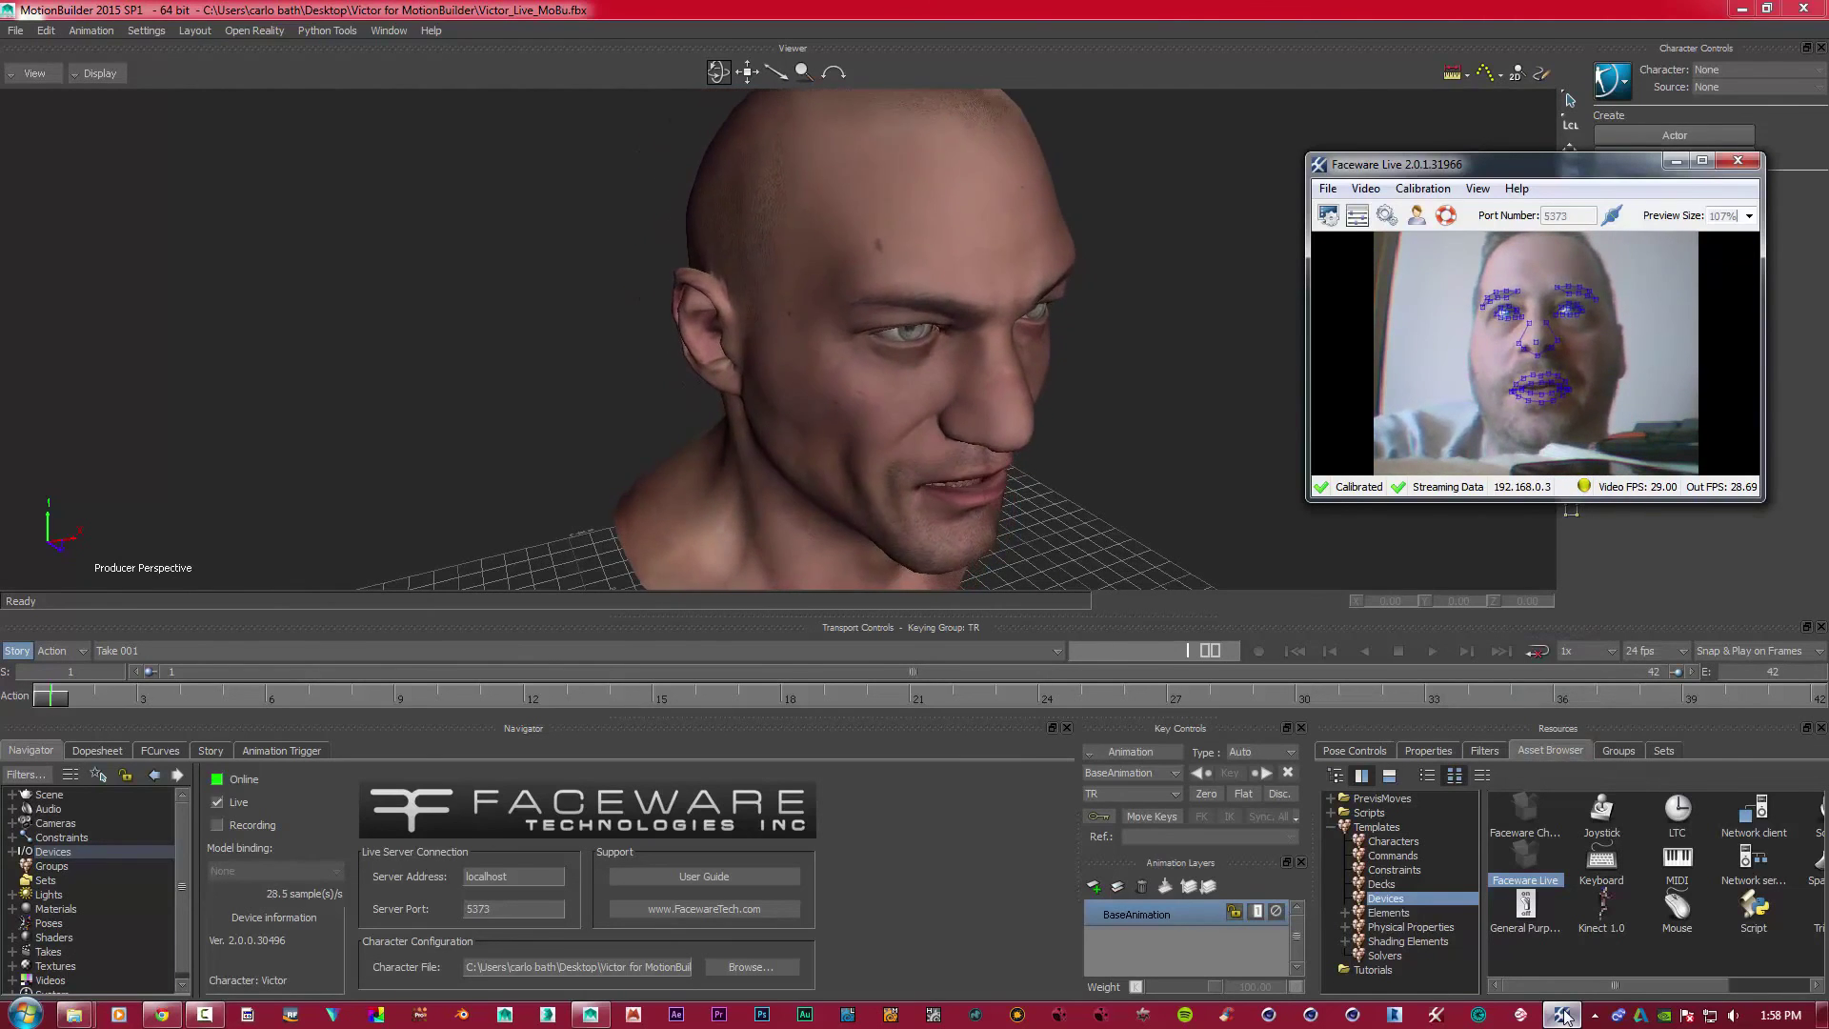
pyautogui.click(722, 69)
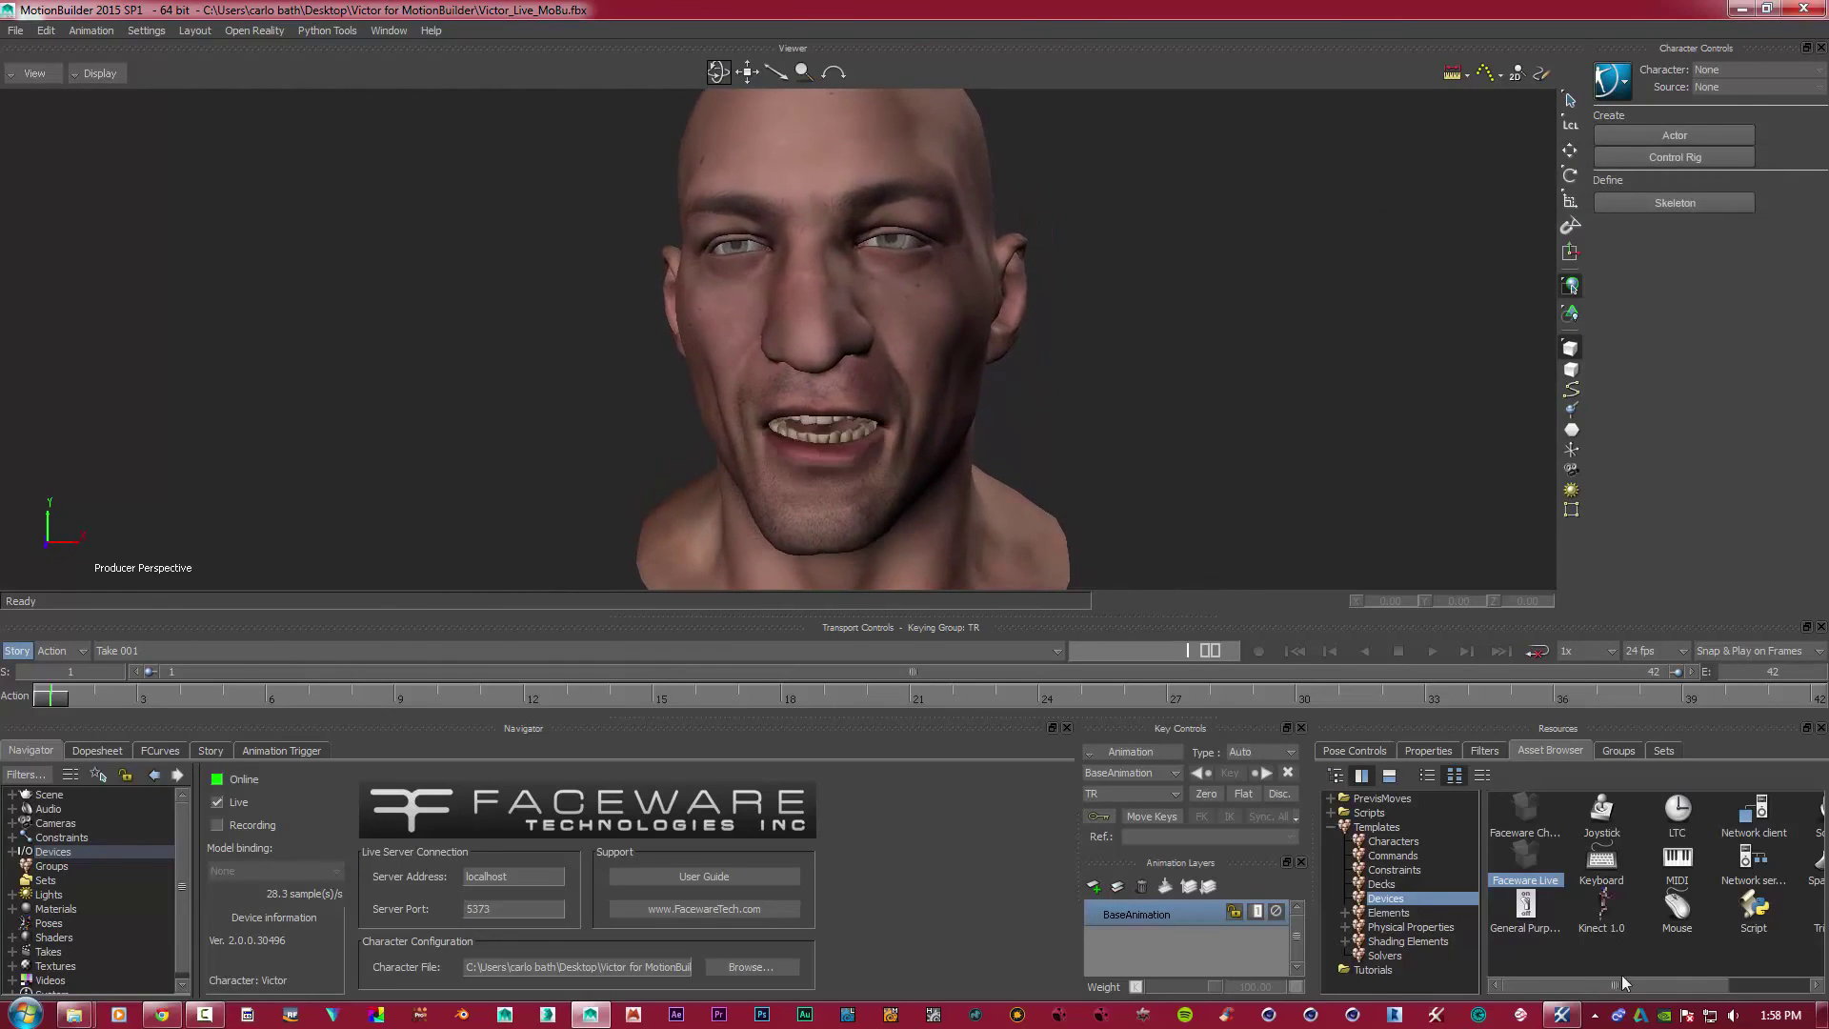
pyautogui.click(1563, 1015)
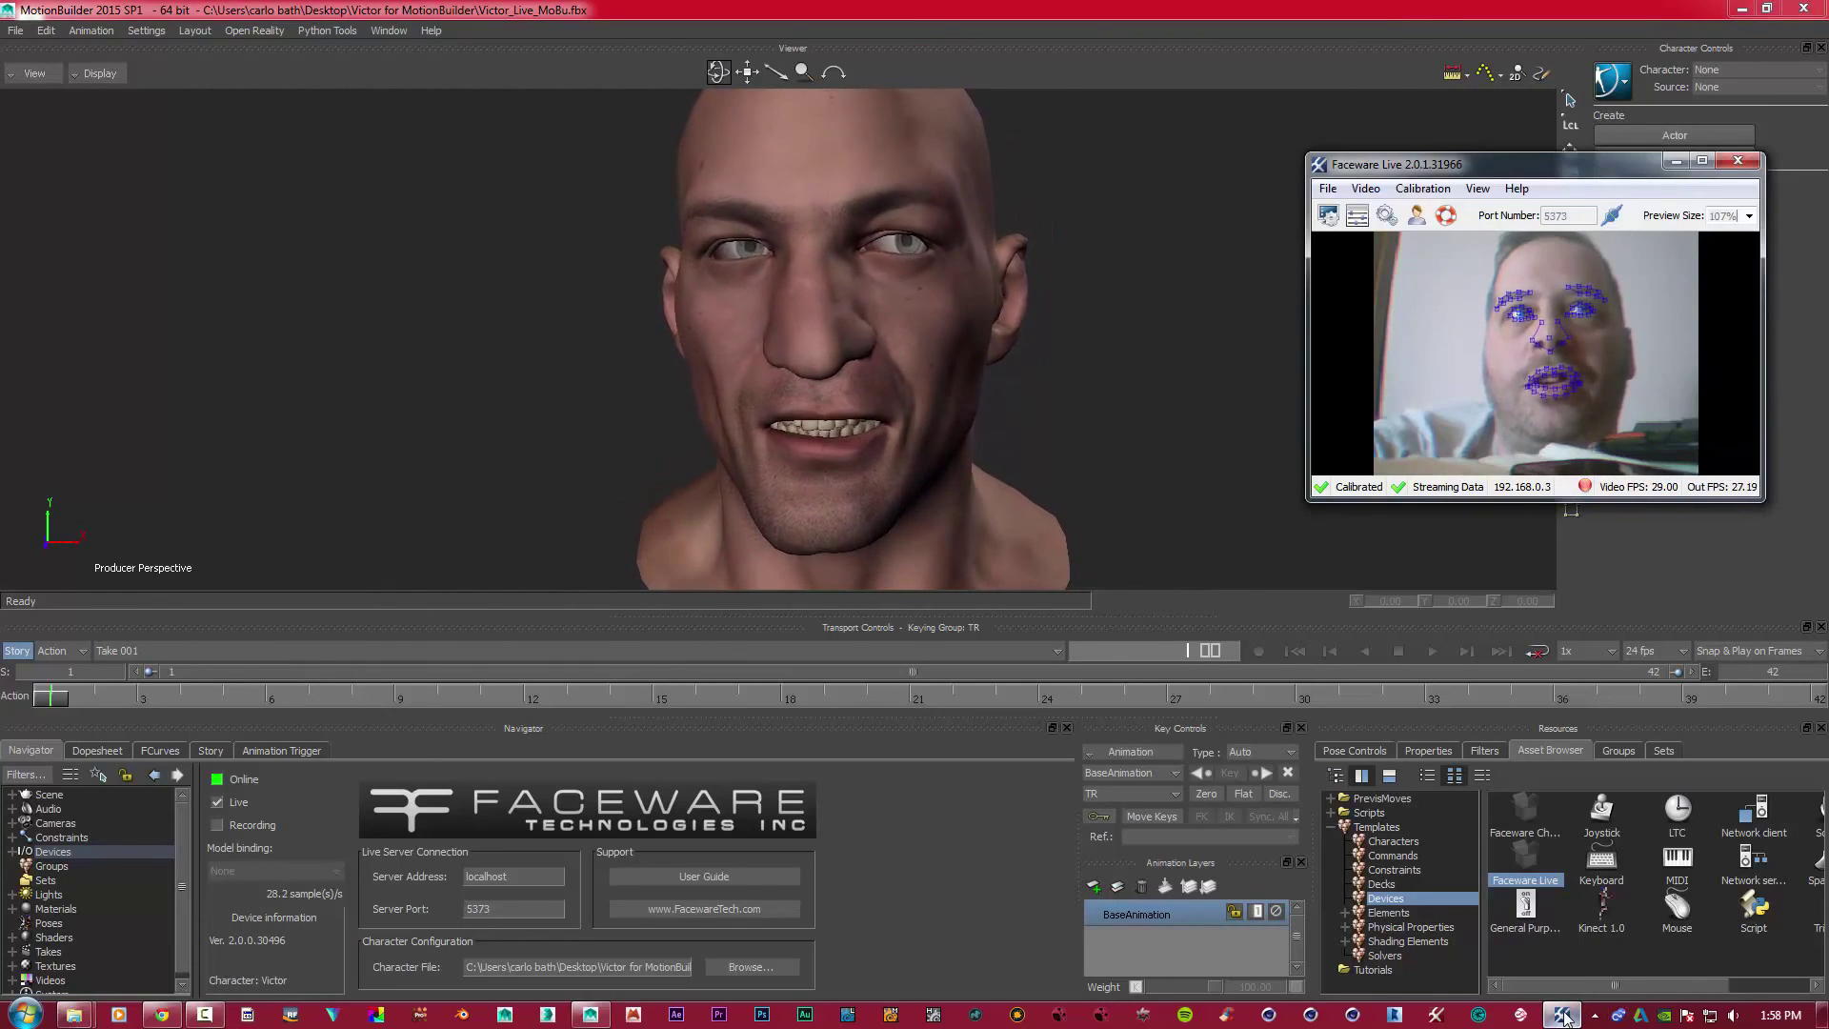